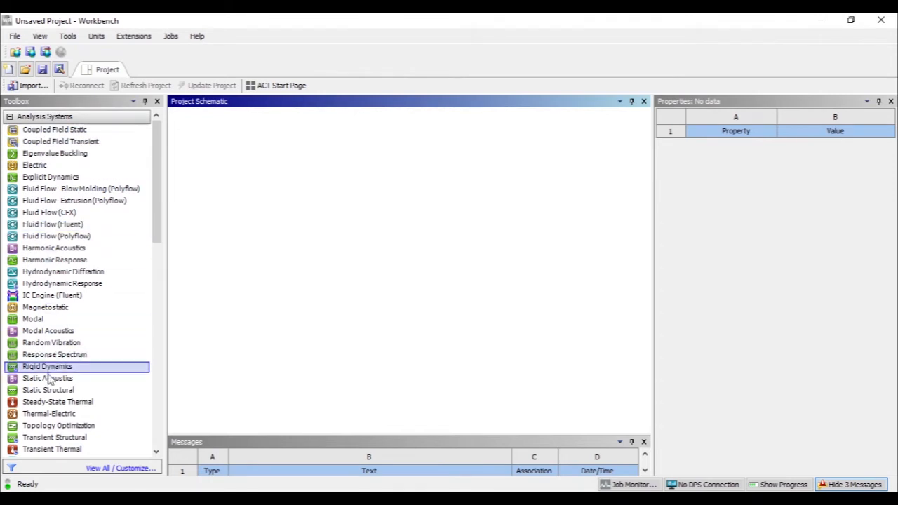
# Look through the analysis systems and component systems available for the project
pyautogui.scroll(-7, 60, 186)
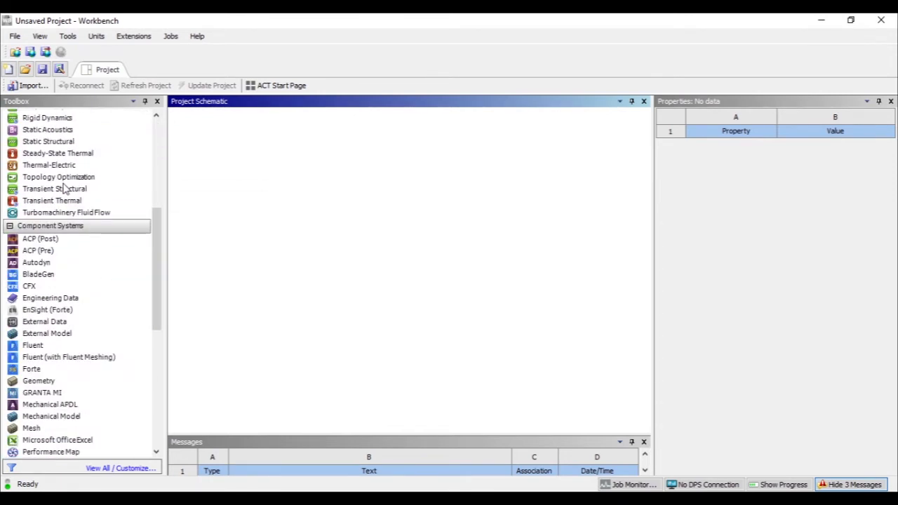
pyautogui.scroll(5, 82, 196)
pyautogui.scroll(2, 82, 196)
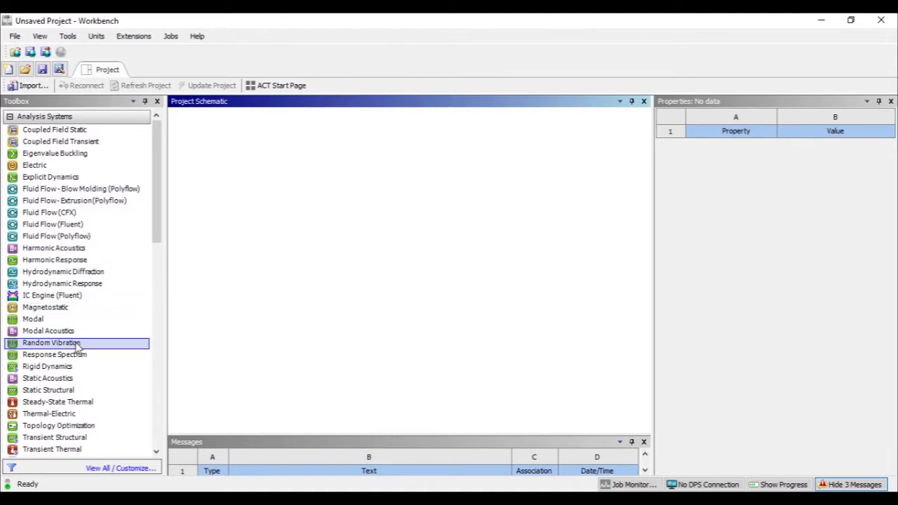
pyautogui.scroll(-3, 83, 302)
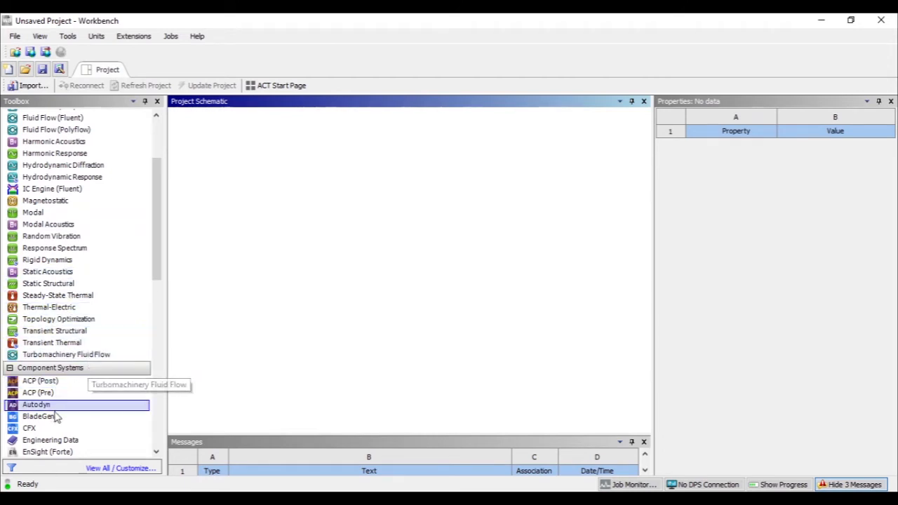
pyautogui.scroll(-3, 55, 411)
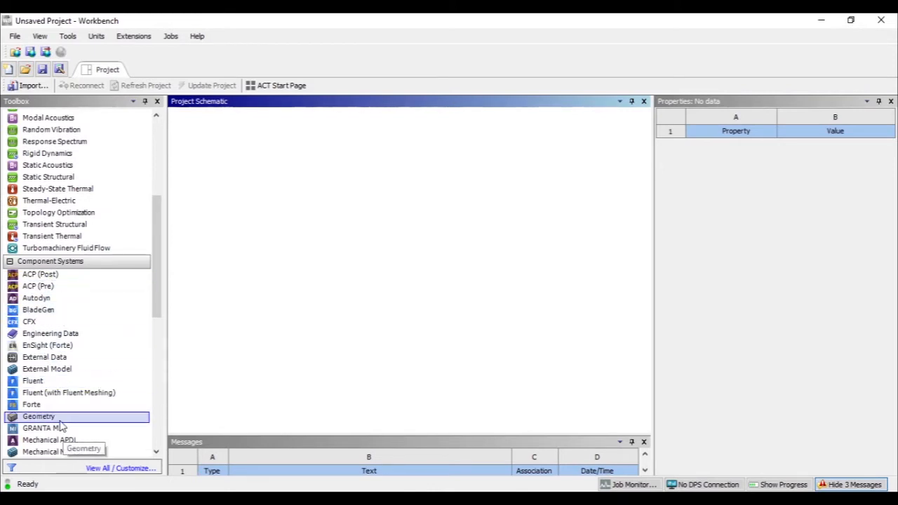
pyautogui.scroll(3, 102, 231)
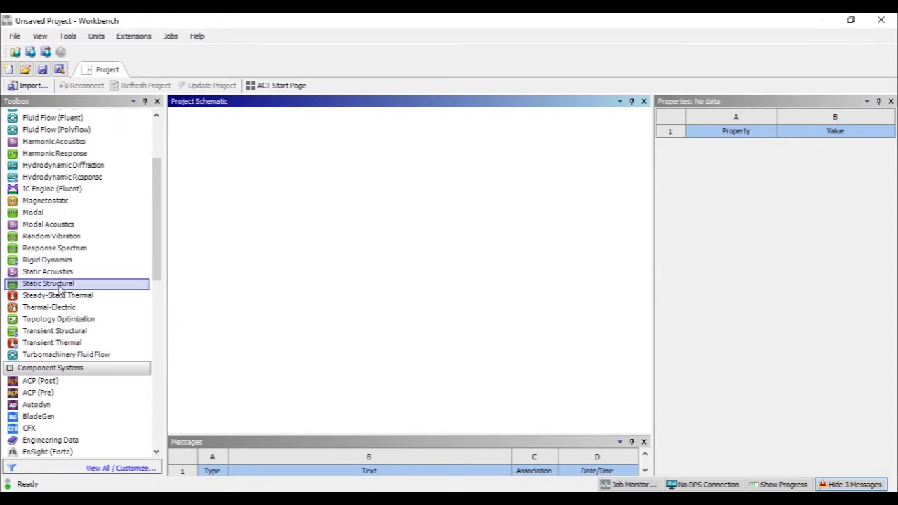
# Review the available unit systems and inspect the quantity units defined for Metric (kg,m,s,°C,A,N,V)
pyautogui.click(95, 39)
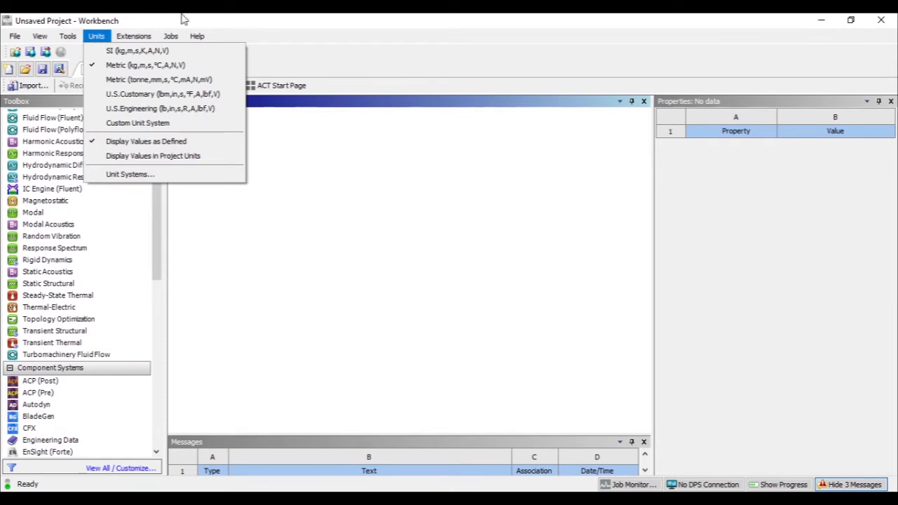
pyautogui.click(100, 42)
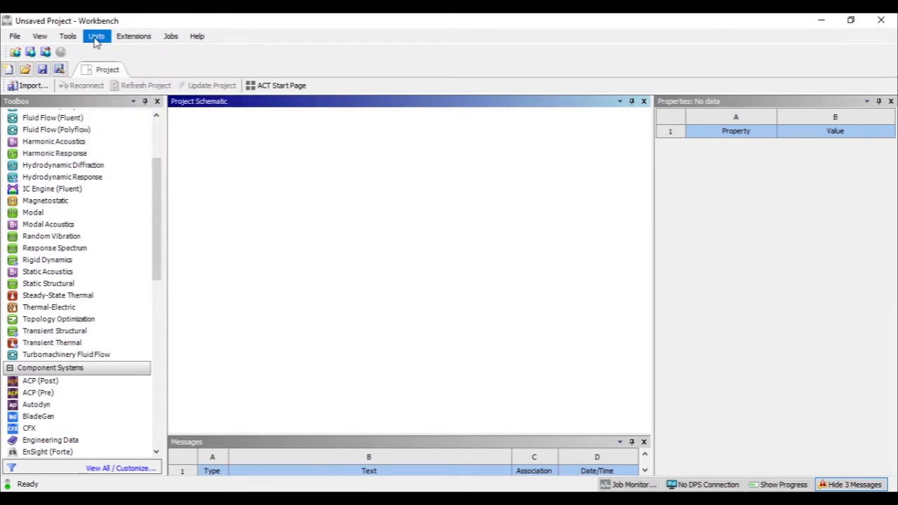
pyautogui.click(101, 41)
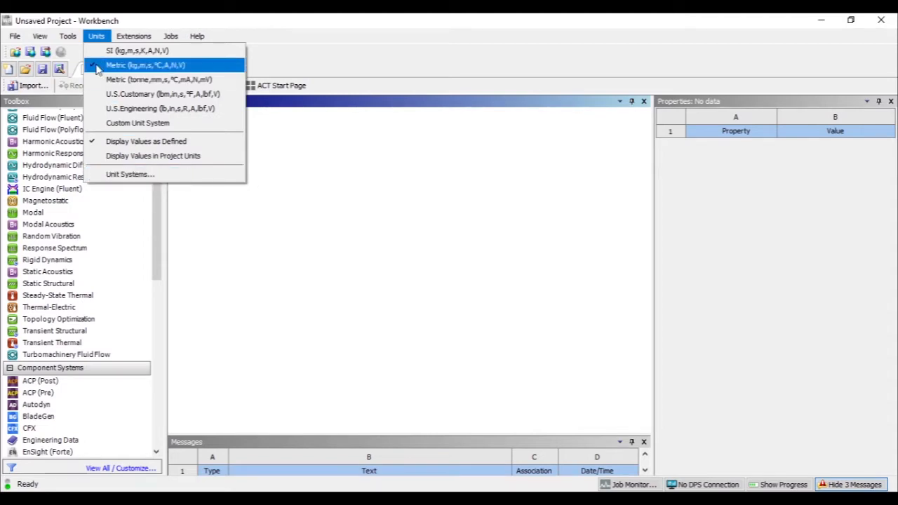
pyautogui.click(132, 176)
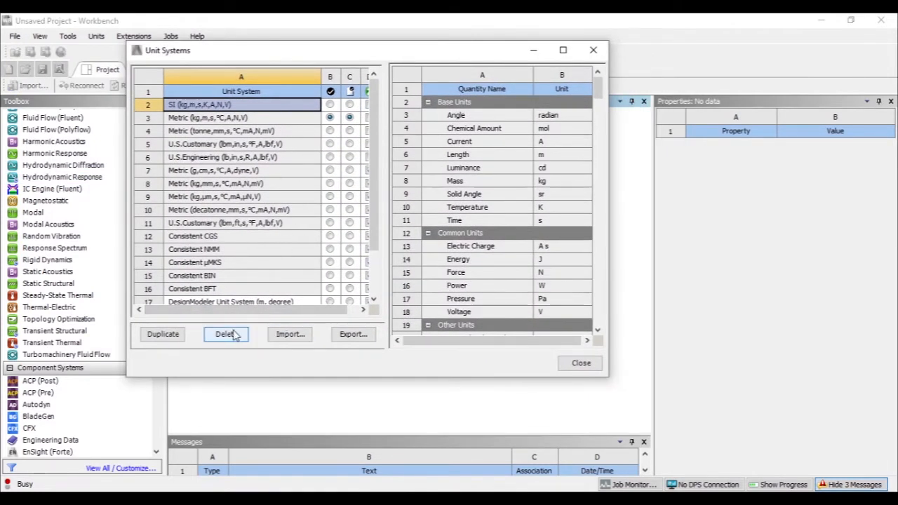
pyautogui.scroll(-2, 270, 181)
pyautogui.scroll(2, 270, 181)
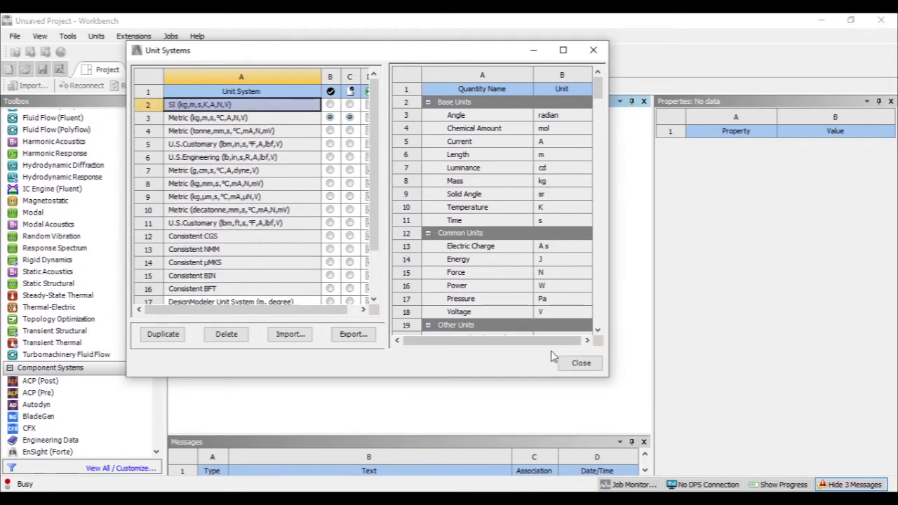
pyautogui.click(209, 118)
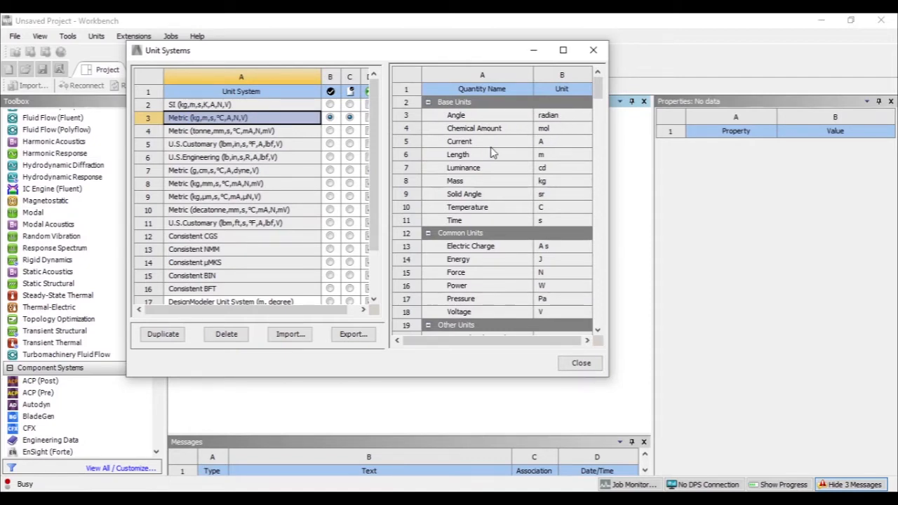
pyautogui.scroll(-5, 564, 257)
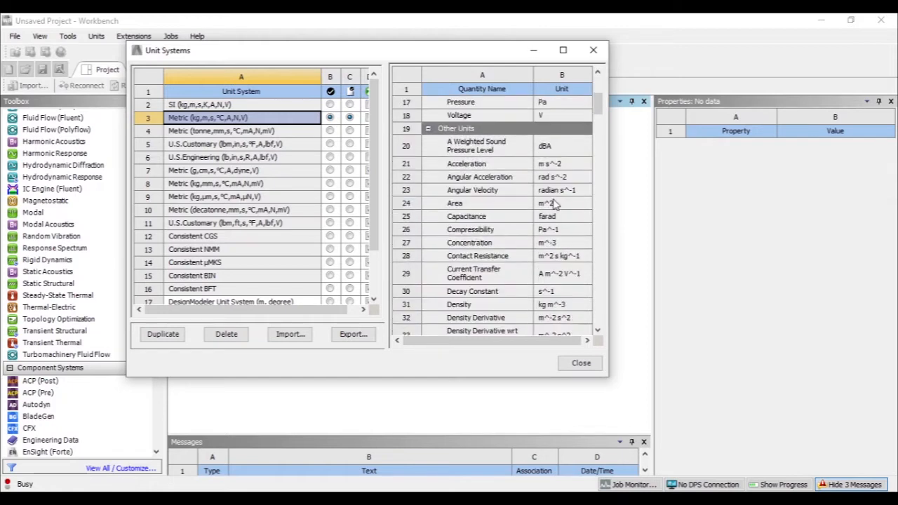
pyautogui.scroll(-5, 561, 193)
pyautogui.scroll(-2, 559, 196)
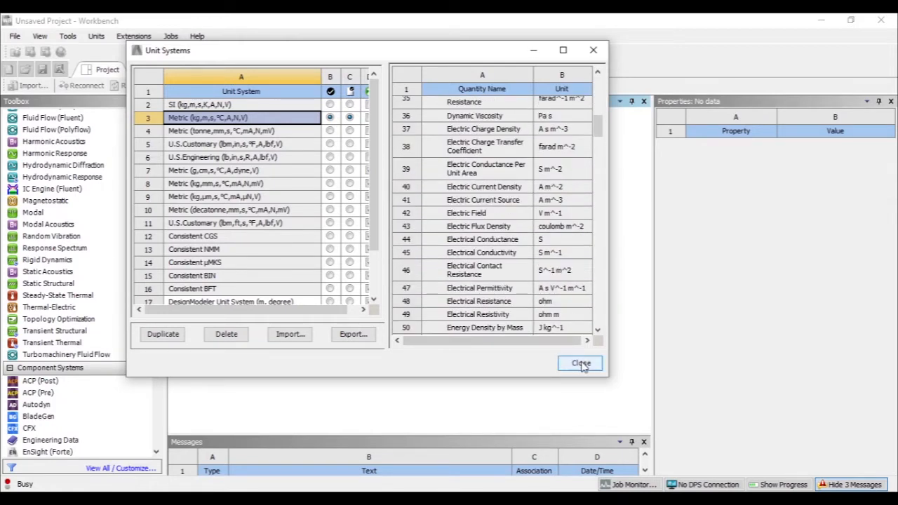
pyautogui.click(579, 365)
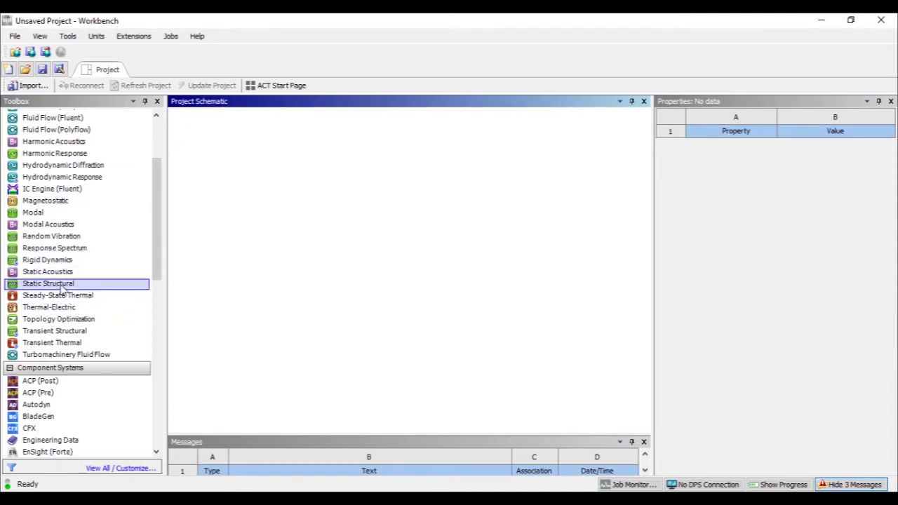
# Create a standalone Static Structural analysis system in the project schematic
pyautogui.moveTo(40, 288); pyautogui.dragTo(40, 288)
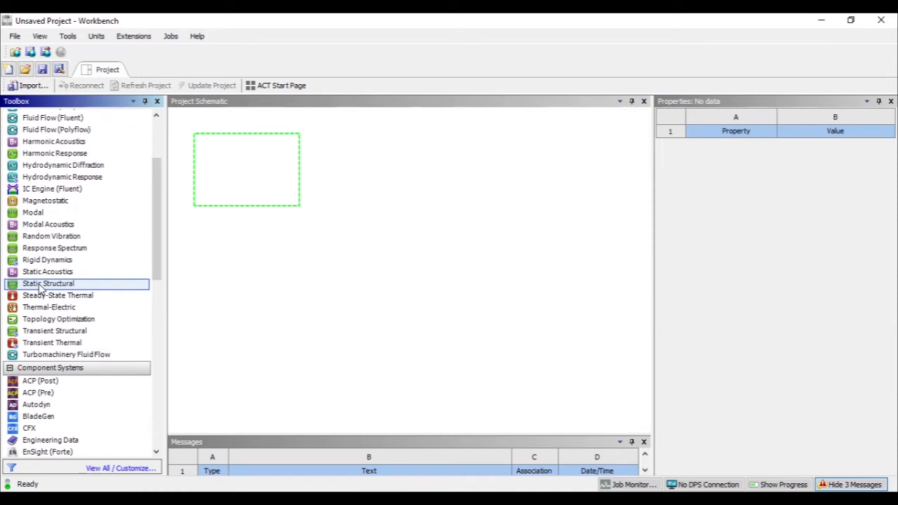
pyautogui.moveTo(40, 288); pyautogui.dragTo(256, 180)
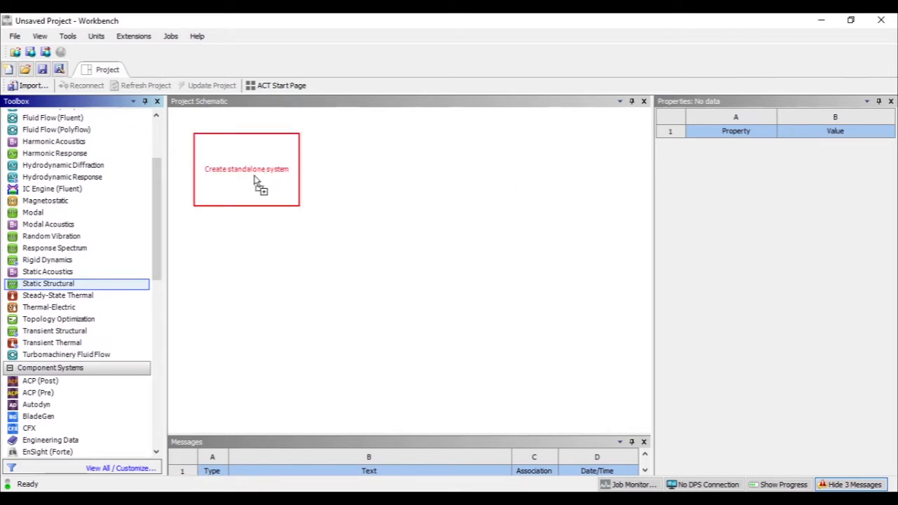
pyautogui.moveTo(256, 179); pyautogui.dragTo(237, 167)
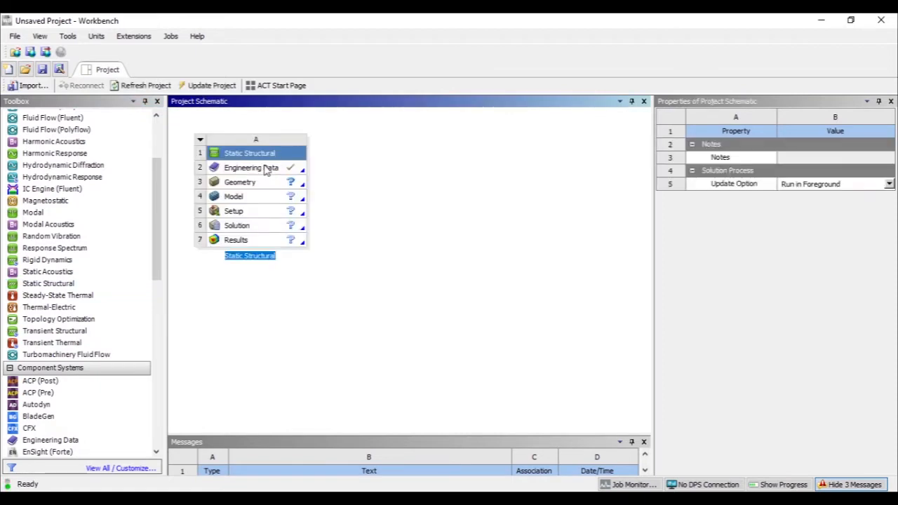
# Examine the properties of the Engineering Data and Geometry cells in the Static Structural system
pyautogui.click(267, 169)
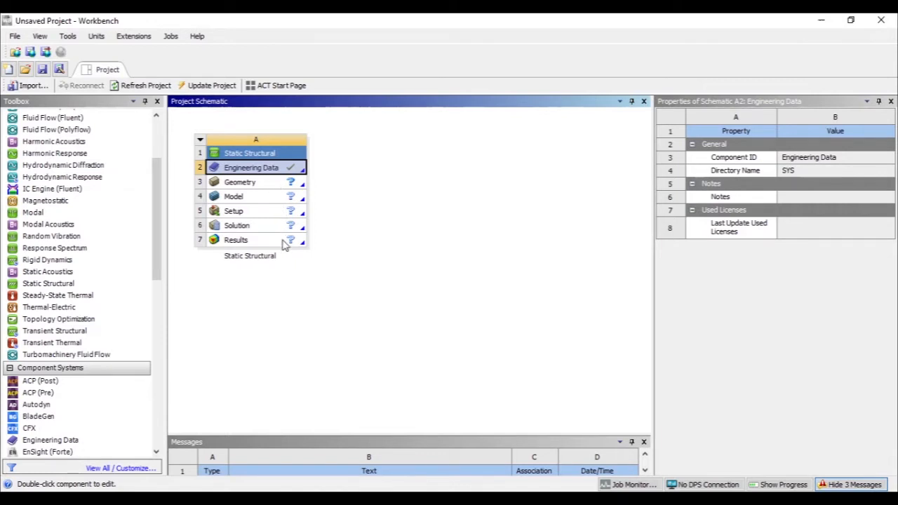
pyautogui.click(272, 183)
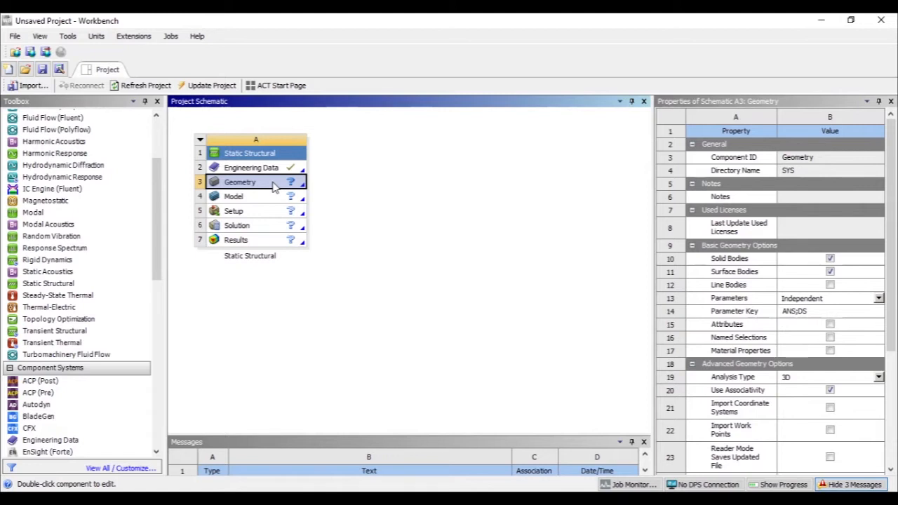
pyautogui.click(281, 171)
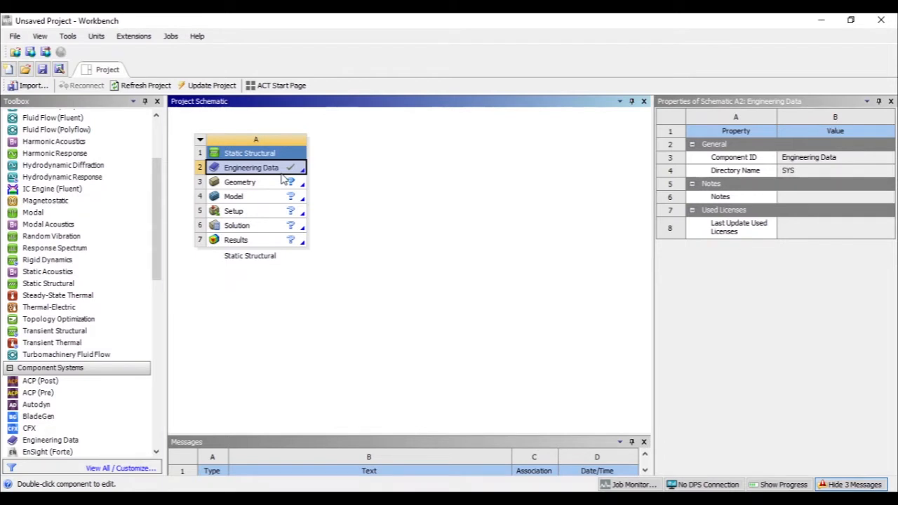
pyautogui.click(276, 182)
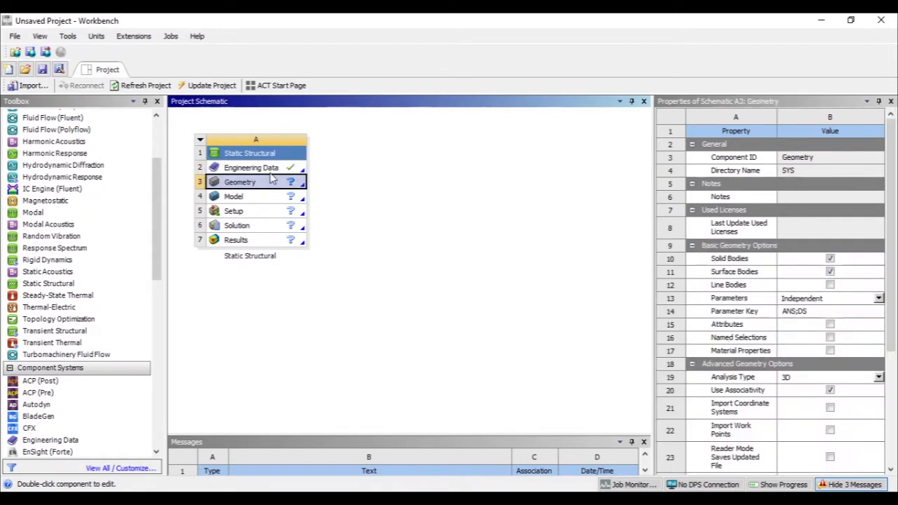
pyautogui.click(274, 170)
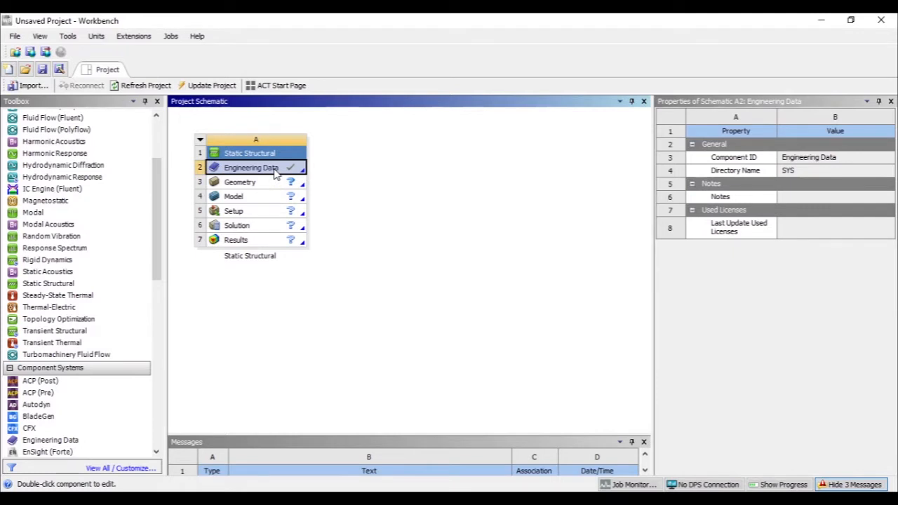
pyautogui.click(276, 185)
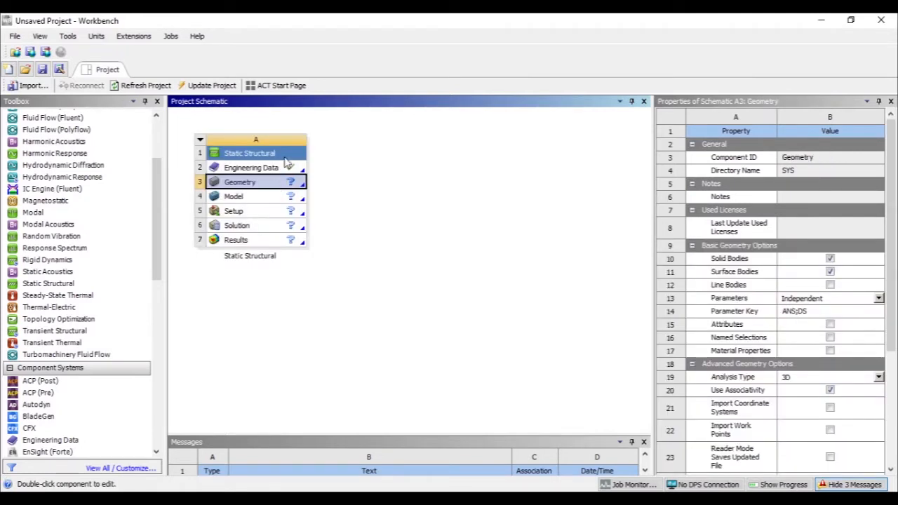
pyautogui.click(279, 170)
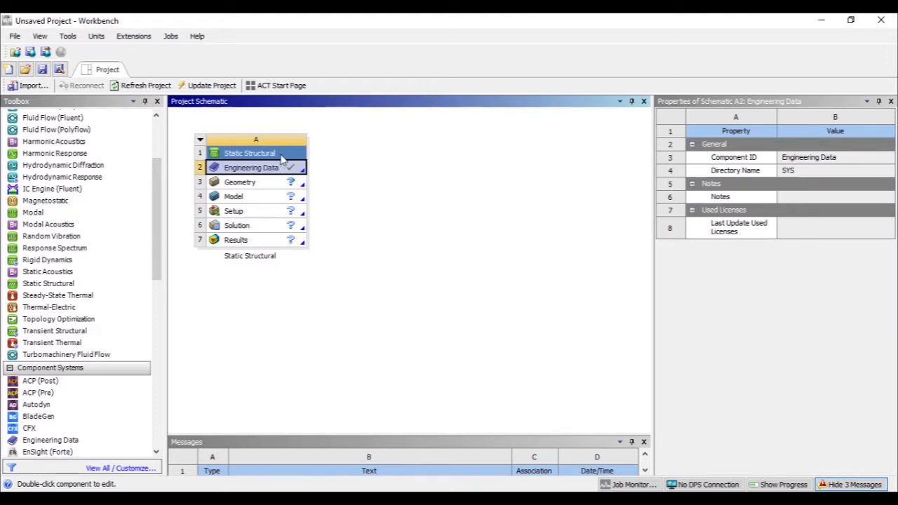
pyautogui.click(277, 182)
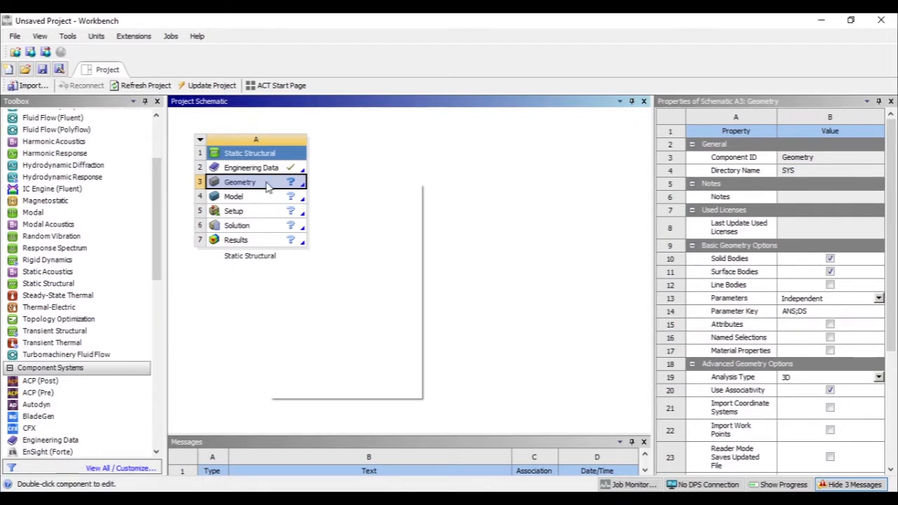
# Start a new DesignModeler geometry for the Geometry cell of the Static Structural system
pyautogui.rightClick(267, 185)
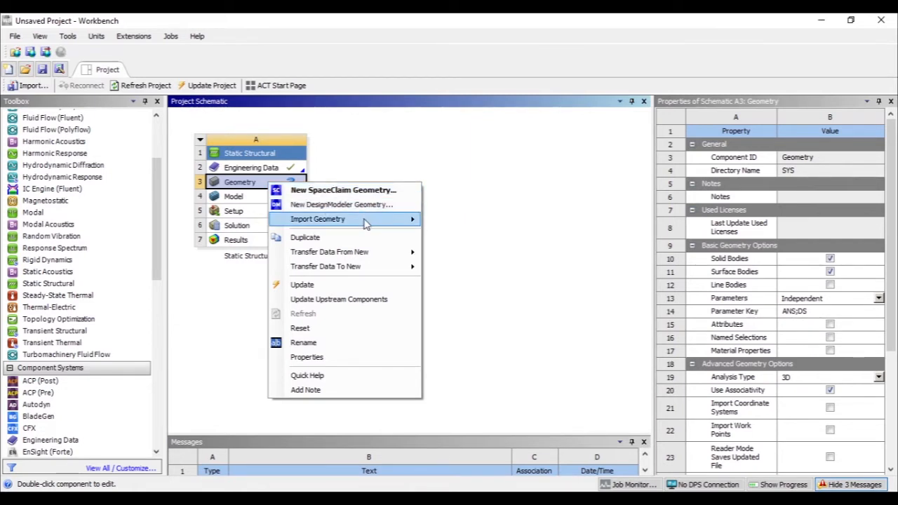
pyautogui.moveTo(366, 221)
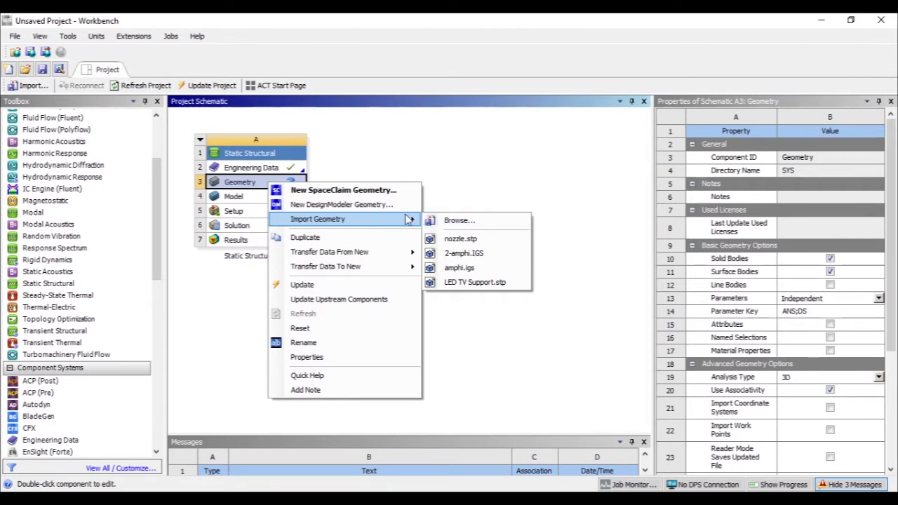
pyautogui.click(353, 206)
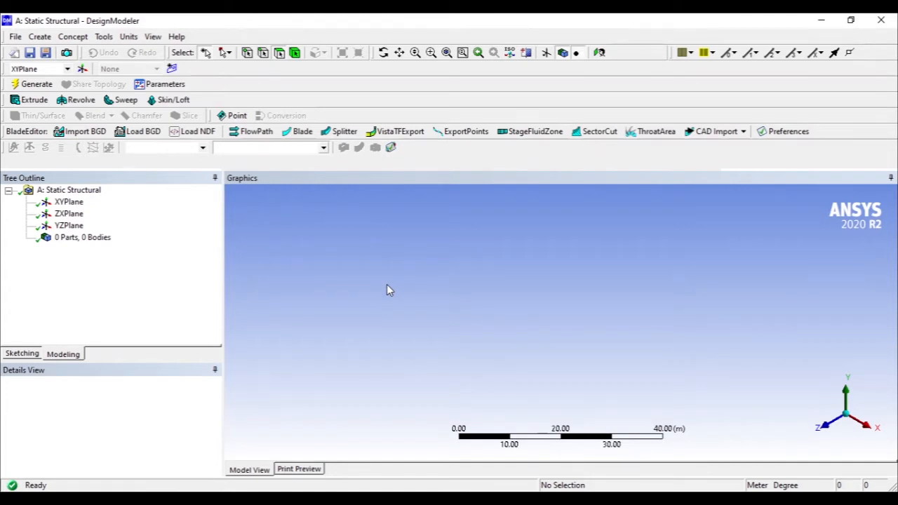
# Preview the three default planes, make XYPlane the active plane and view it face-on
pyautogui.click(69, 203)
pyautogui.click(69, 214)
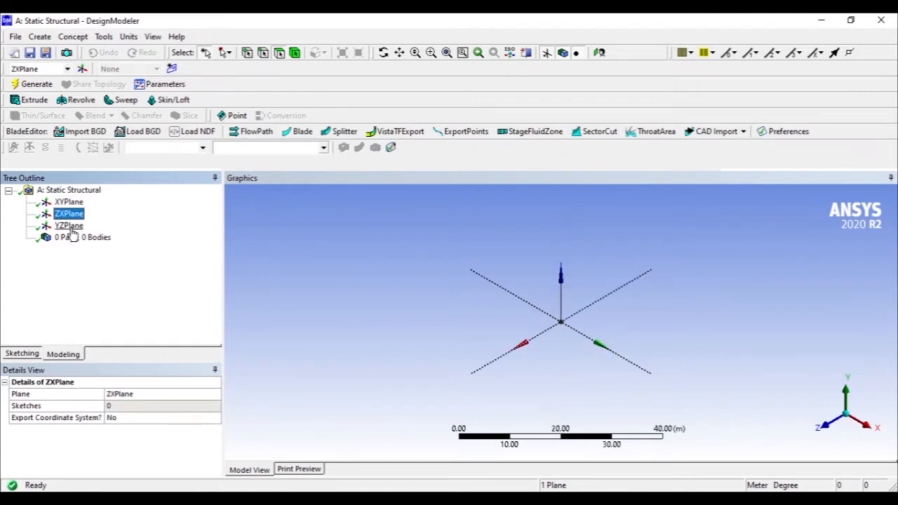
pyautogui.click(68, 226)
pyautogui.click(70, 201)
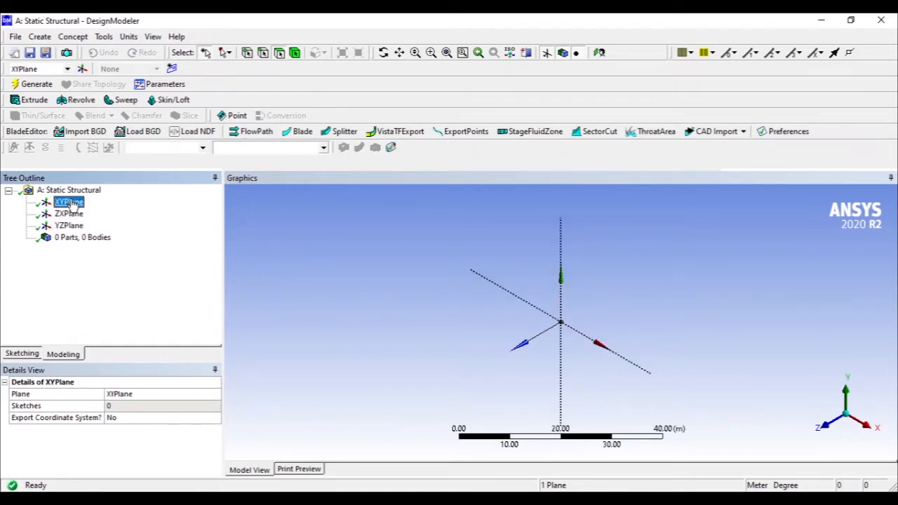
pyautogui.rightClick(74, 205)
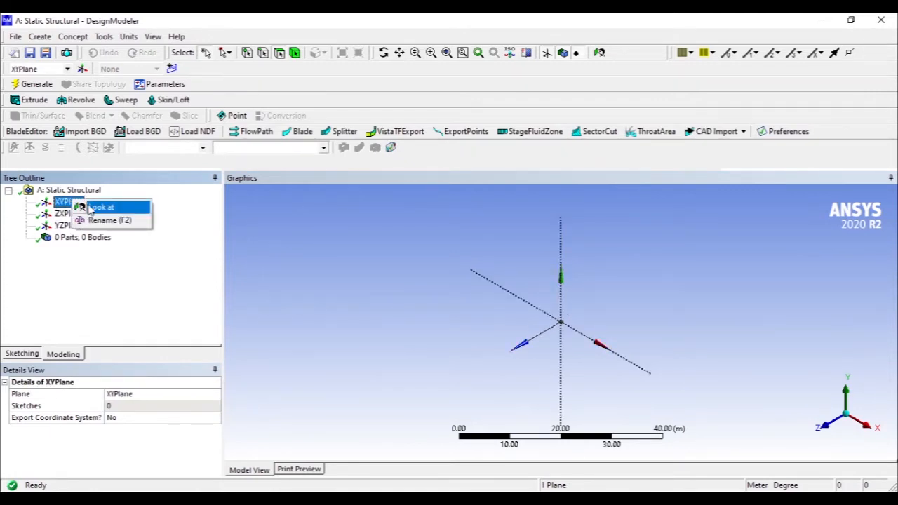
pyautogui.rightClick(59, 204)
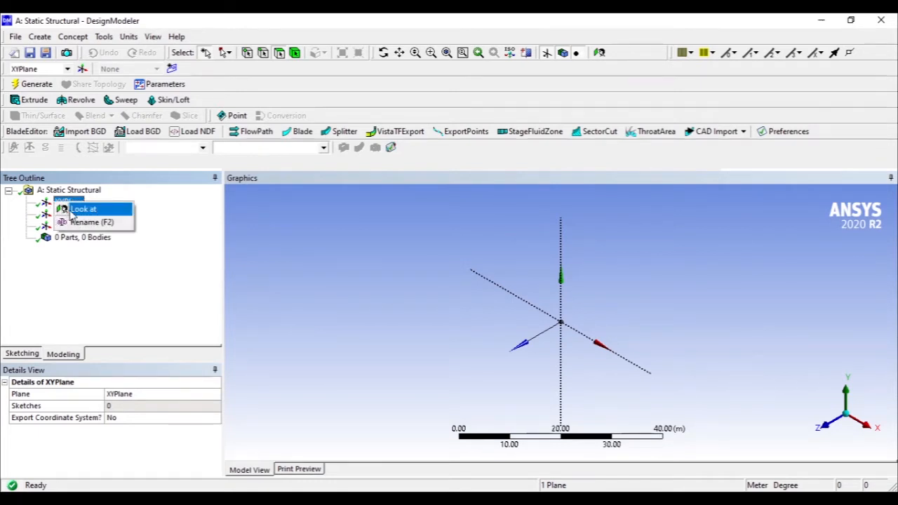
pyautogui.click(260, 216)
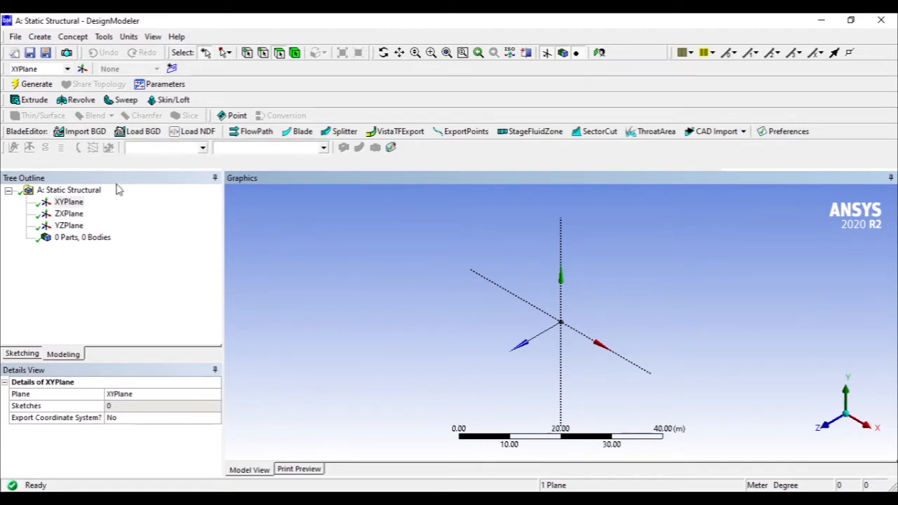
pyautogui.click(69, 202)
pyautogui.click(599, 54)
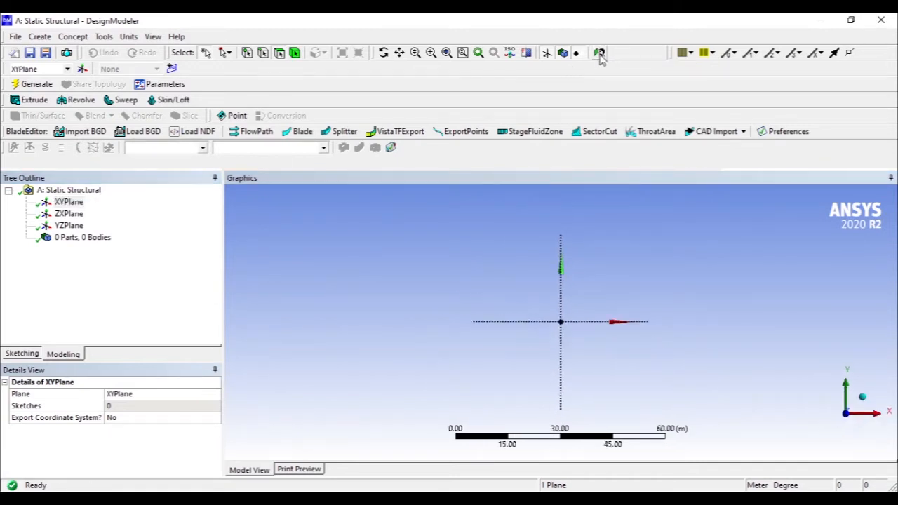
# Check the beam's segment lengths in the reference PDF and the length units available for the sketch
pyautogui.click(21, 354)
pyautogui.click(28, 208)
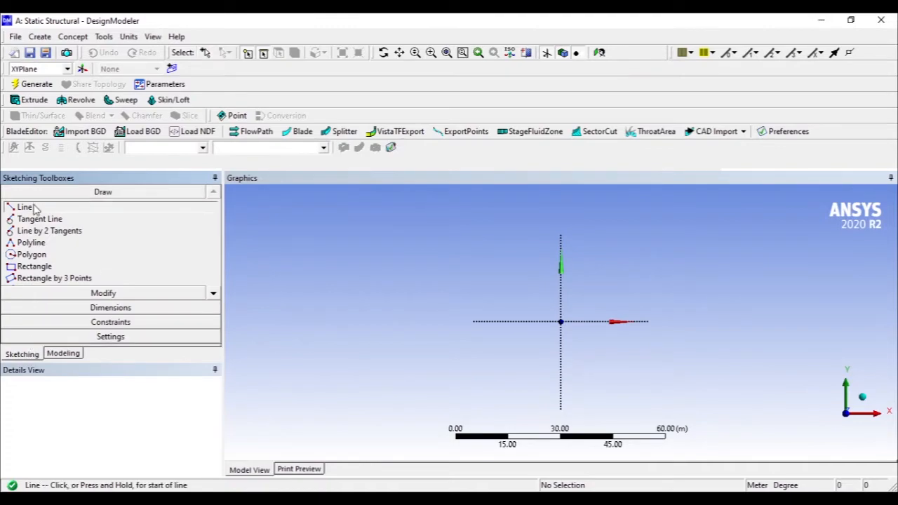
pyautogui.click(421, 499)
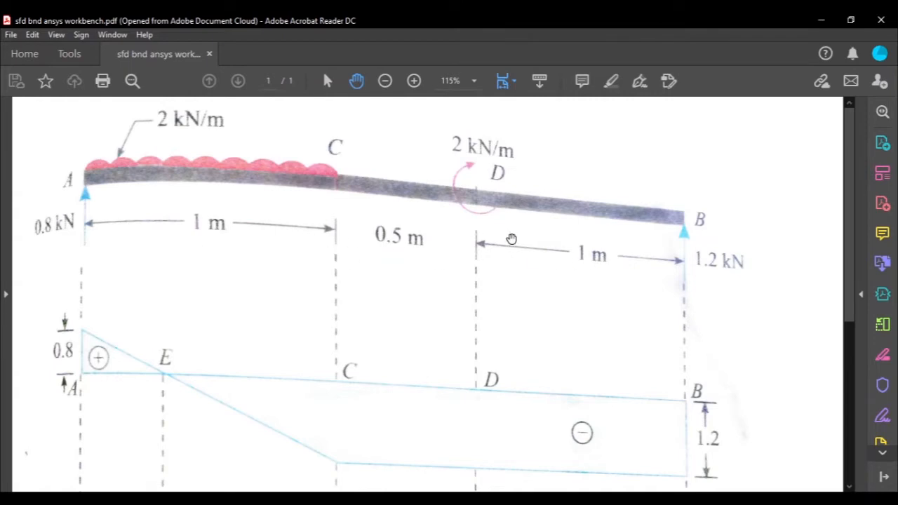
pyautogui.hotkey('alt', 'Tab')
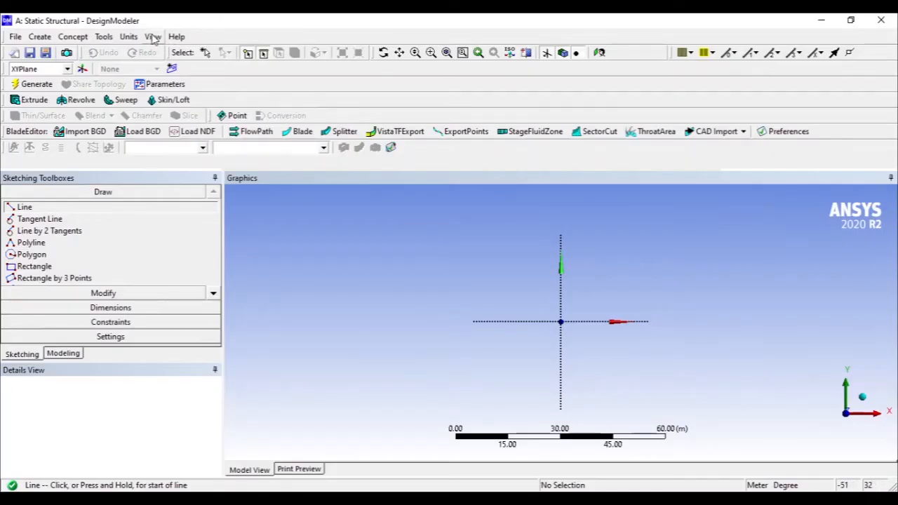
pyautogui.click(129, 37)
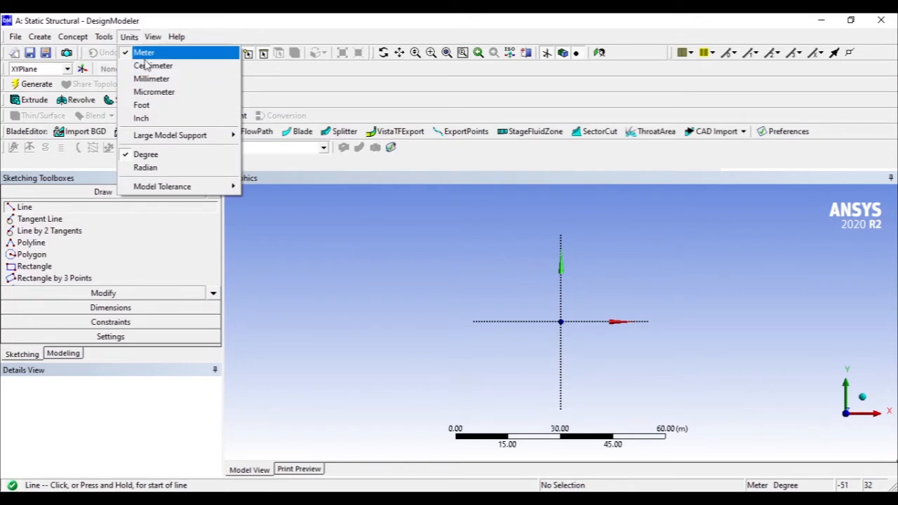
pyautogui.click(40, 208)
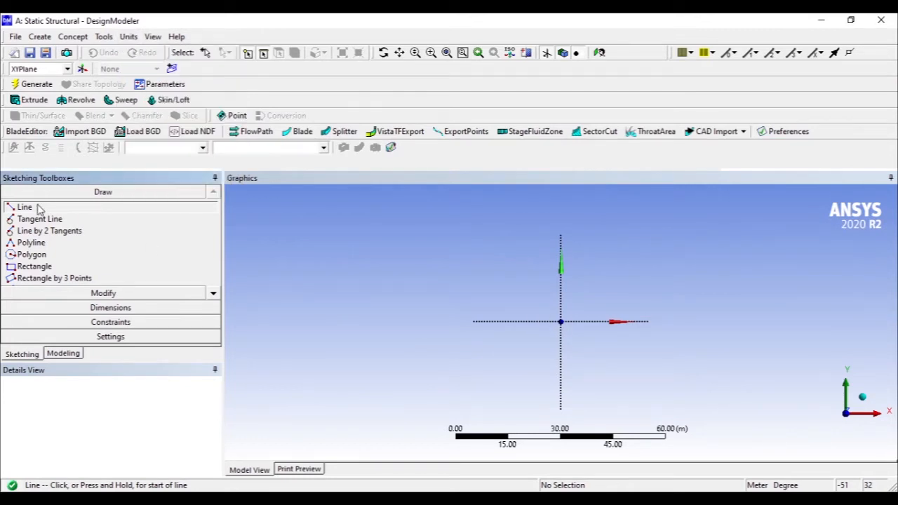
pyautogui.click(560, 321)
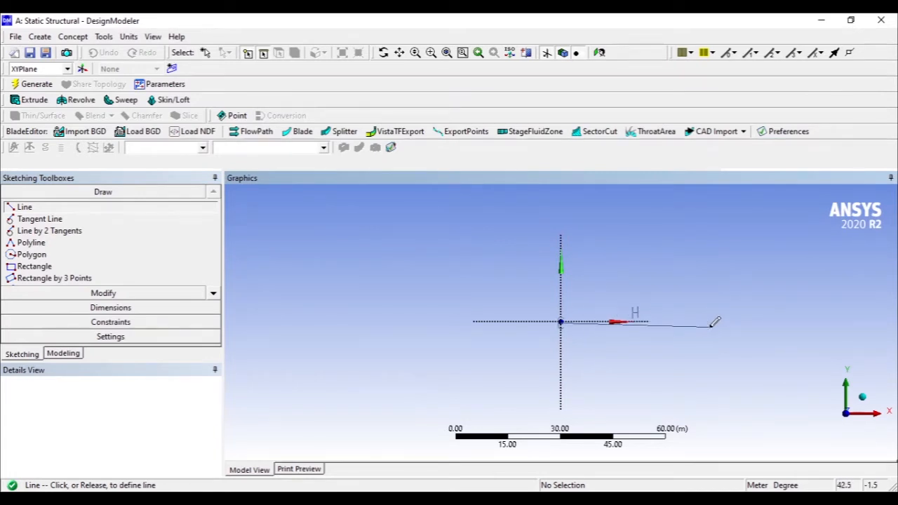
pyautogui.press('Escape')
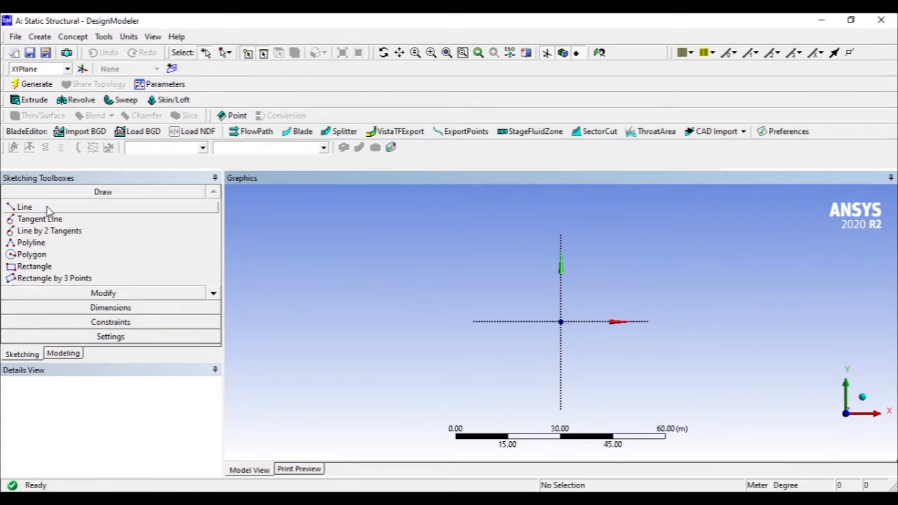
# Draw three connected lines along the positive X axis from the origin, about 0.66 m, 0.56 m and 0.26 m long
pyautogui.click(47, 210)
pyautogui.moveTo(548, 300); pyautogui.dragTo(610, 345, button='right')
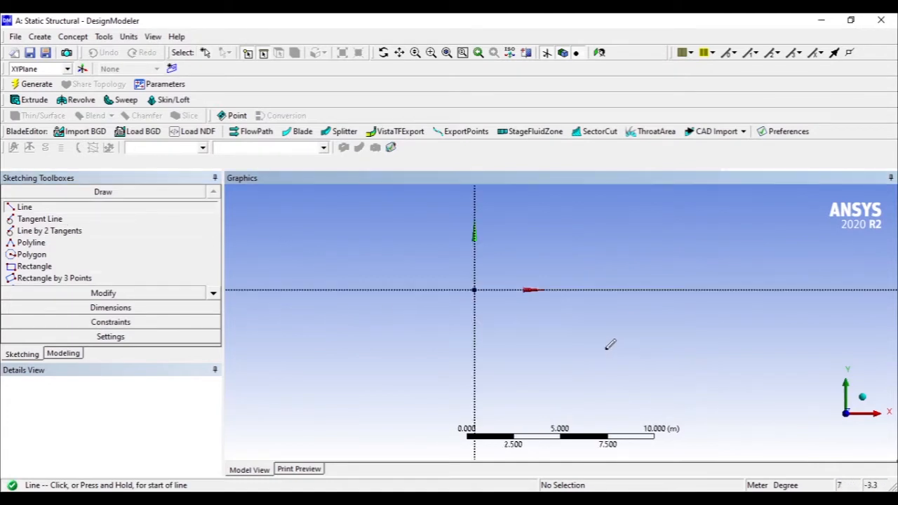
pyautogui.moveTo(455, 259); pyautogui.dragTo(538, 322, button='right')
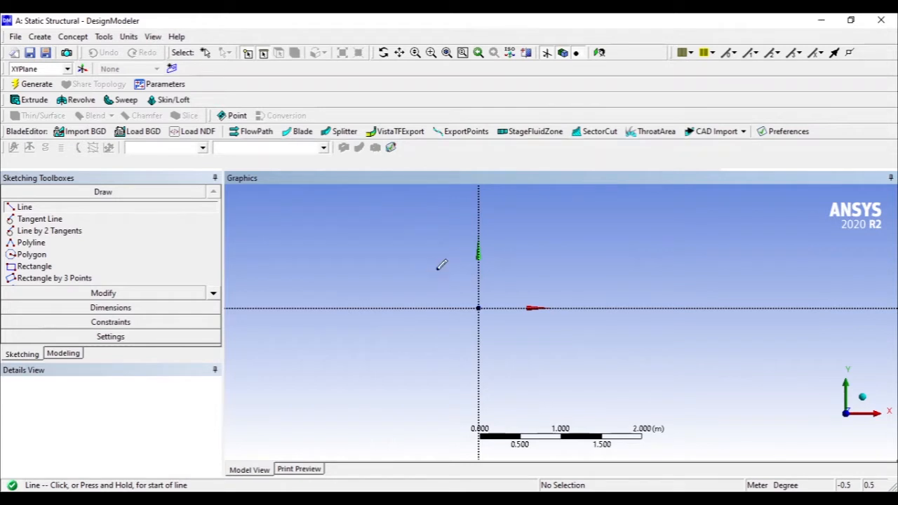
pyautogui.moveTo(432, 266); pyautogui.dragTo(591, 342, button='right')
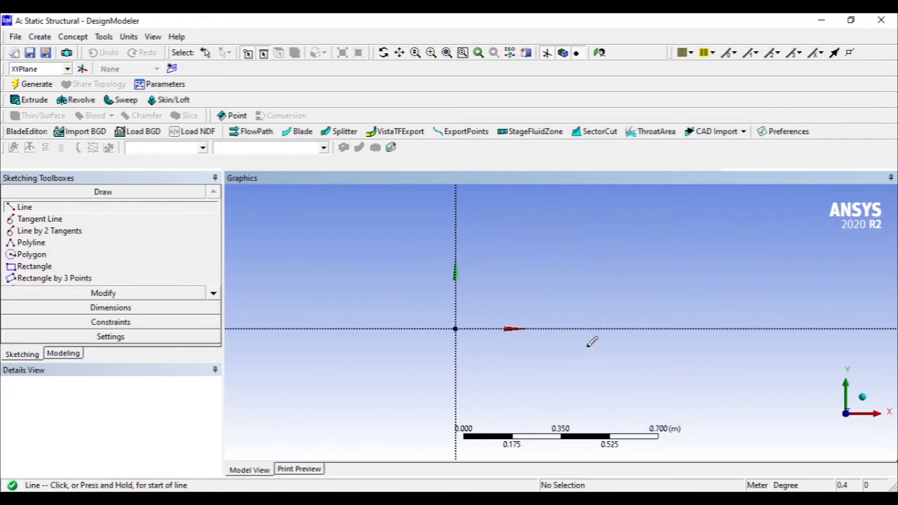
pyautogui.click(456, 327)
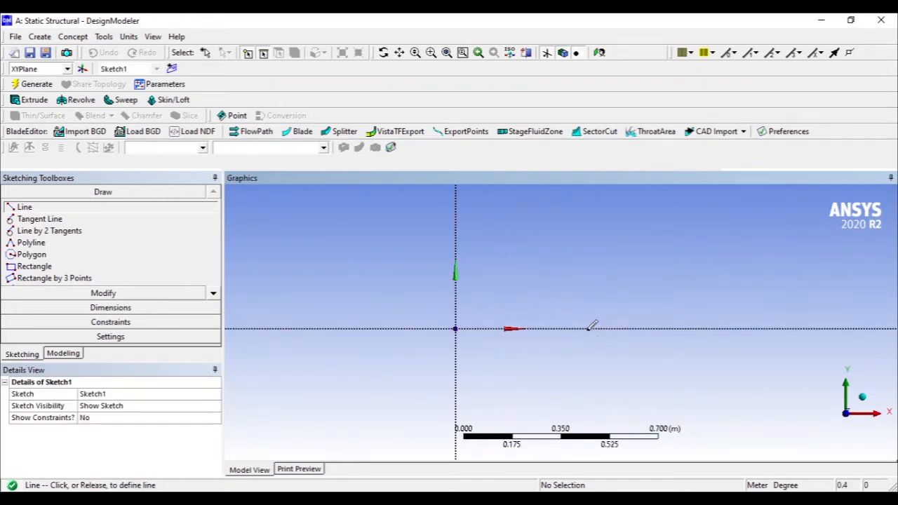
pyautogui.click(640, 328)
pyautogui.click(640, 328)
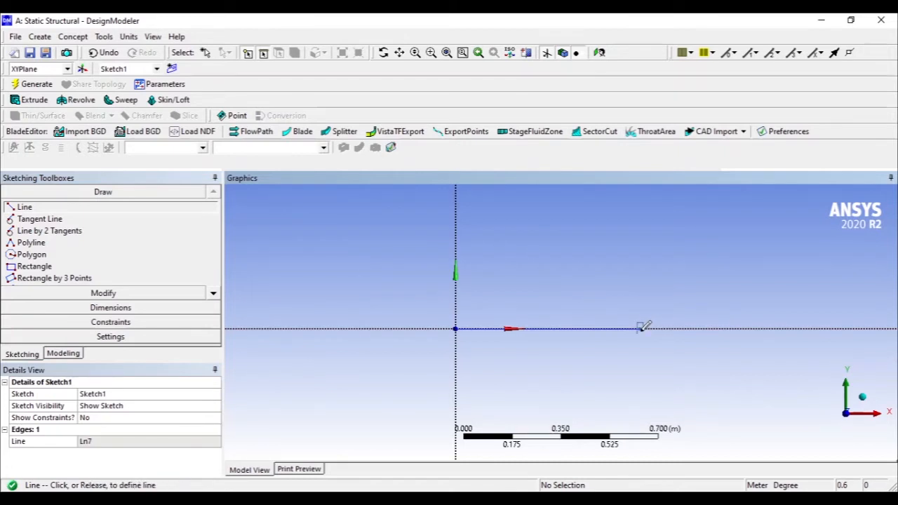
pyautogui.click(794, 328)
pyautogui.click(794, 327)
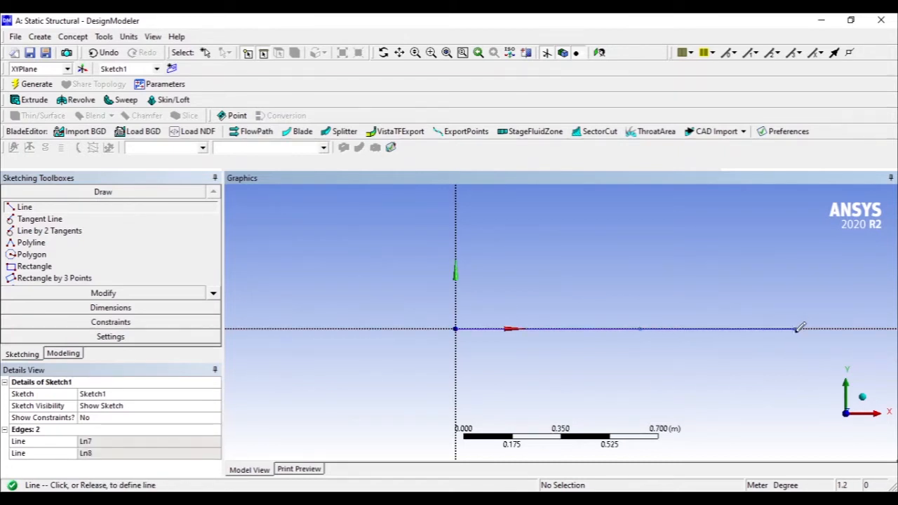
pyautogui.click(868, 328)
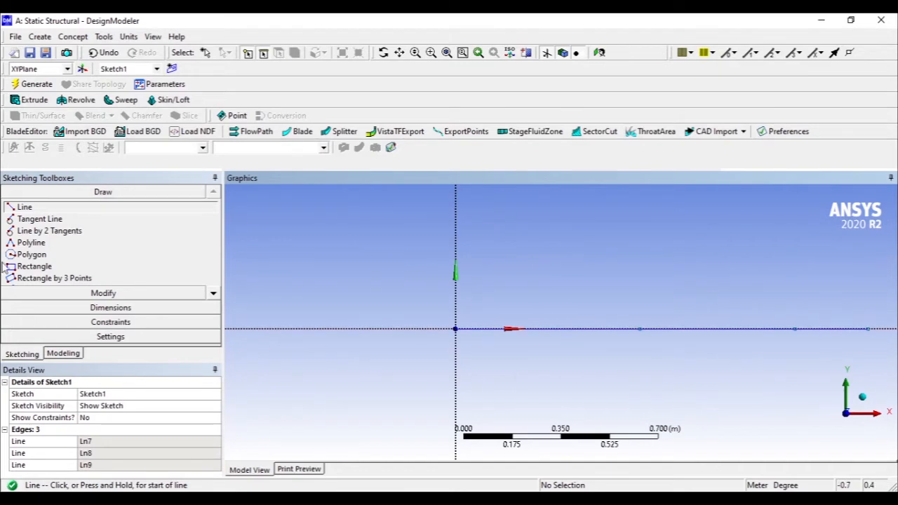
# Add a general dimension below each of the three line segments
pyautogui.click(61, 311)
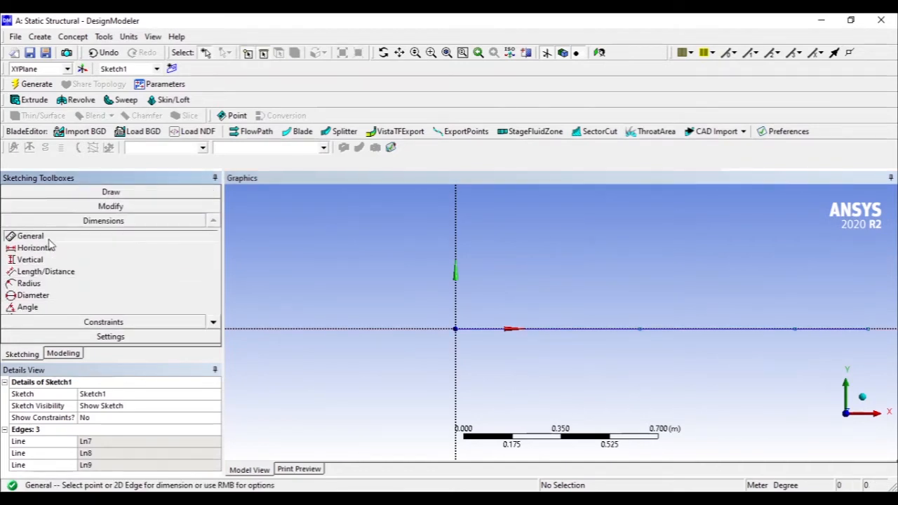
pyautogui.click(522, 329)
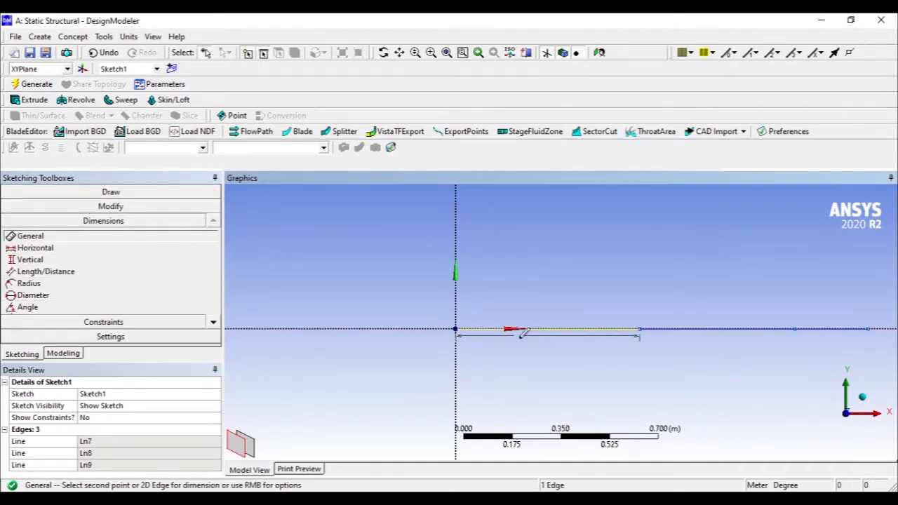
pyautogui.click(515, 360)
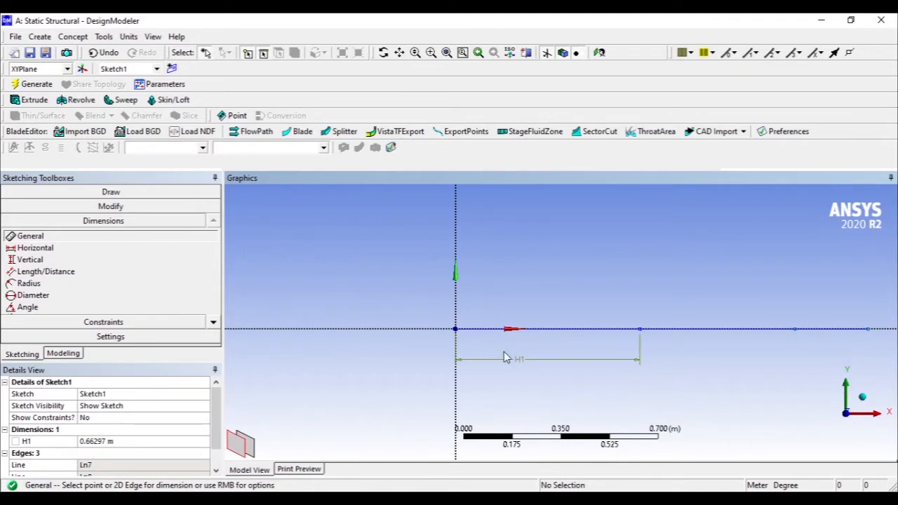
pyautogui.click(701, 330)
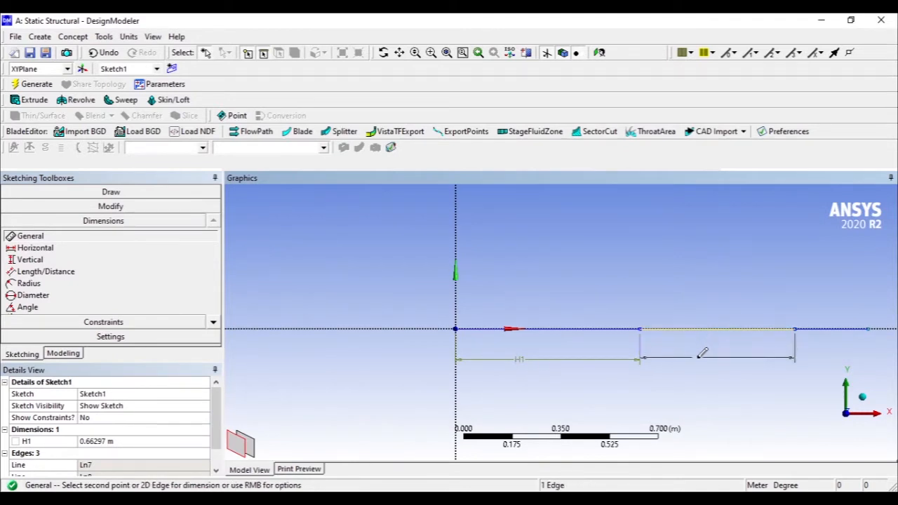
pyautogui.click(703, 352)
pyautogui.click(819, 333)
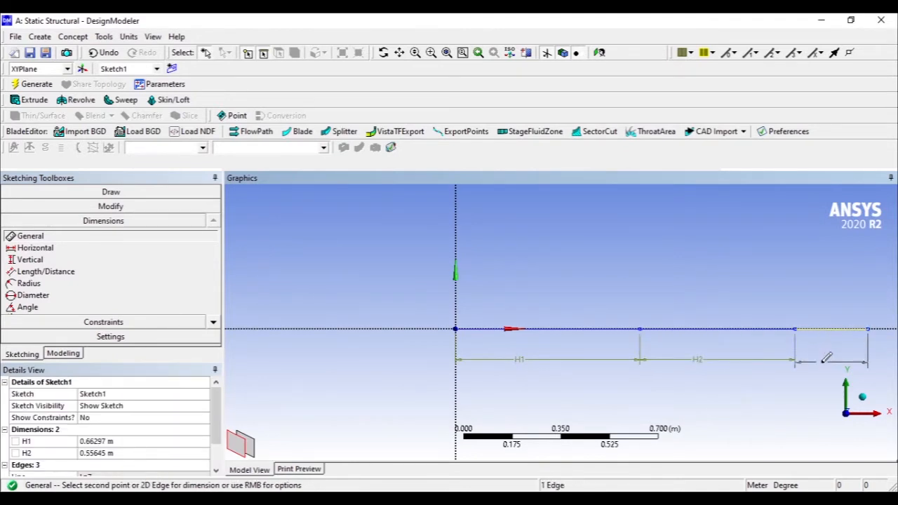
pyautogui.click(824, 357)
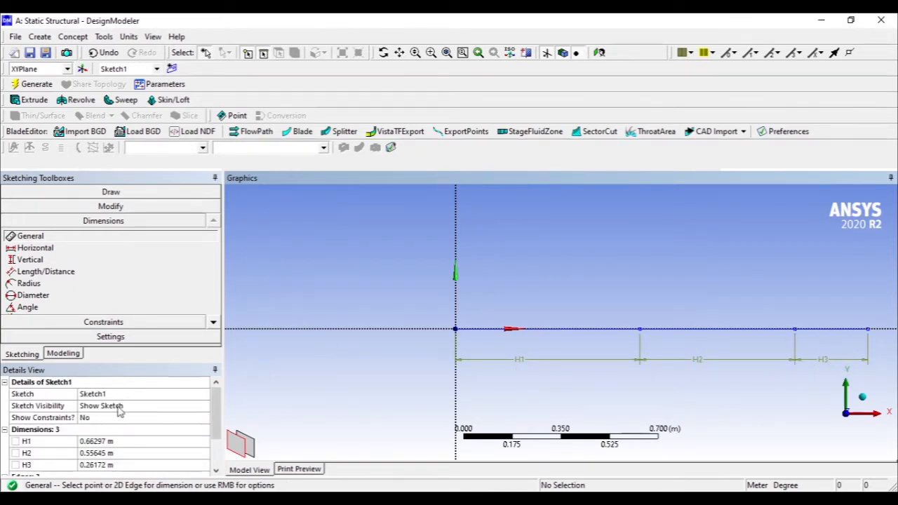
# Set the segment lengths, starting from the origin, to H1 = 1 m, H2 = 0.5 m and H3 = 1 m
pyautogui.moveTo(221, 411); pyautogui.dragTo(216, 430)
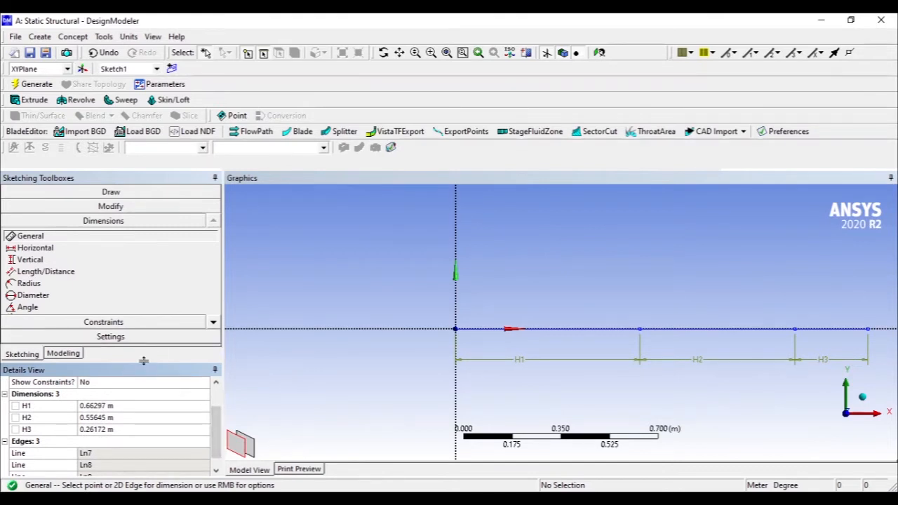
pyautogui.moveTo(145, 361); pyautogui.dragTo(146, 346)
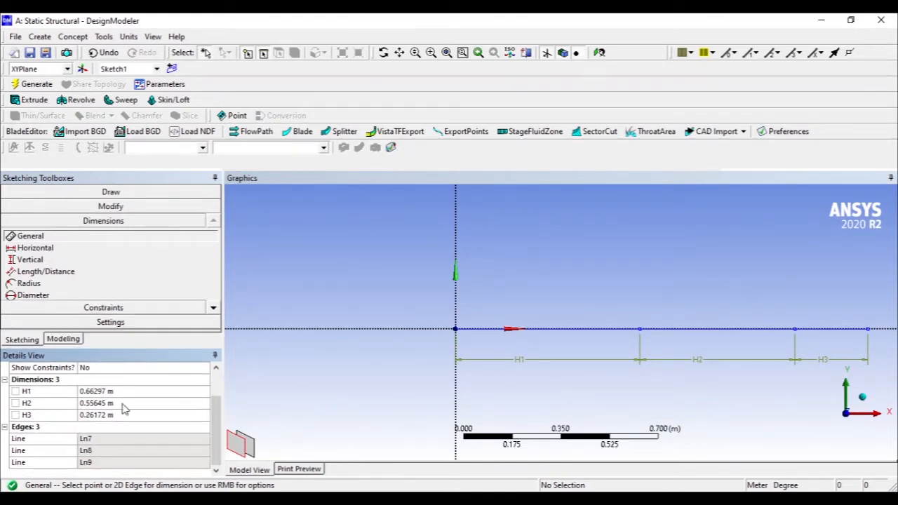
pyautogui.click(143, 393)
pyautogui.click(459, 498)
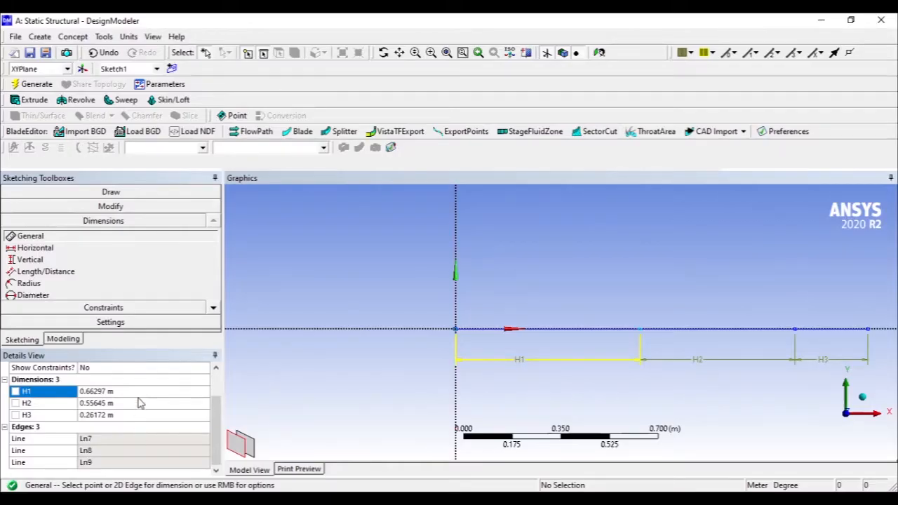
pyautogui.click(138, 392)
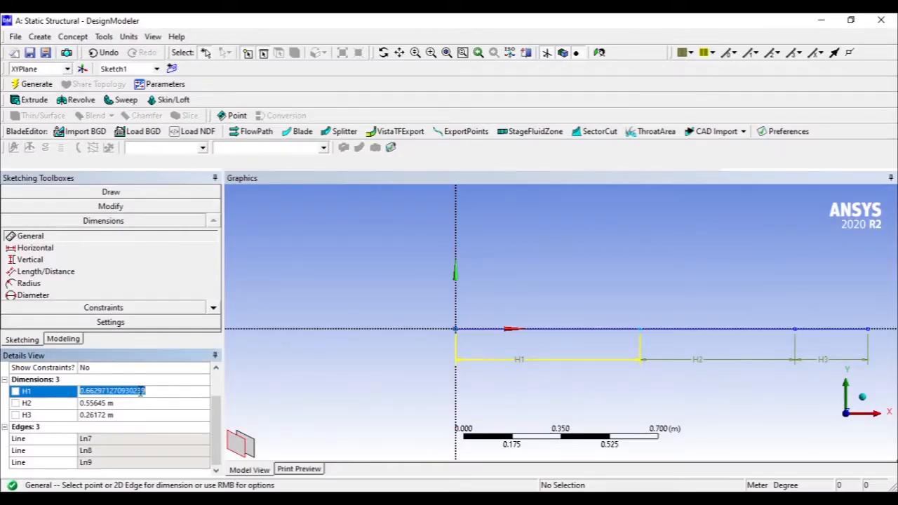
pyautogui.write('1')
pyautogui.click(140, 403)
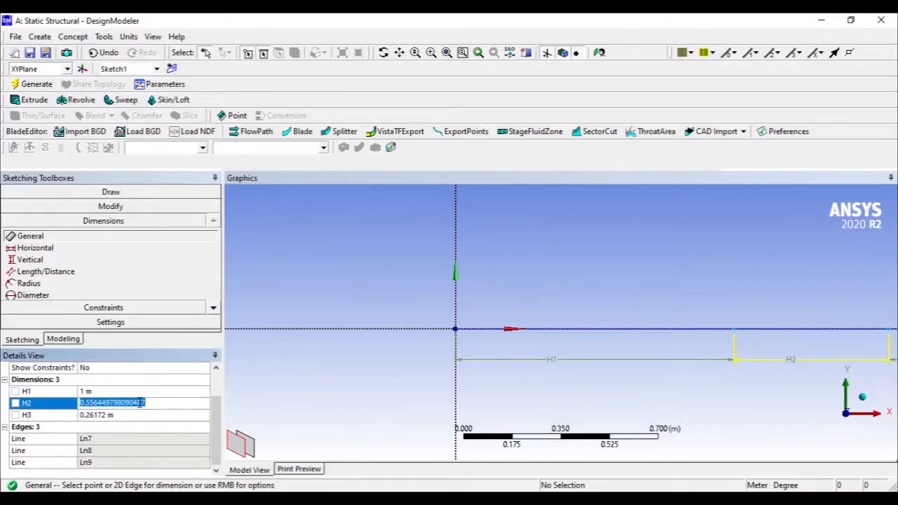
pyautogui.write('0.5')
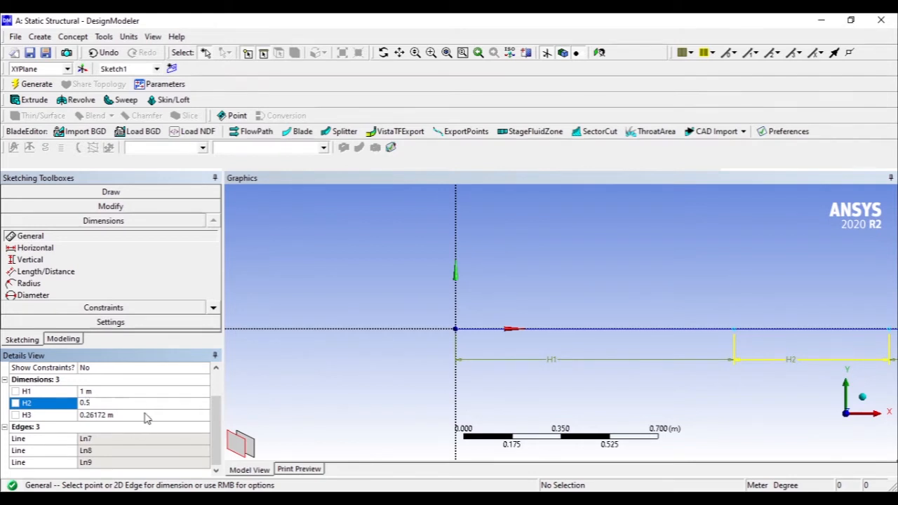
pyautogui.click(144, 414)
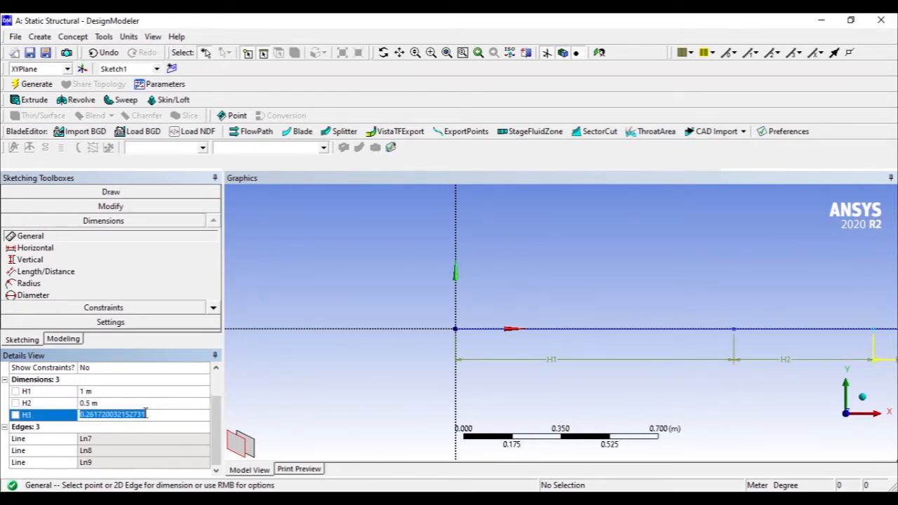
pyautogui.write('1')
pyautogui.click(176, 393)
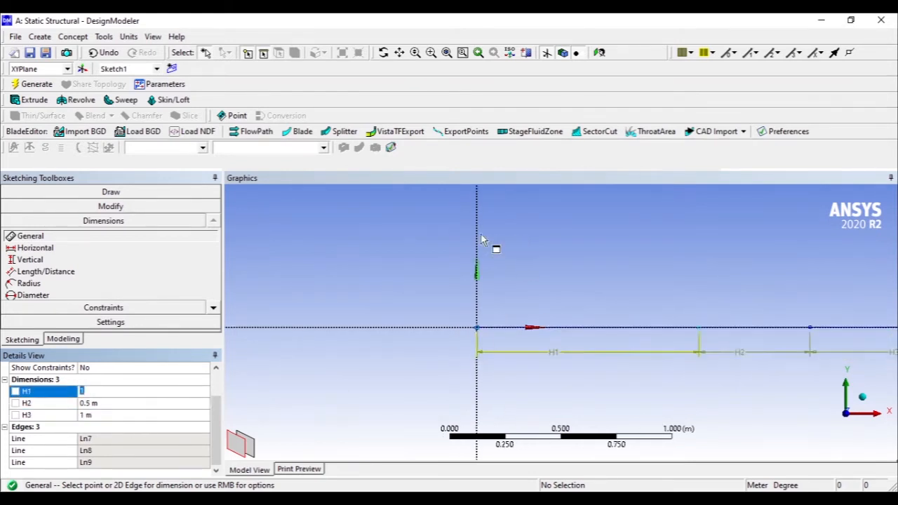
pyautogui.scroll(-2, 459, 265)
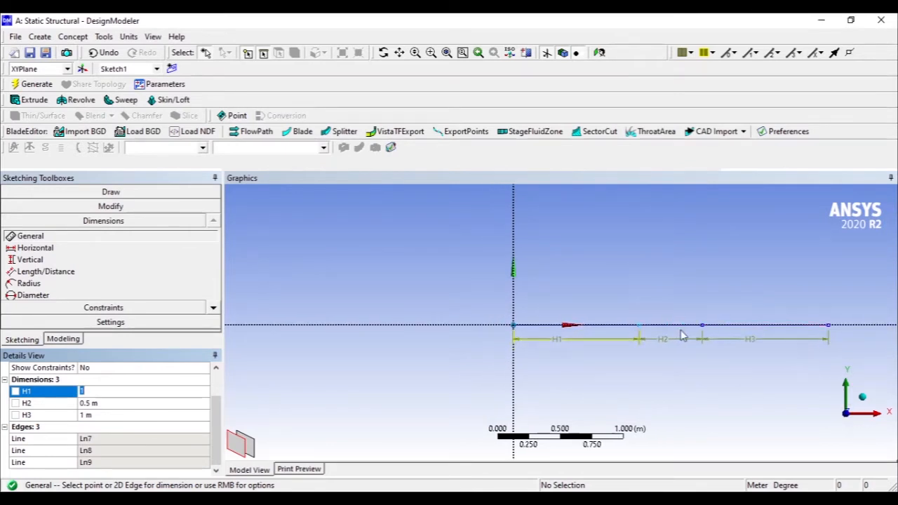
# Create a Lines From Sketches feature with Sketch1 as its base object and the Add Material operation
pyautogui.click(61, 339)
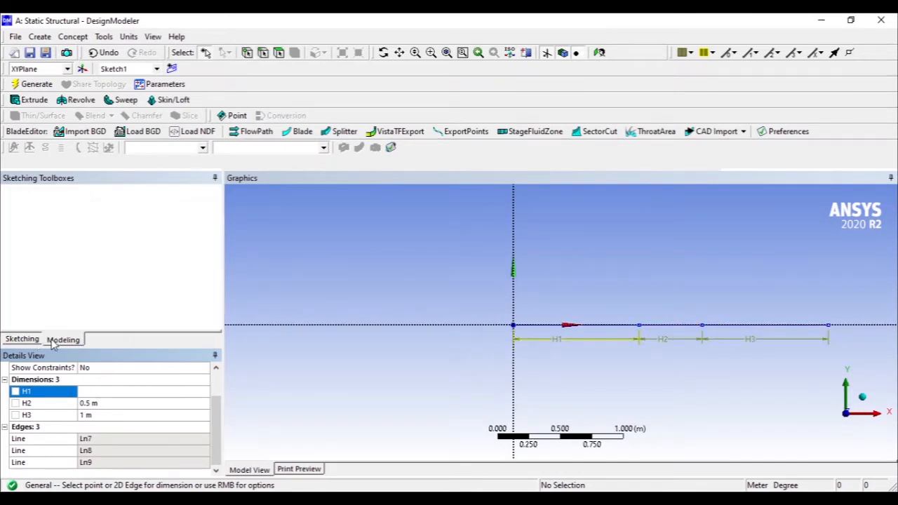
pyautogui.click(26, 203)
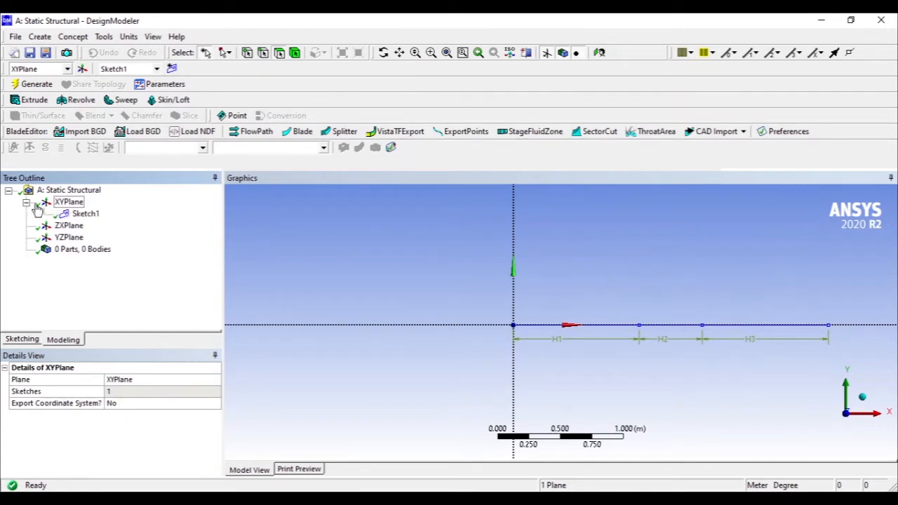
pyautogui.click(65, 216)
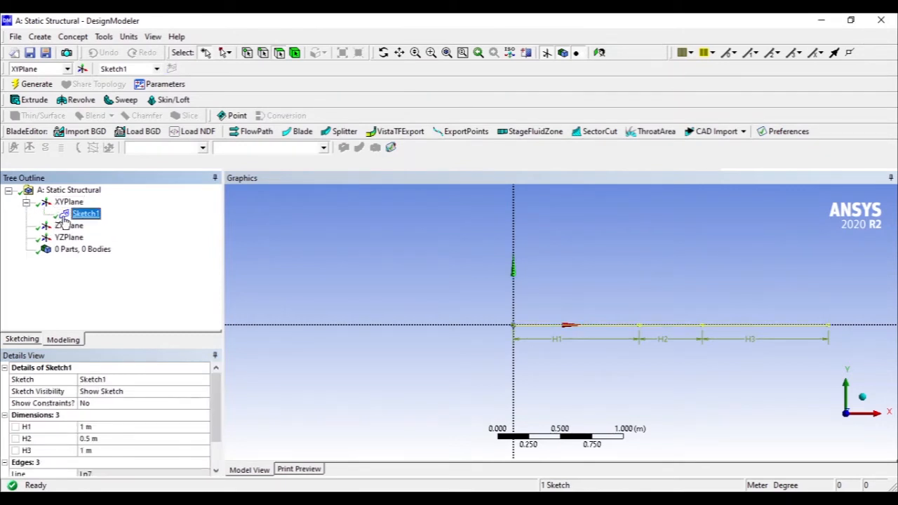
pyautogui.click(73, 36)
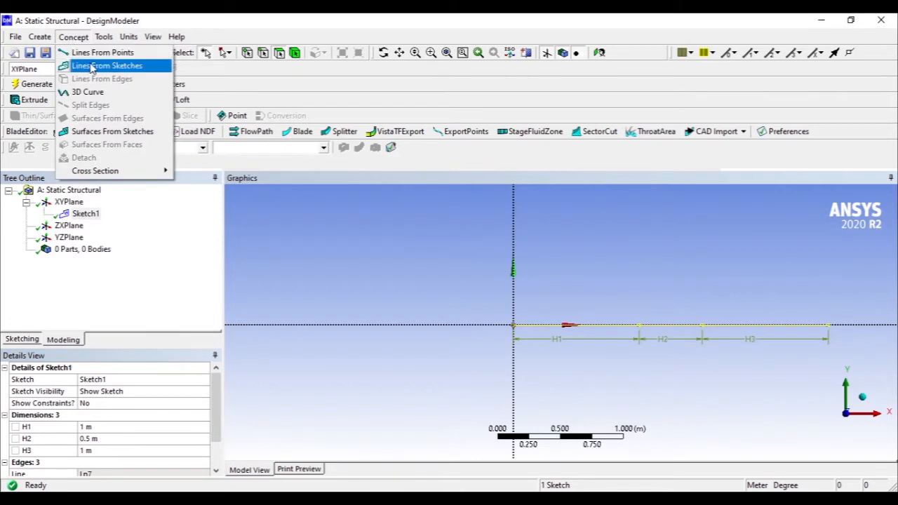
pyautogui.click(91, 66)
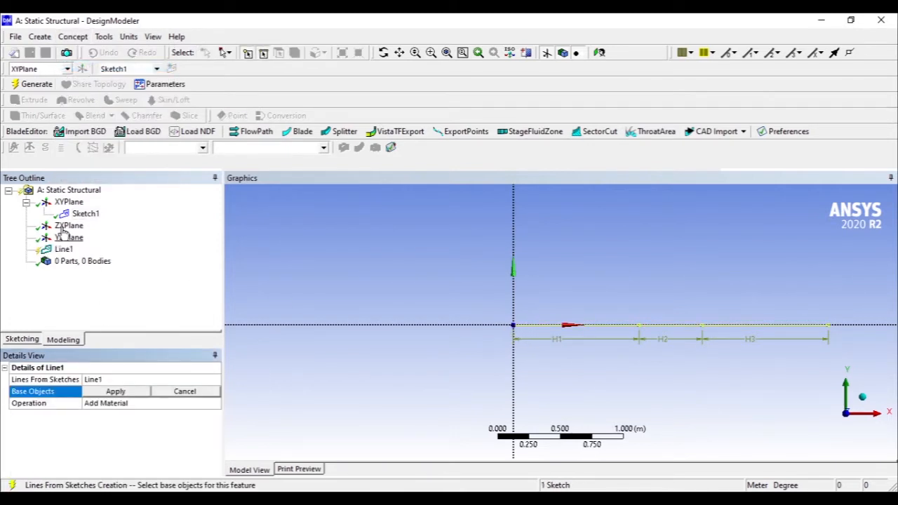
pyautogui.click(88, 215)
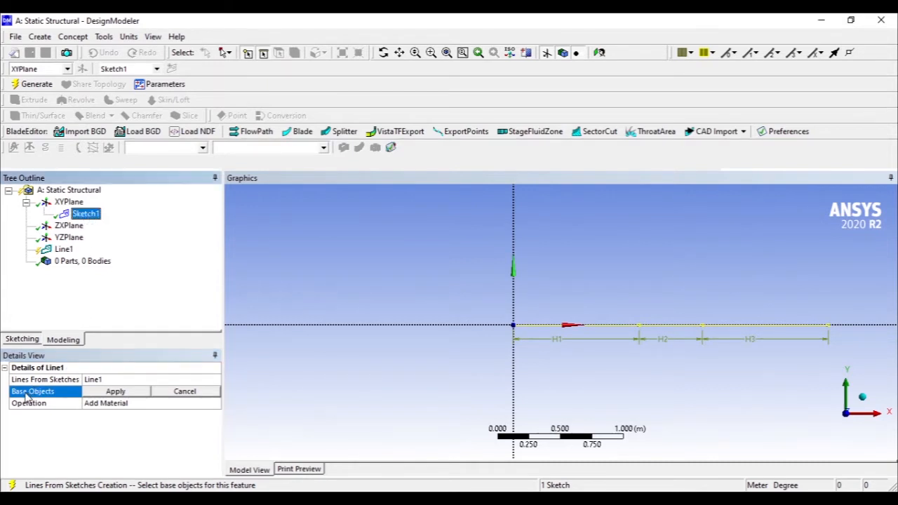
pyautogui.click(105, 394)
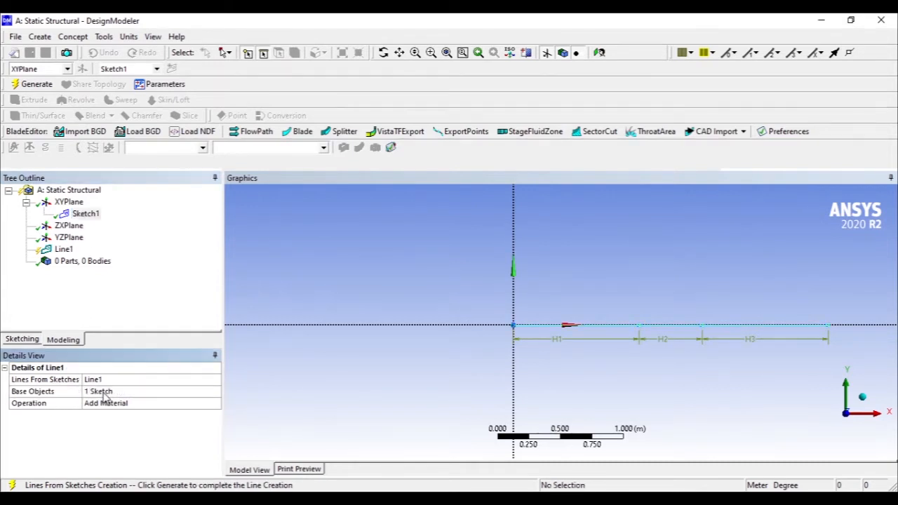
# Generate the Line1 feature and open the details of the resulting line body
pyautogui.click(62, 250)
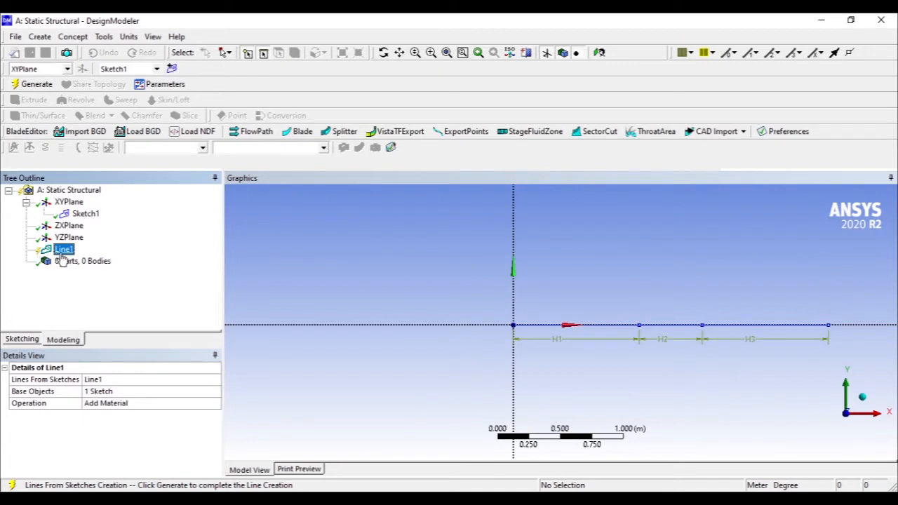
pyautogui.rightClick(69, 253)
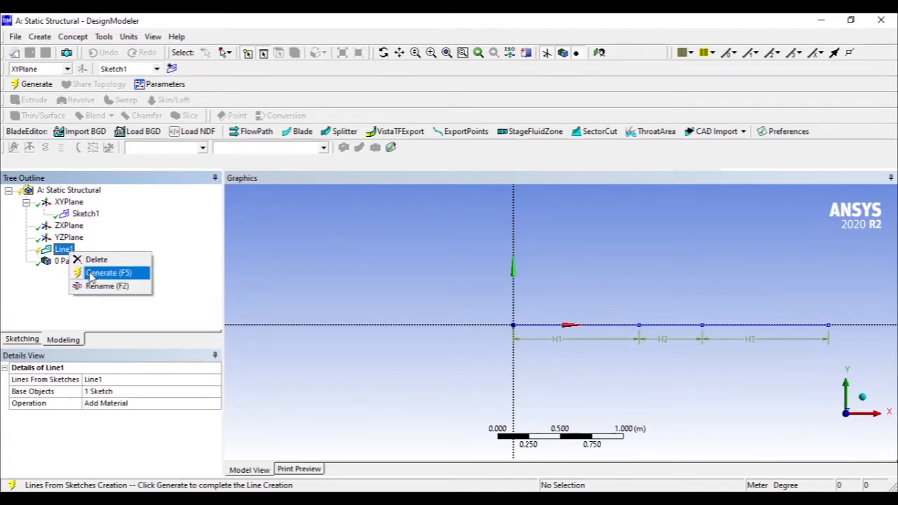
pyautogui.click(91, 275)
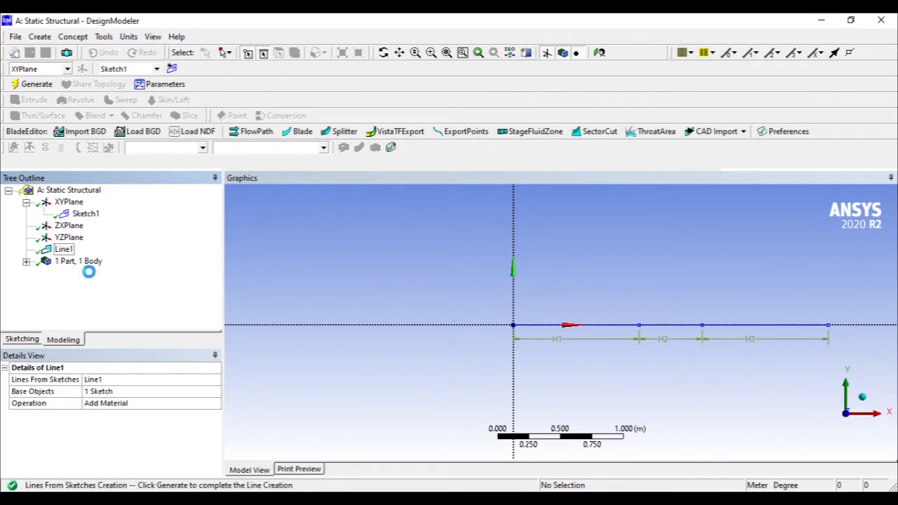
pyautogui.click(26, 261)
pyautogui.click(85, 277)
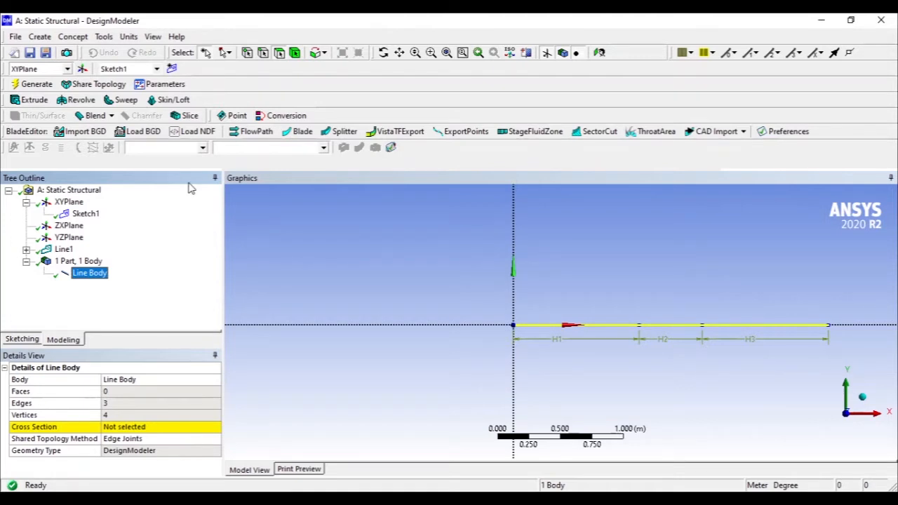
# Review the beam's loading and shear force diagram in the reference PDF, then return to DesignModeler
pyautogui.click(449, 497)
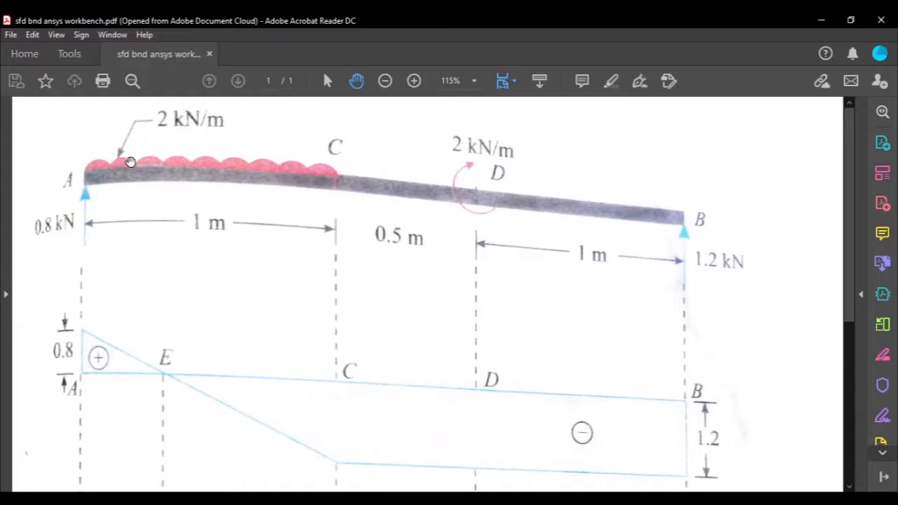
pyautogui.scroll(-3, 253, 240)
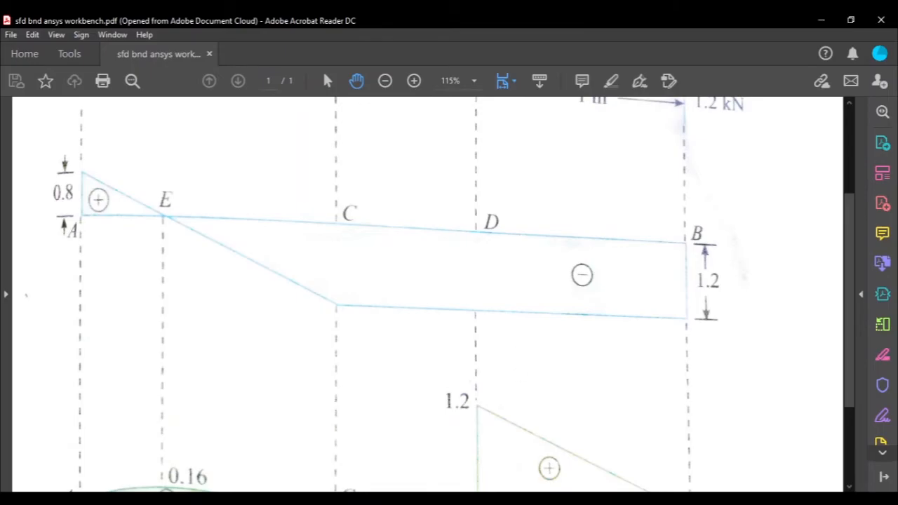
pyautogui.click(531, 498)
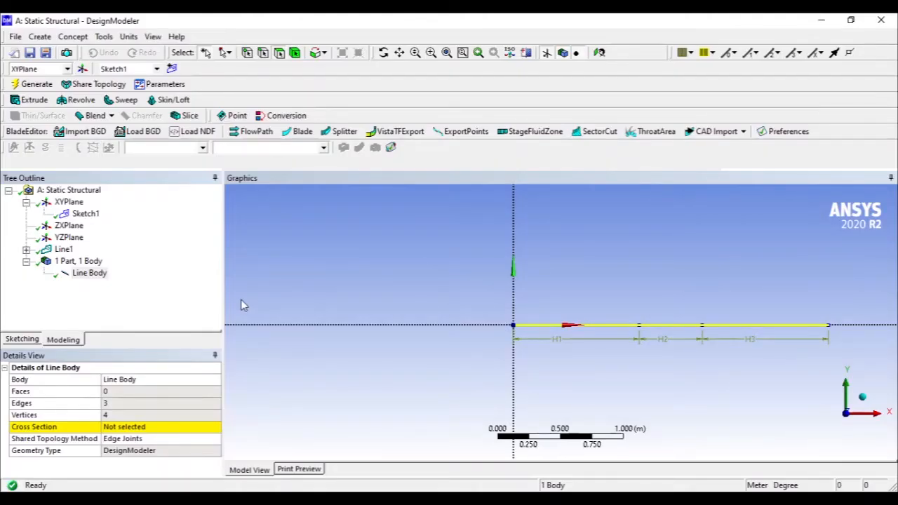
# Create a rectangular cross section with B = 0.05 m and H = 0.05 m
pyautogui.click(125, 429)
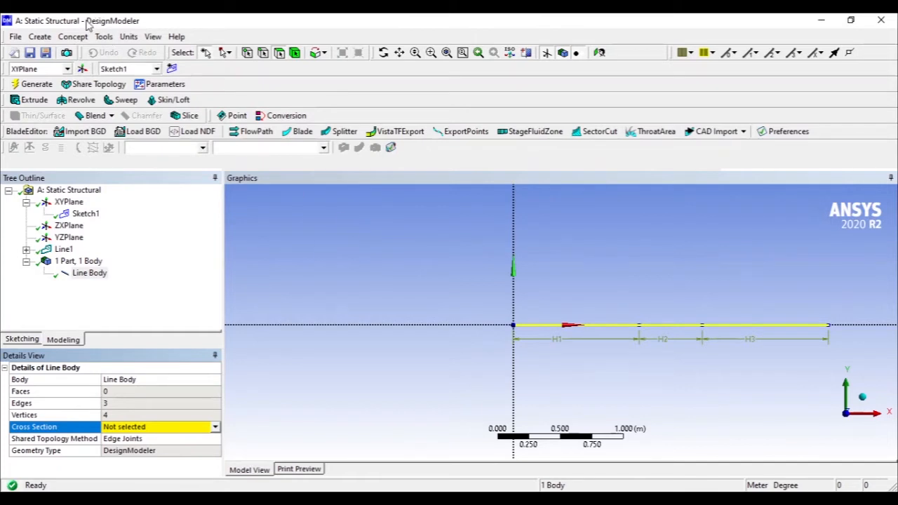
pyautogui.click(104, 37)
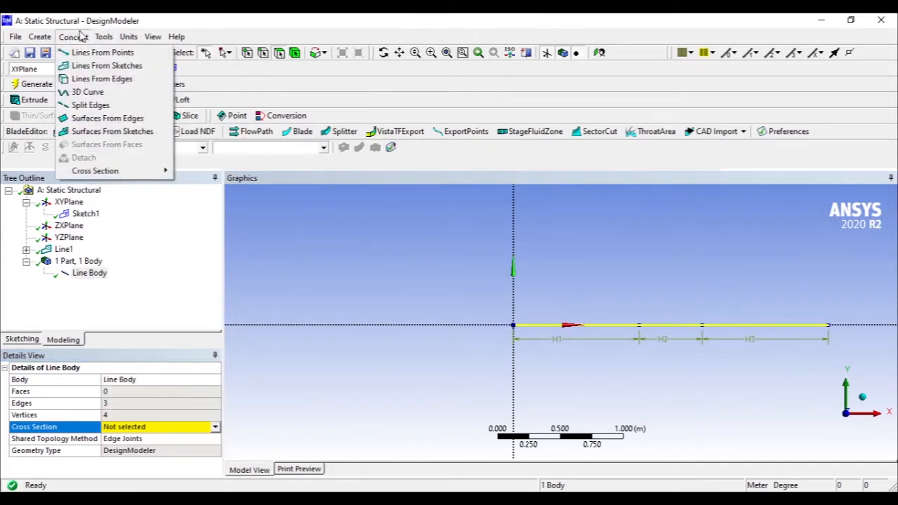
pyautogui.moveTo(134, 169)
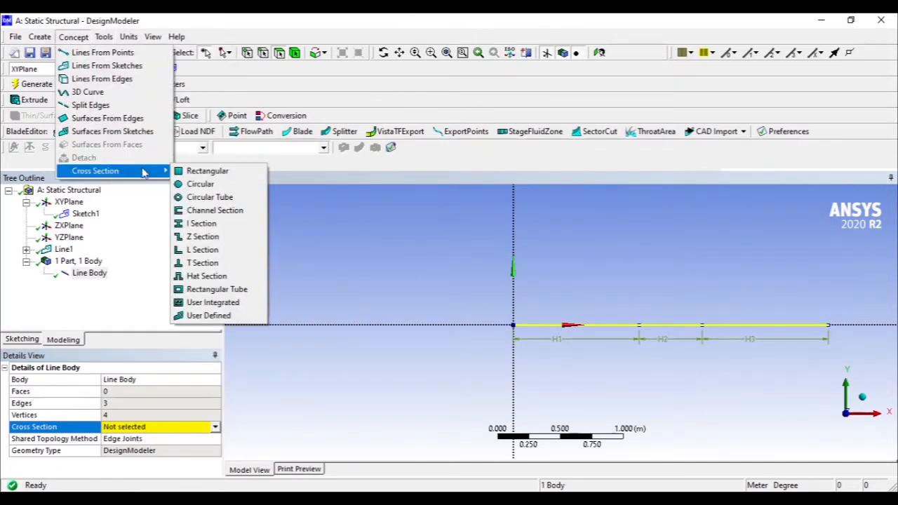
pyautogui.click(204, 172)
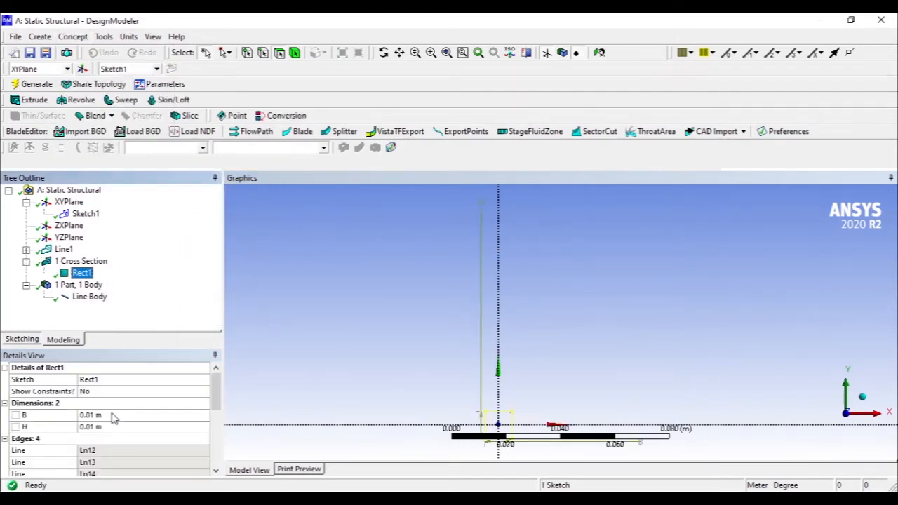
pyautogui.click(114, 415)
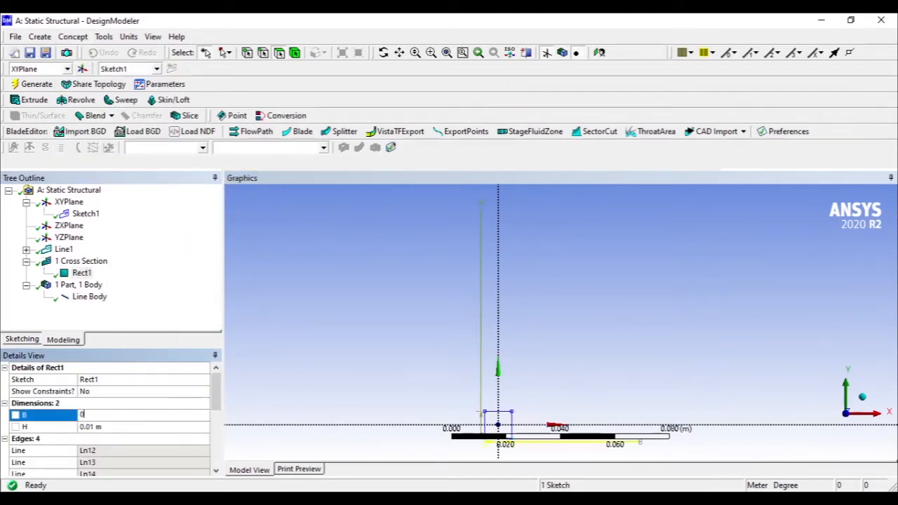
pyautogui.click(118, 425)
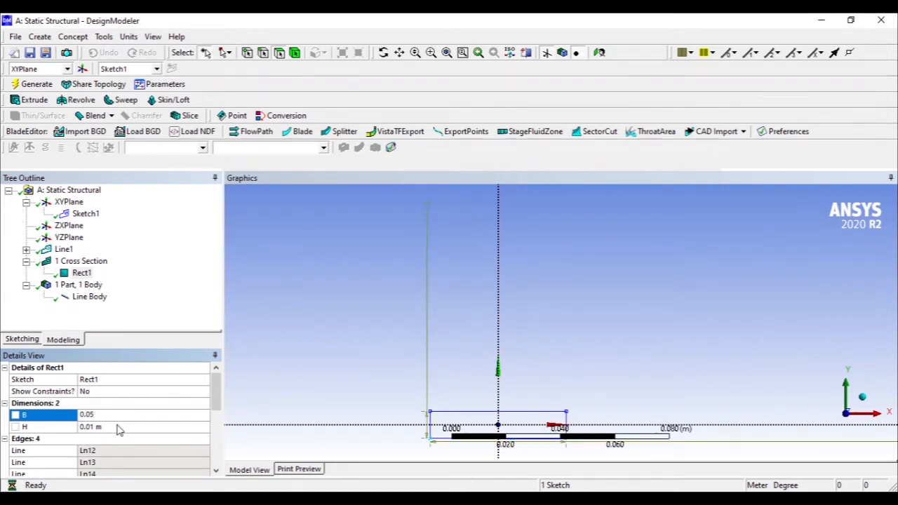
pyautogui.write('0.0')
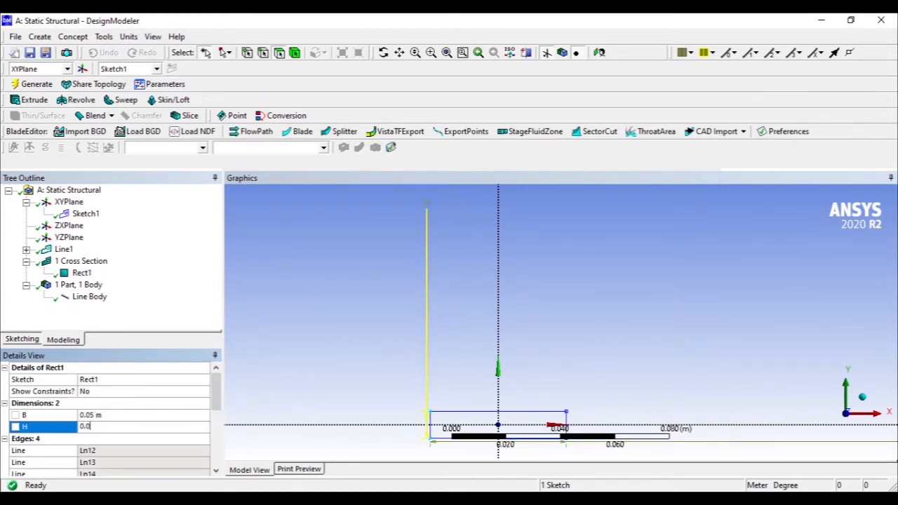
pyautogui.write('5')
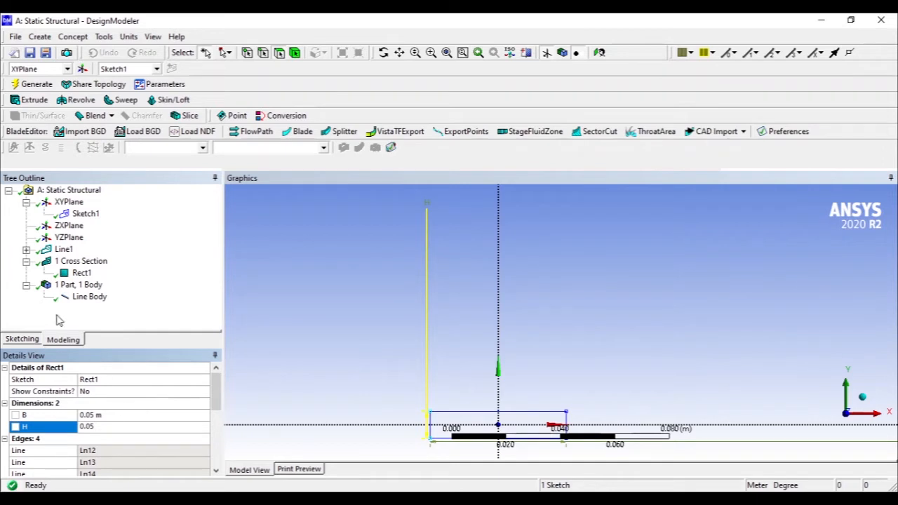
pyautogui.click(81, 274)
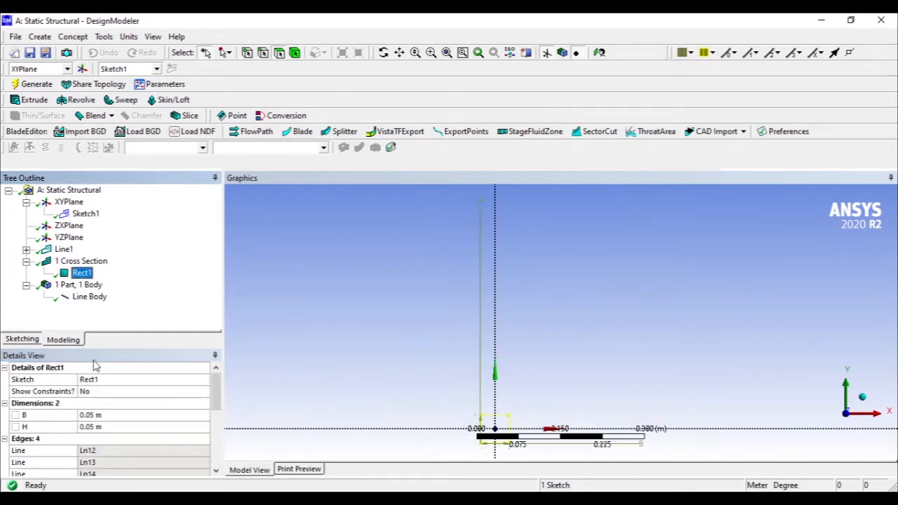
# Assign the Rect1 cross section to the line body
pyautogui.click(100, 300)
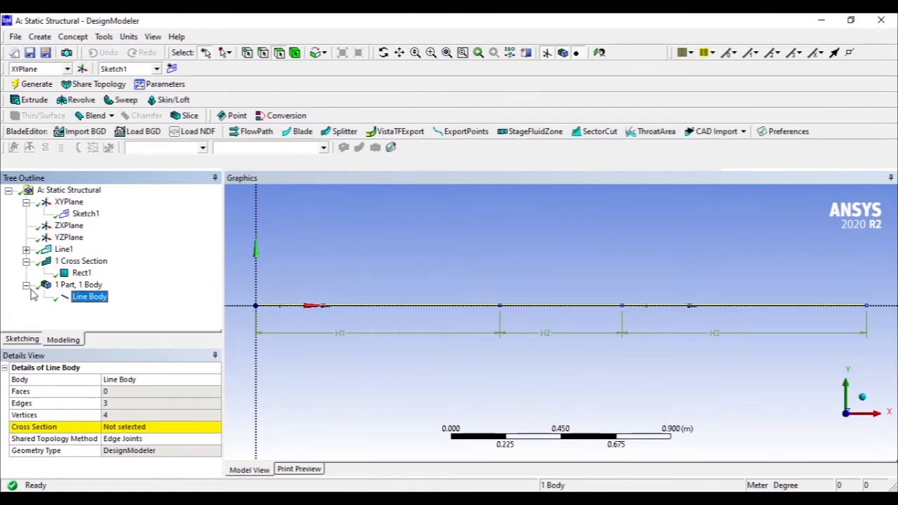
pyautogui.click(87, 304)
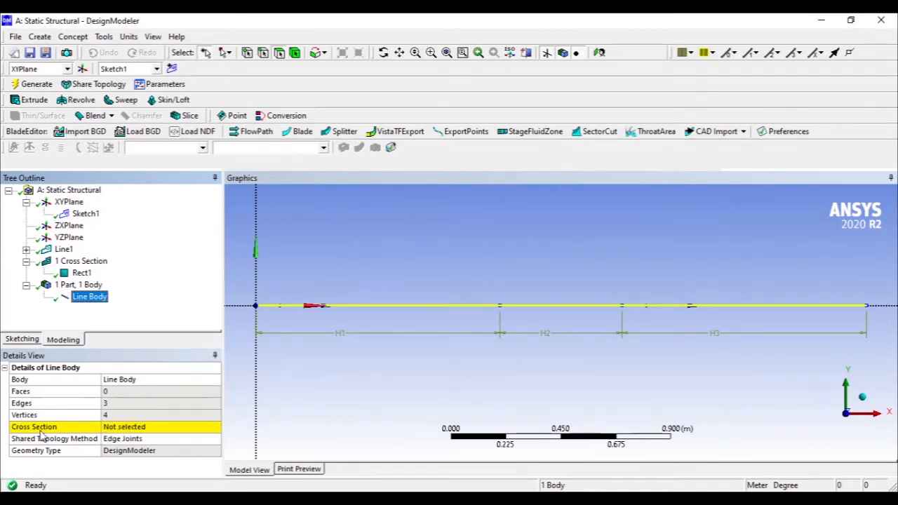
pyautogui.click(33, 429)
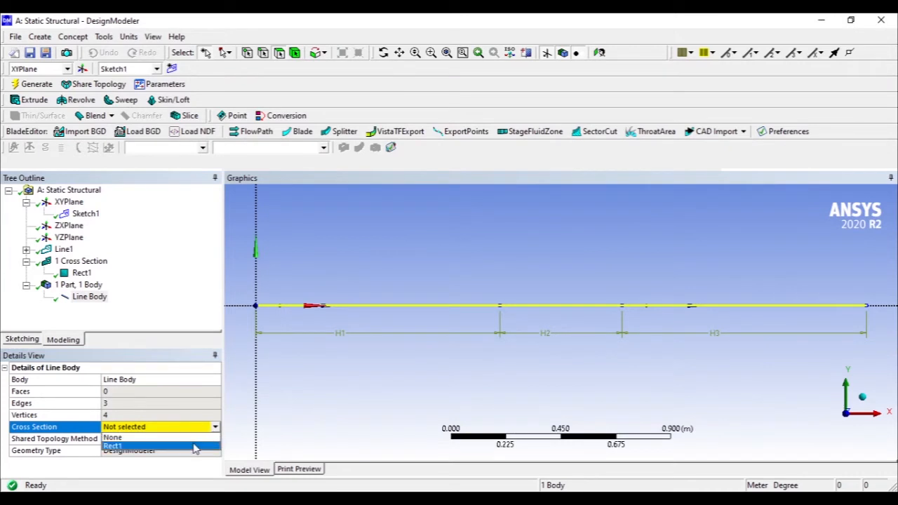
pyautogui.click(194, 446)
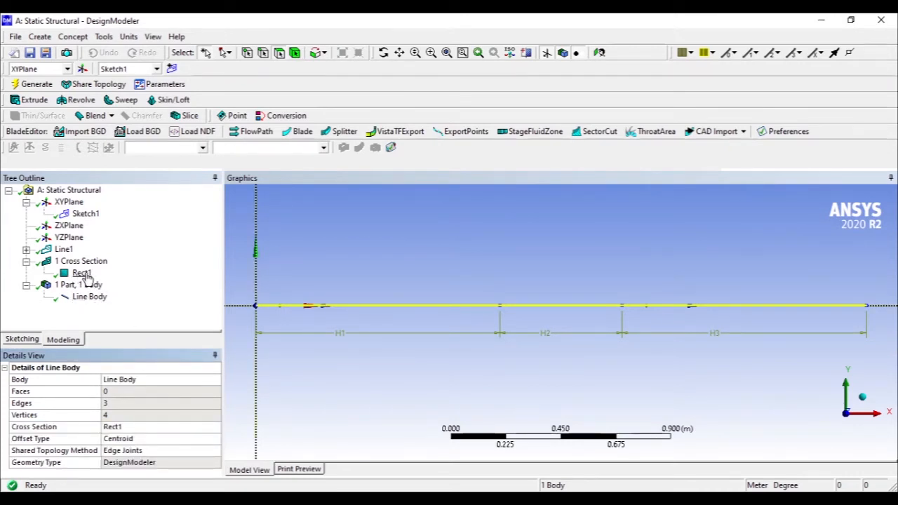
# Turn on the display of cross section solids and inspect the beam's rectangular profile in 3D
pyautogui.click(503, 275)
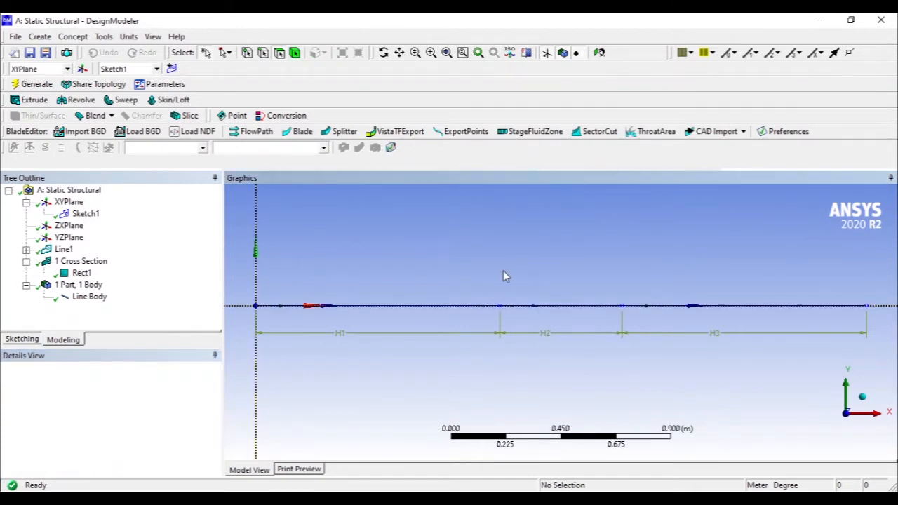
pyautogui.moveTo(503, 275); pyautogui.dragTo(654, 345, button='middle')
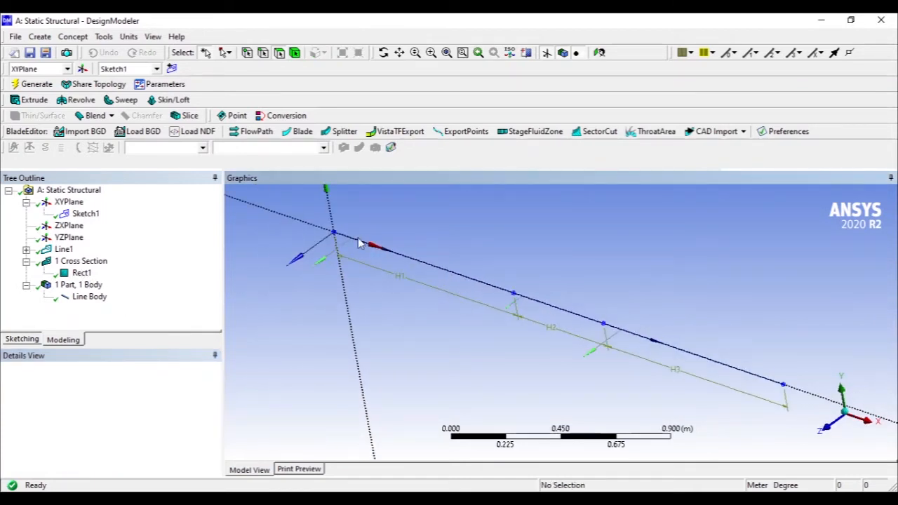
pyautogui.click(153, 36)
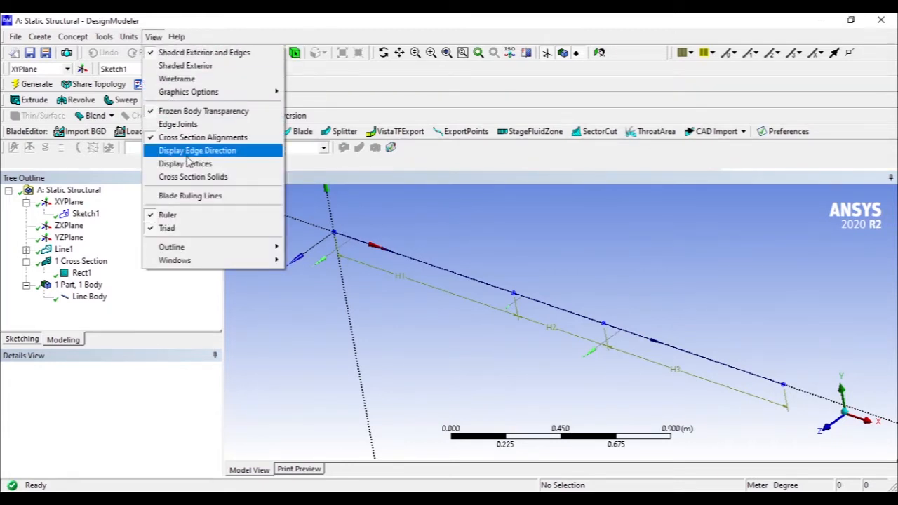
pyautogui.click(202, 178)
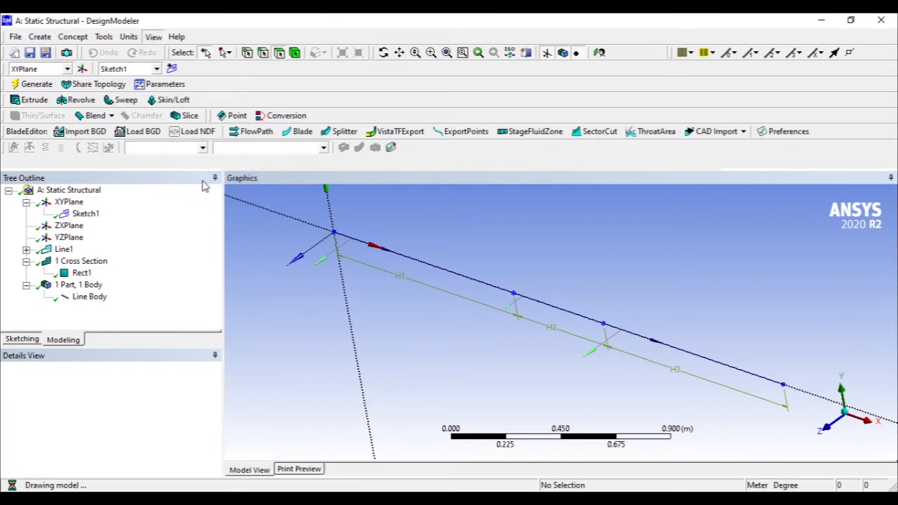
pyautogui.scroll(3, 548, 330)
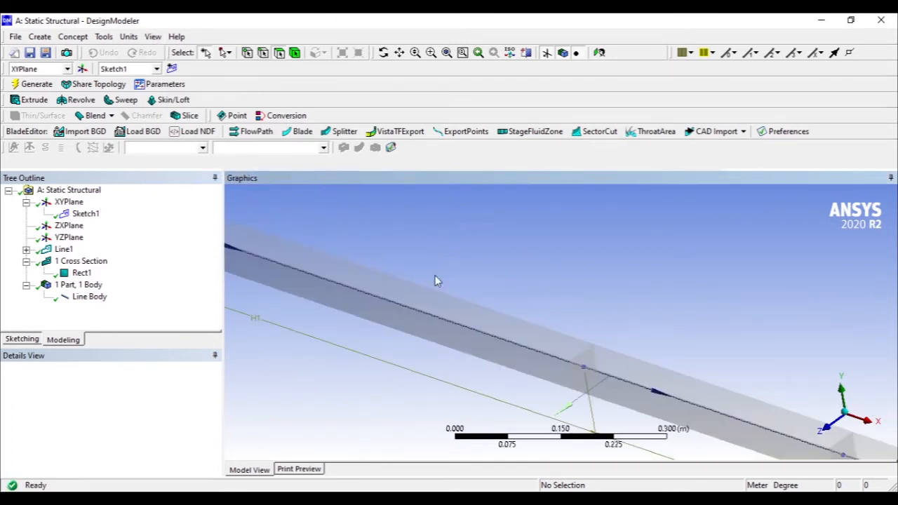
pyautogui.moveTo(431, 251); pyautogui.dragTo(491, 357, button='right')
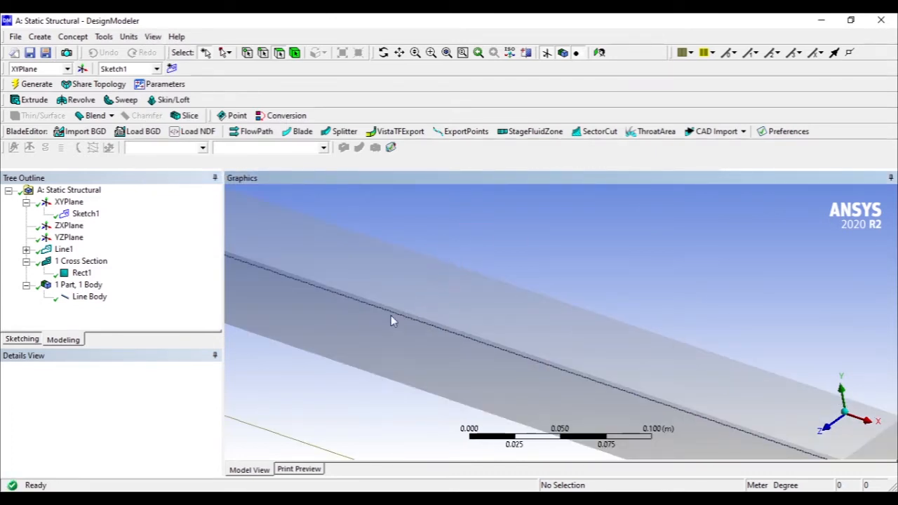
pyautogui.scroll(-5, 480, 279)
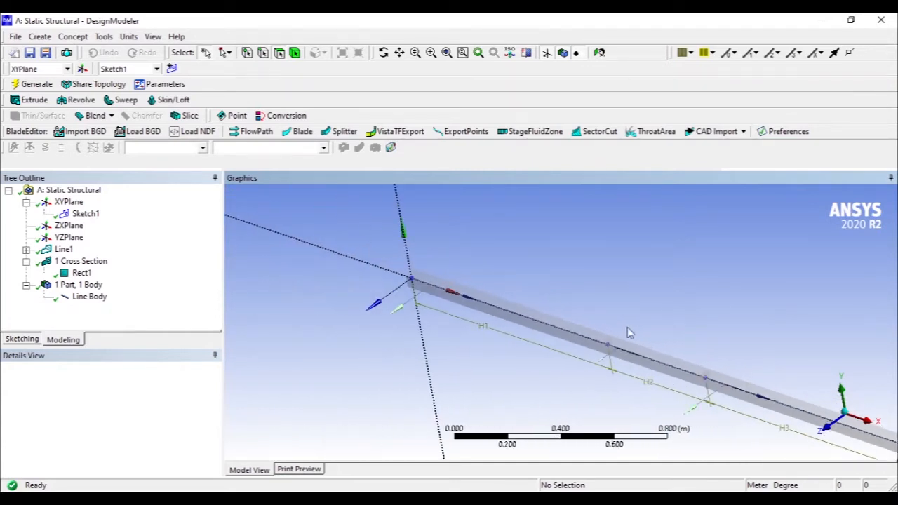
pyautogui.moveTo(557, 276); pyautogui.dragTo(635, 368, button='right')
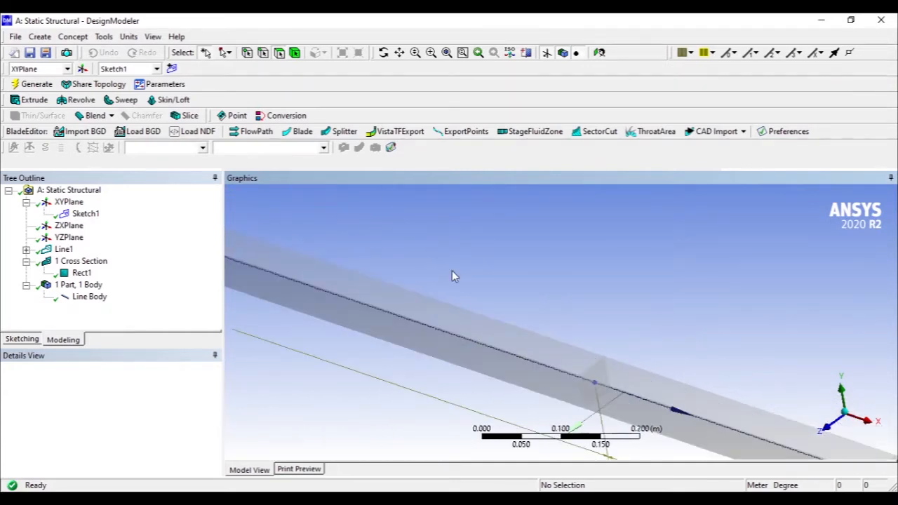
# Switch to the Workbench project and open the Model cell of the Static Structural system in Mechanical
pyautogui.scroll(-4, 453, 276)
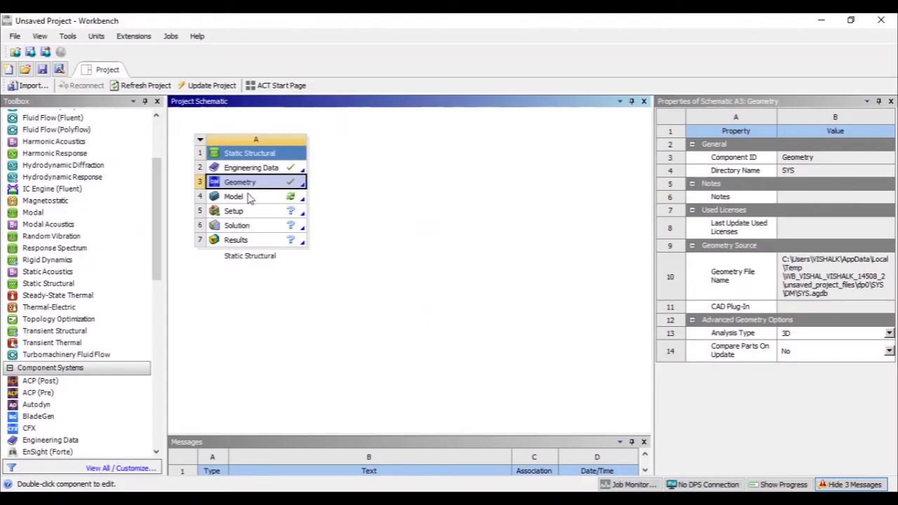
pyautogui.click(249, 198)
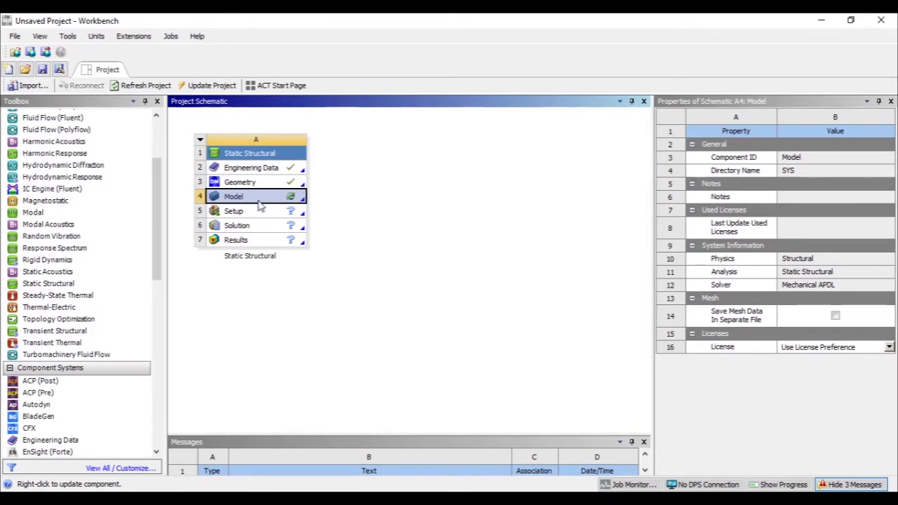
pyautogui.doubleClick(266, 200)
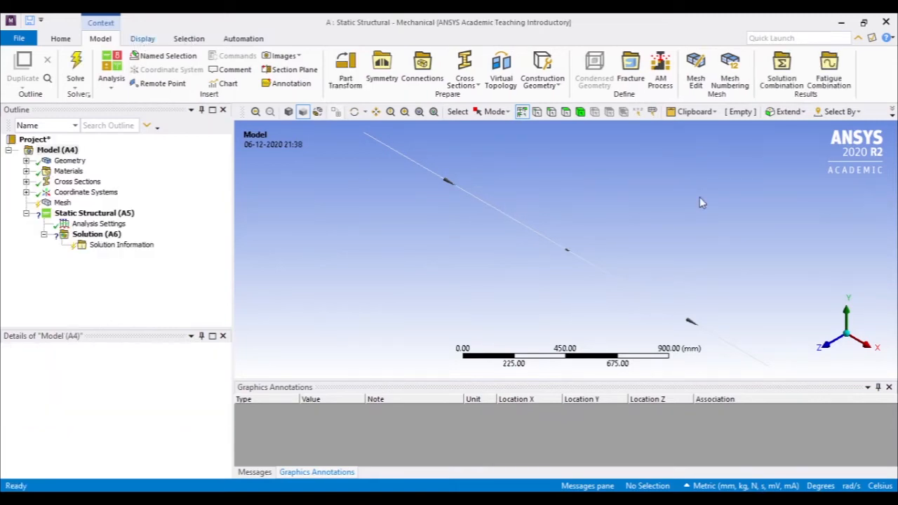
# Orient the model to face the XY plane and turn on the Cross Section display of the beam
pyautogui.moveTo(552, 194); pyautogui.dragTo(569, 181, button='right')
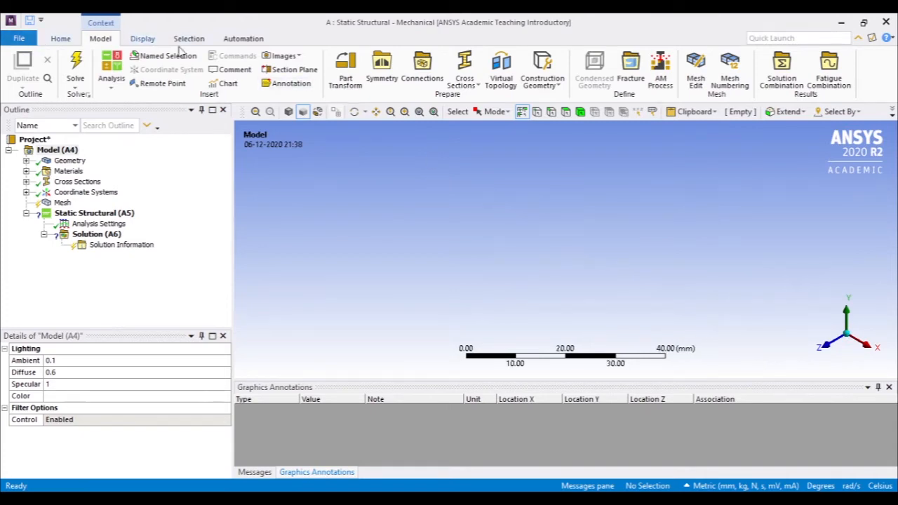
pyautogui.click(142, 39)
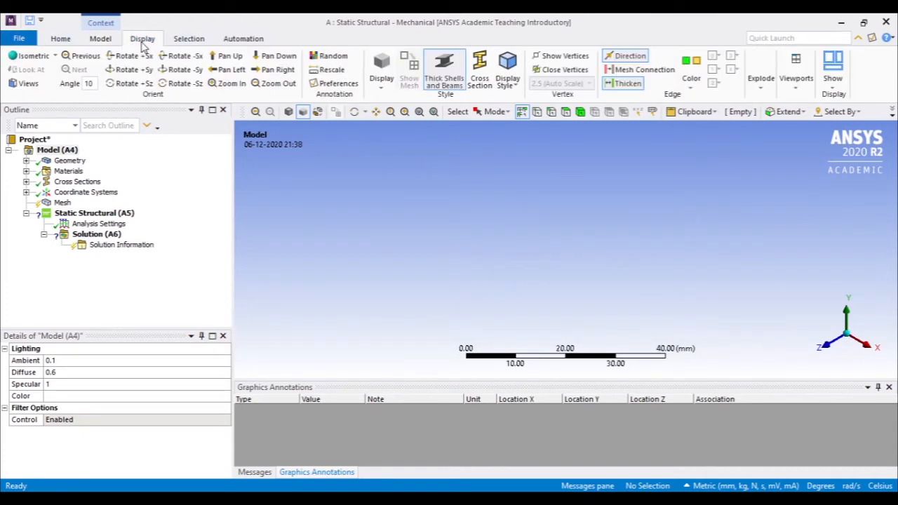
pyautogui.click(30, 57)
pyautogui.scroll(-10, 481, 276)
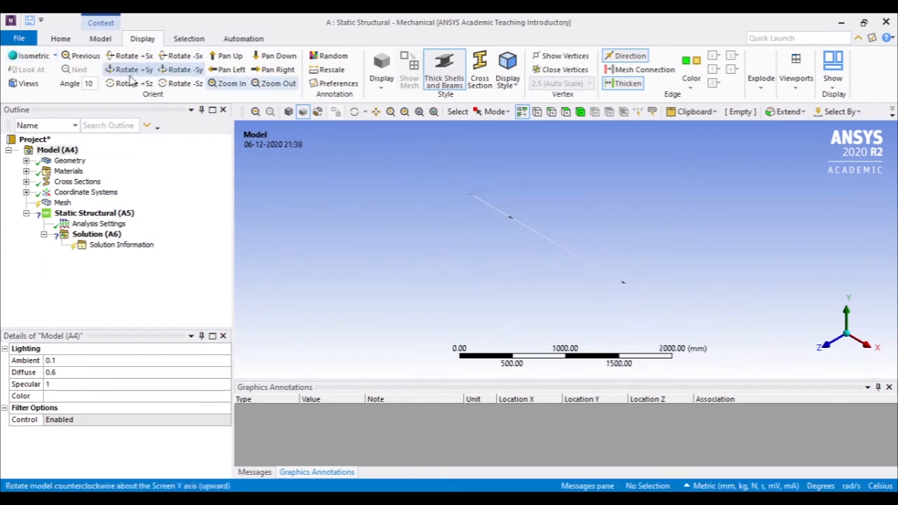
pyautogui.click(28, 83)
pyautogui.click(36, 112)
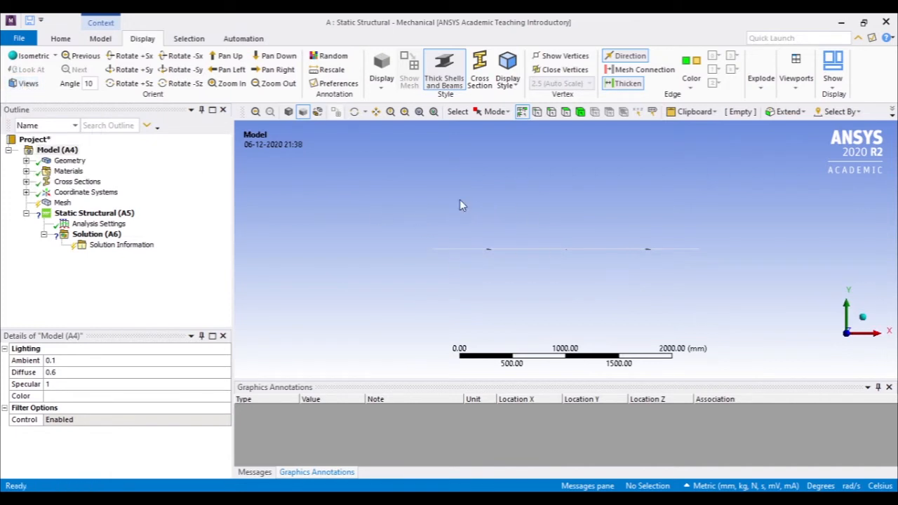
pyautogui.click(480, 77)
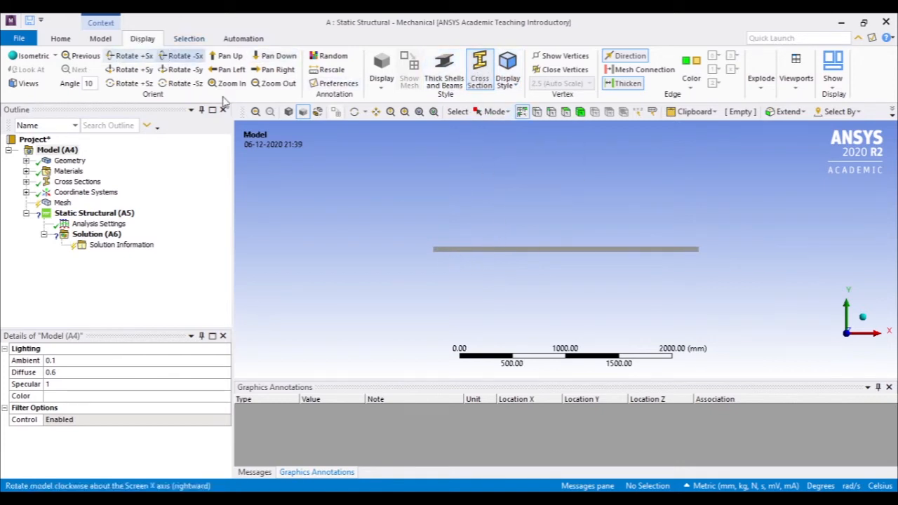
pyautogui.scroll(-2, 468, 242)
pyautogui.scroll(5, 468, 242)
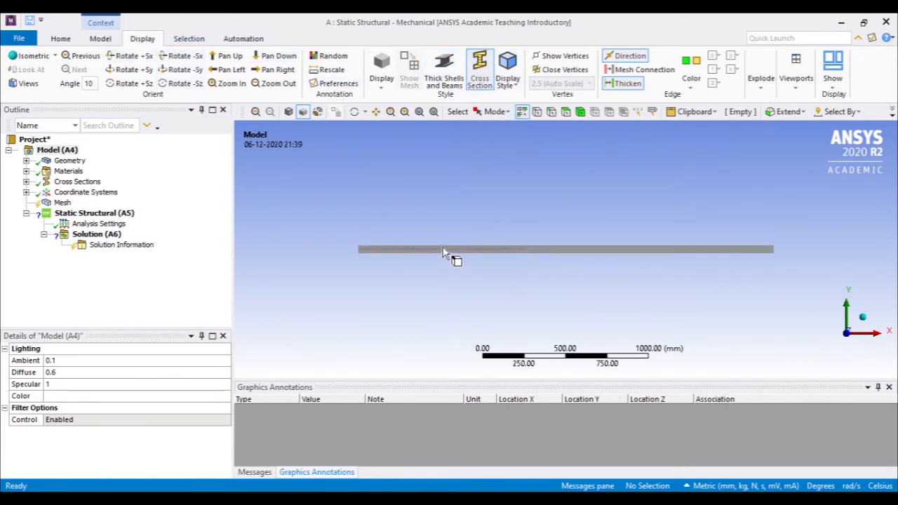
pyautogui.click(62, 202)
pyautogui.rightClick(56, 205)
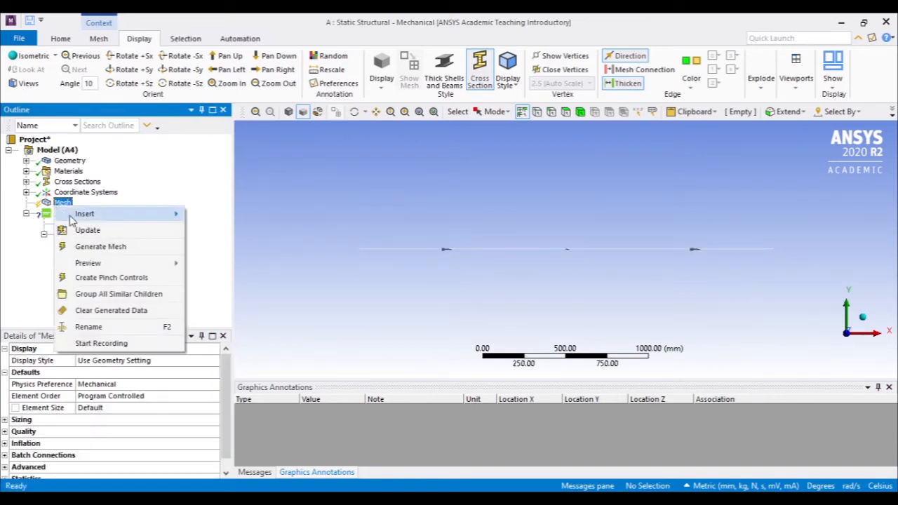
pyautogui.click(44, 212)
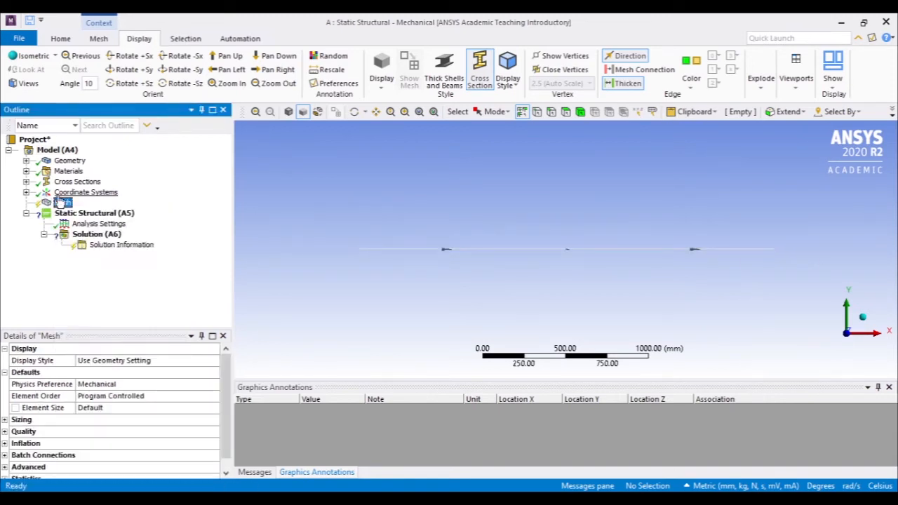
pyautogui.rightClick(61, 203)
pyautogui.moveTo(93, 217)
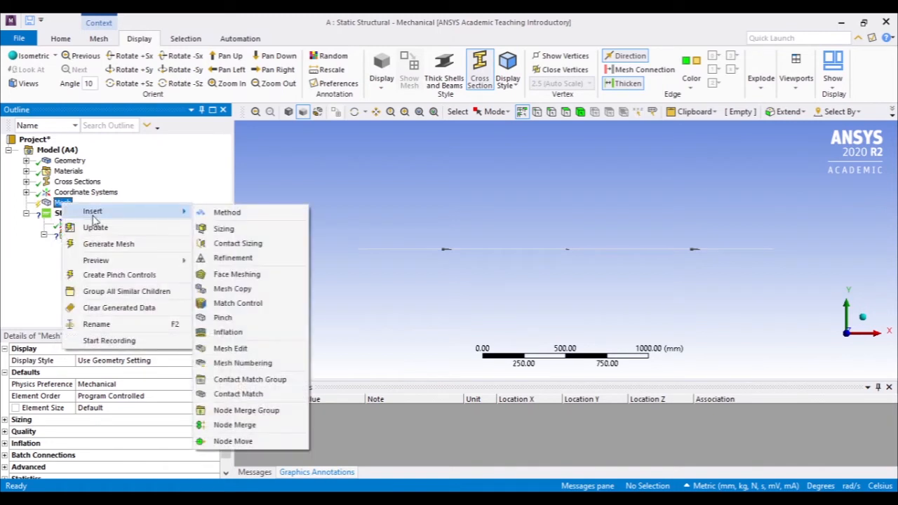
pyautogui.click(50, 208)
pyautogui.rightClick(53, 202)
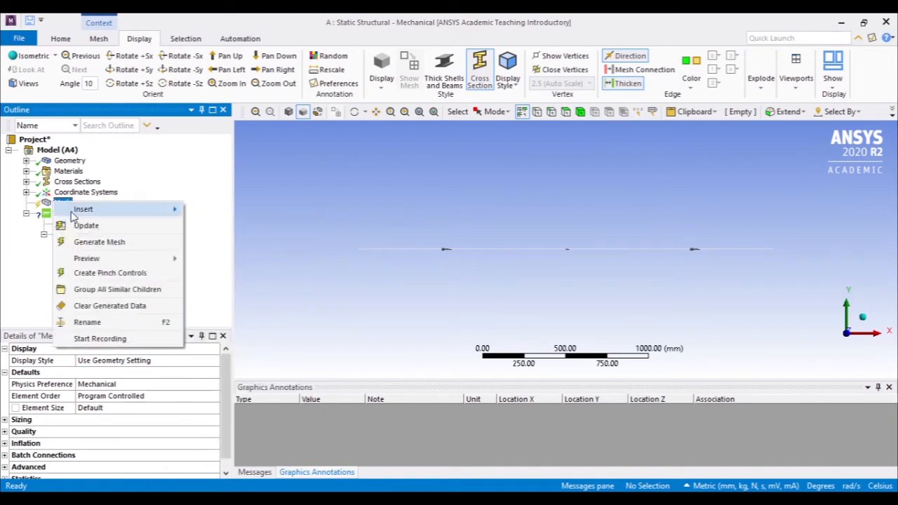
pyautogui.click(43, 207)
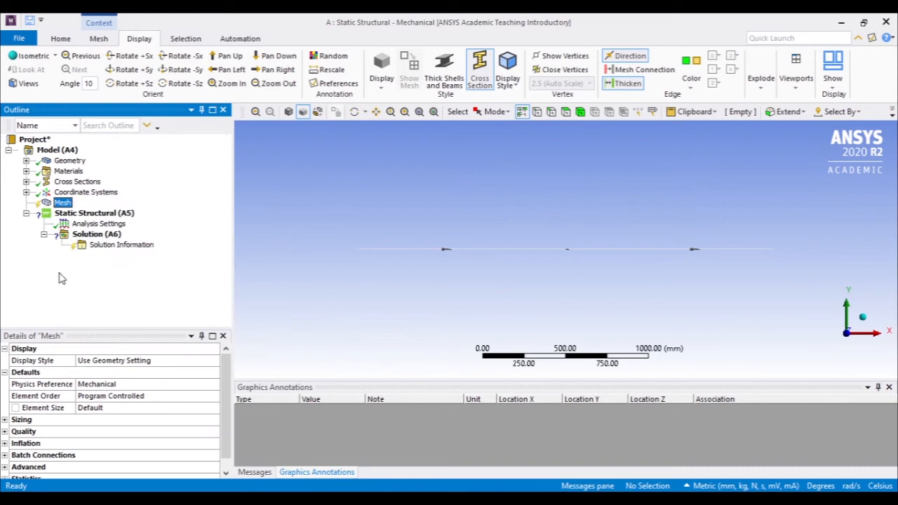
# Set the mesh element size to 5 mm
pyautogui.click(117, 407)
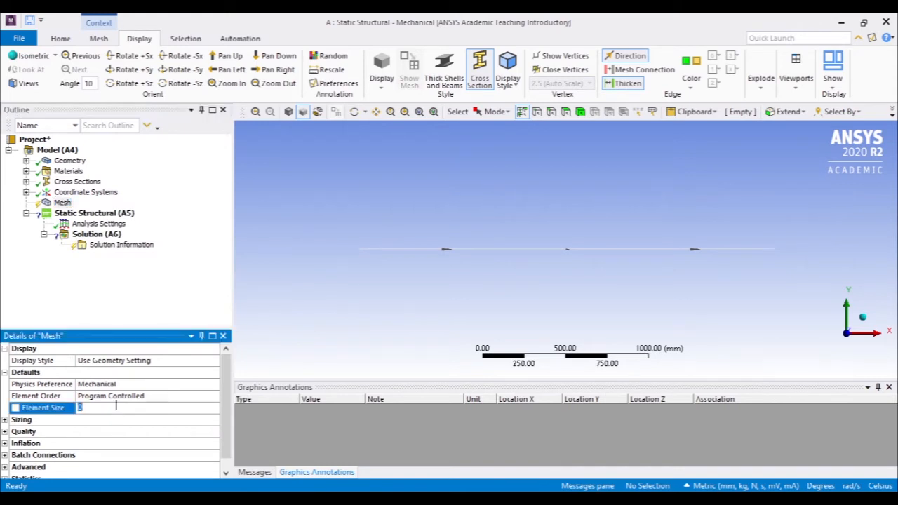
pyautogui.click(62, 202)
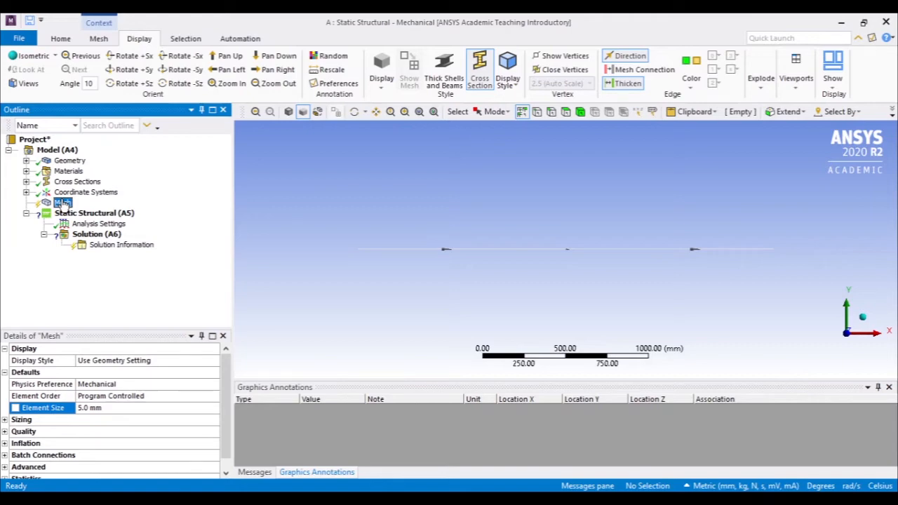
pyautogui.click(119, 409)
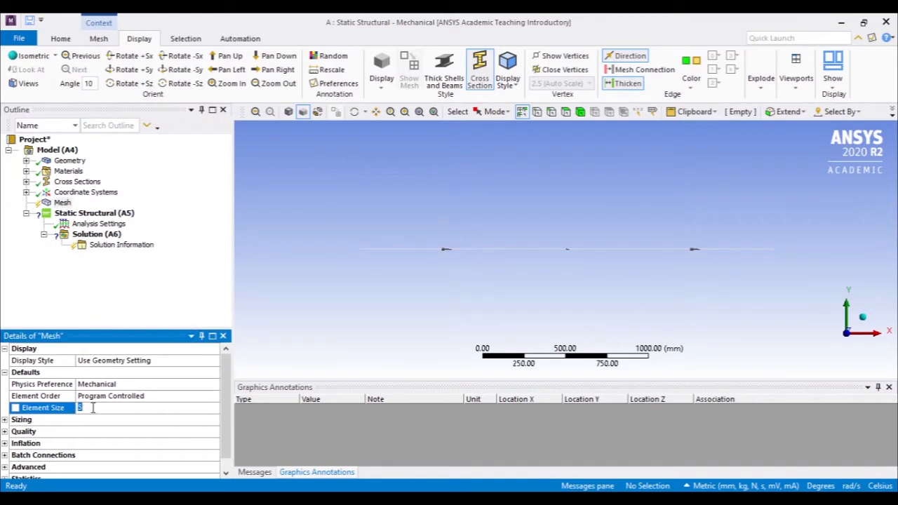
pyautogui.click(62, 202)
# Generate the mesh and inspect the elements along the beam up close
pyautogui.rightClick(64, 202)
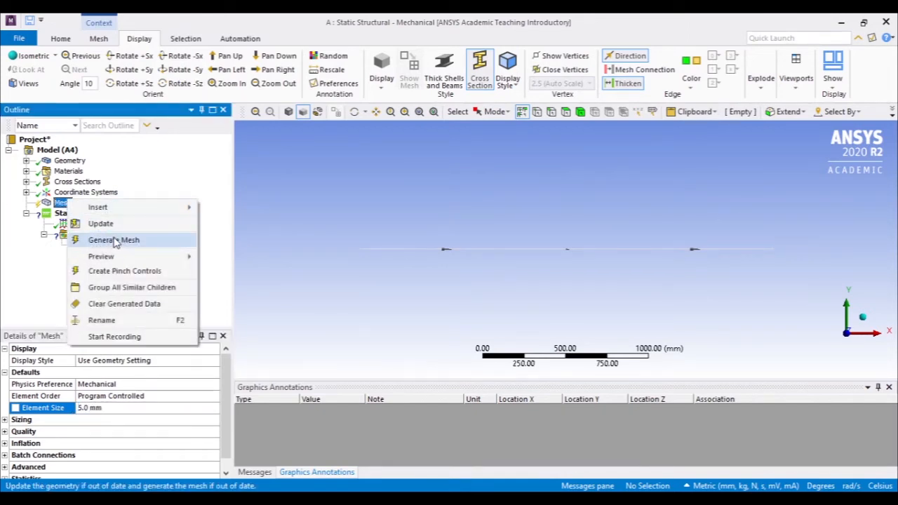
pyautogui.click(111, 240)
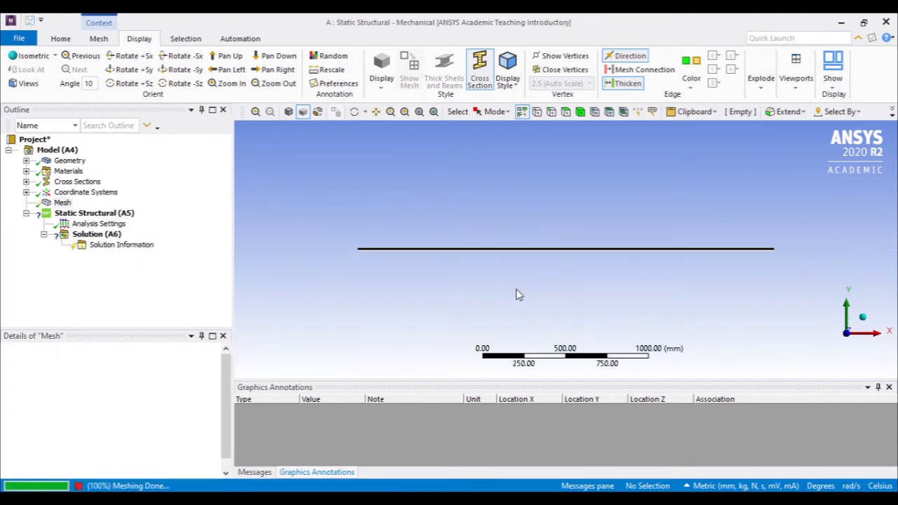
pyautogui.scroll(10, 421, 251)
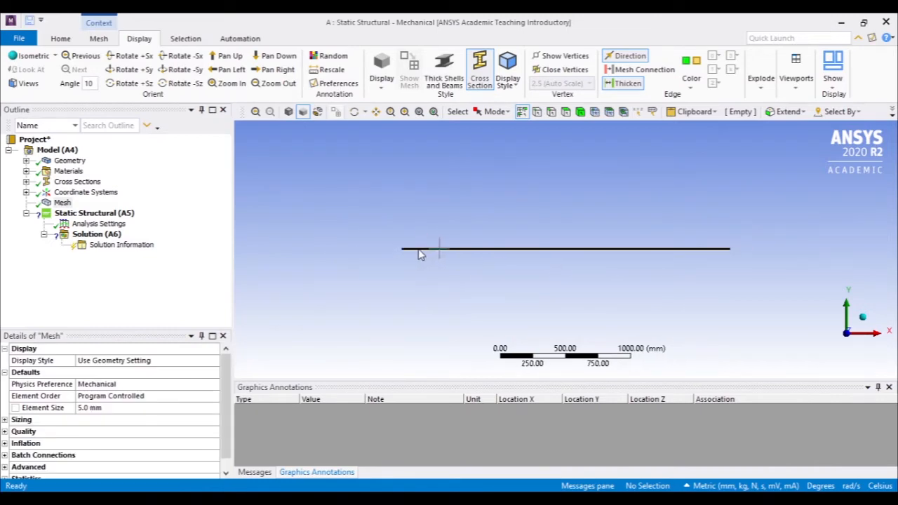
pyautogui.scroll(-8, 421, 252)
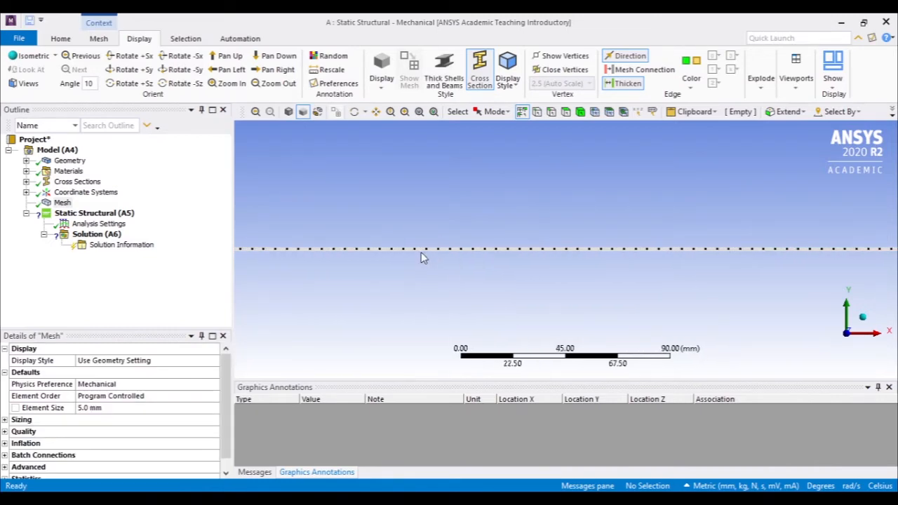
pyautogui.scroll(-2, 517, 246)
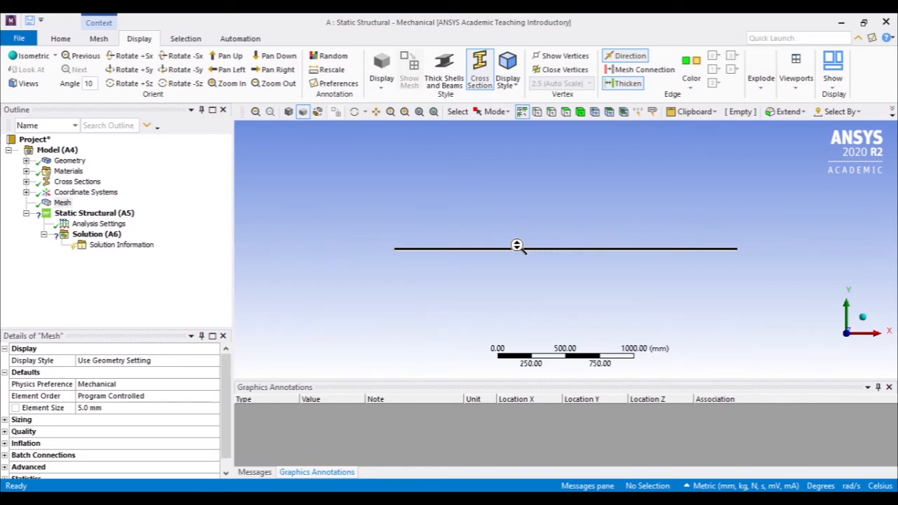
# Select the Static Structural environment, check the beam's loading and supports in the reference PDF, and return to Mechanical
pyautogui.click(77, 213)
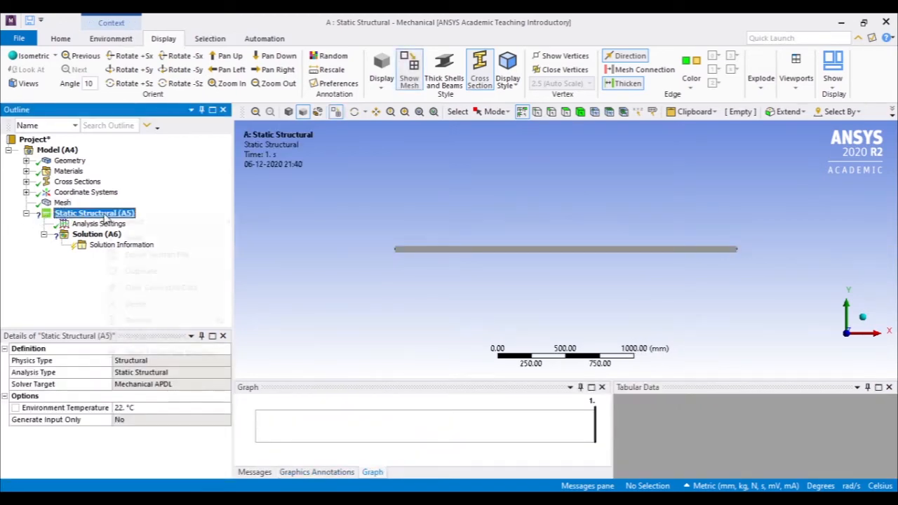
pyautogui.rightClick(104, 215)
pyautogui.moveTo(140, 226)
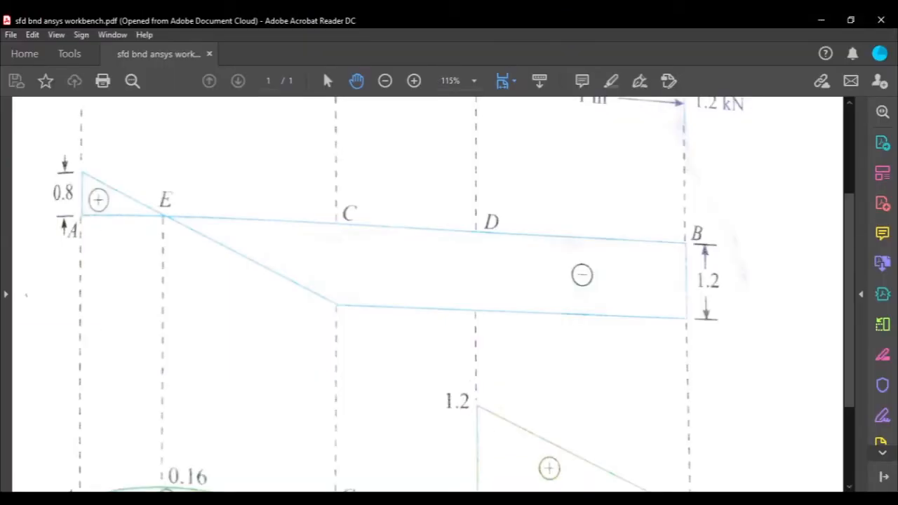
pyautogui.scroll(3, 337, 241)
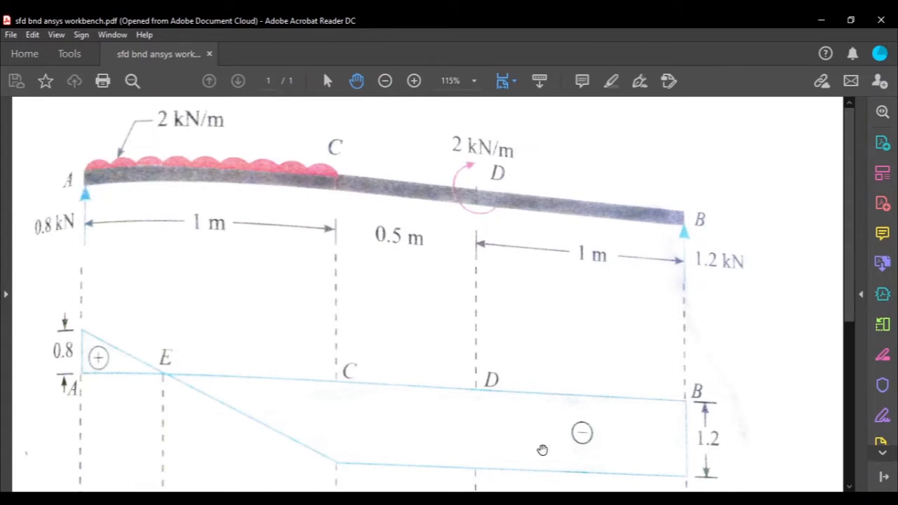
pyautogui.click(449, 499)
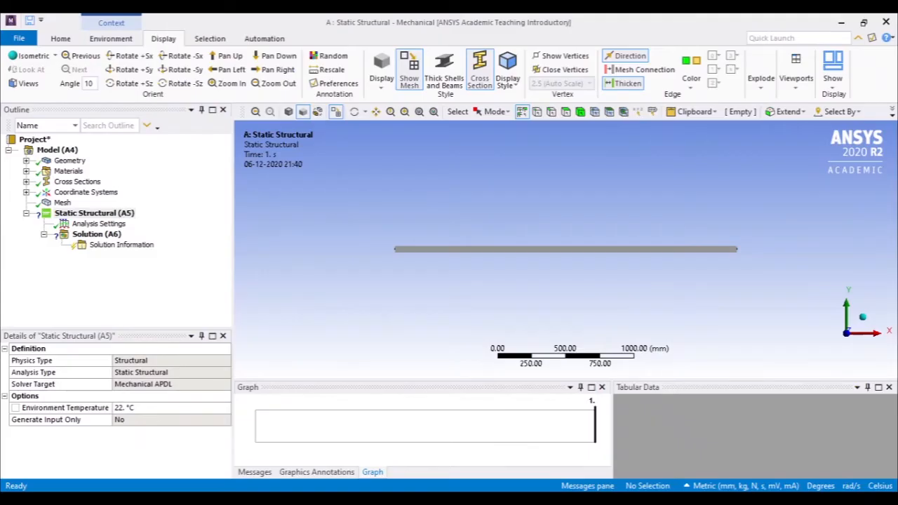
# Pick the beam's two end vertices, first without a filter and again with the selection restricted to vertices
pyautogui.click(395, 249)
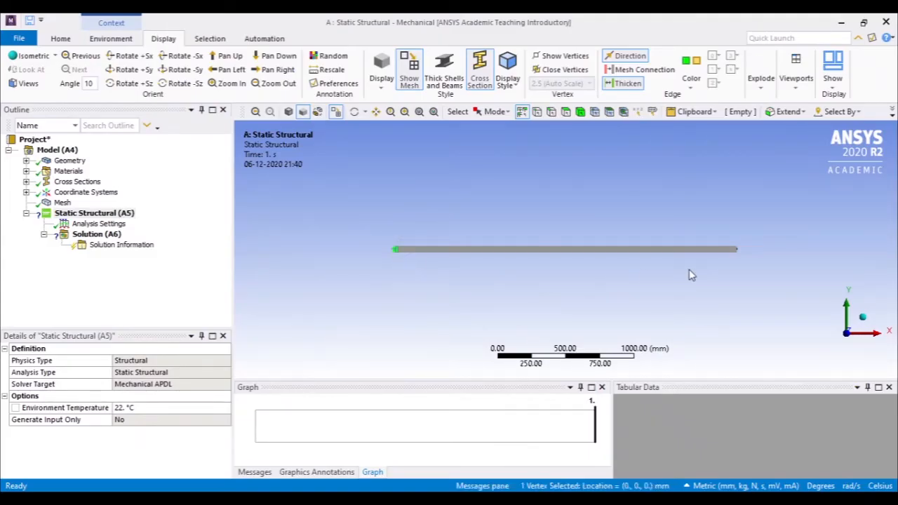
pyautogui.click(736, 249)
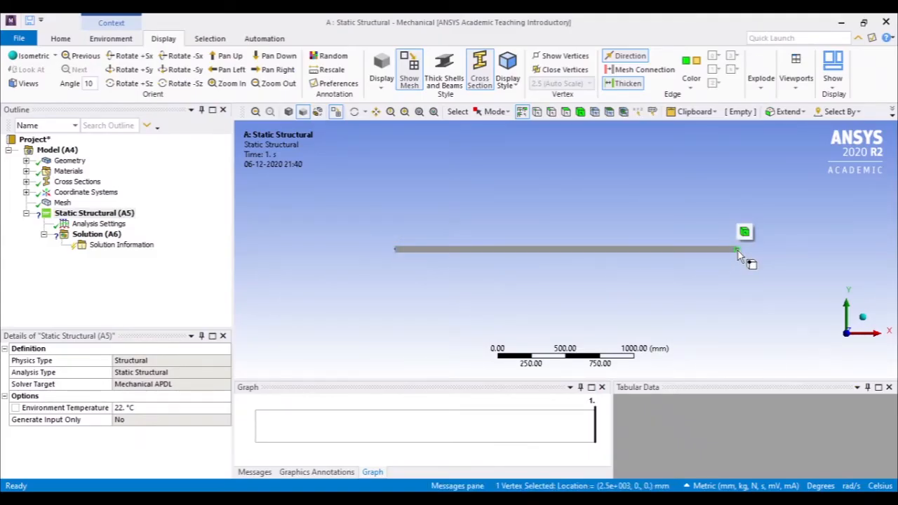
pyautogui.click(537, 112)
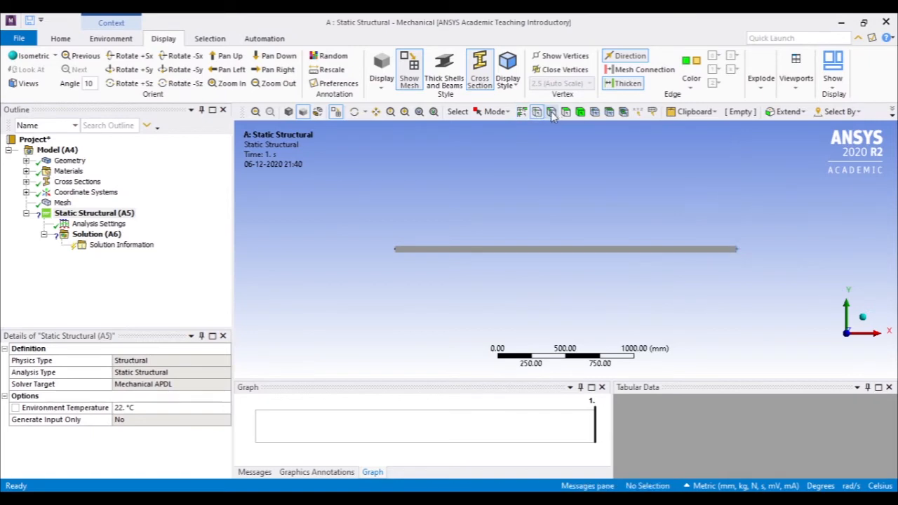
pyautogui.click(736, 249)
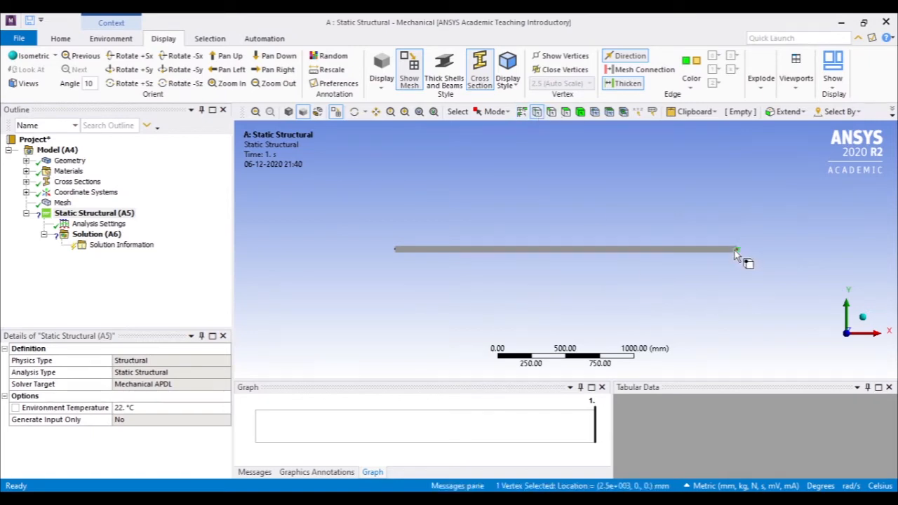
pyautogui.click(397, 251)
pyautogui.click(493, 249)
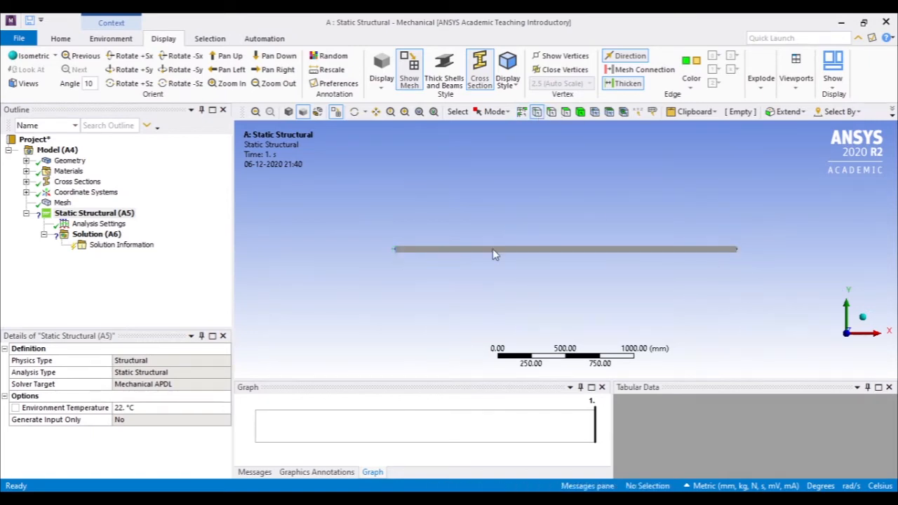
# Restrict the selection to edges, pick individual beam segments to check them, and change the filter to faces
pyautogui.click(552, 113)
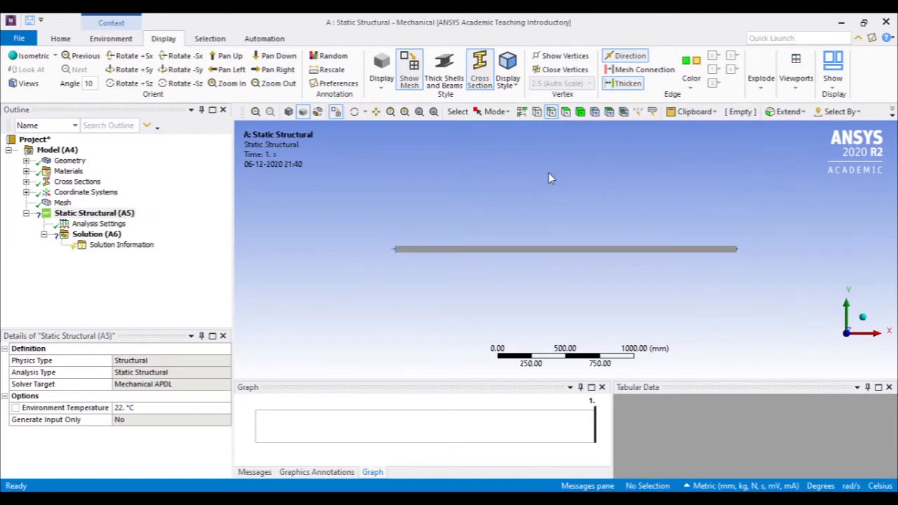
pyautogui.click(551, 255)
pyautogui.click(501, 256)
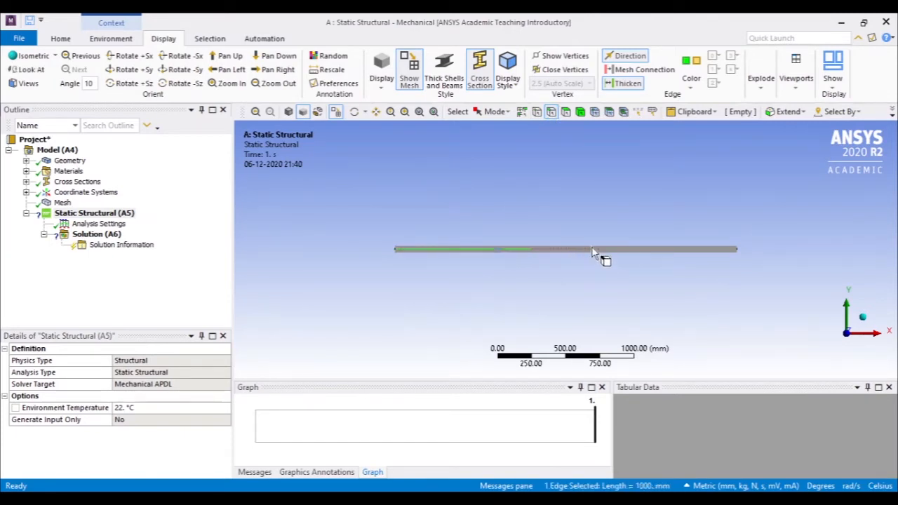
pyautogui.click(733, 251)
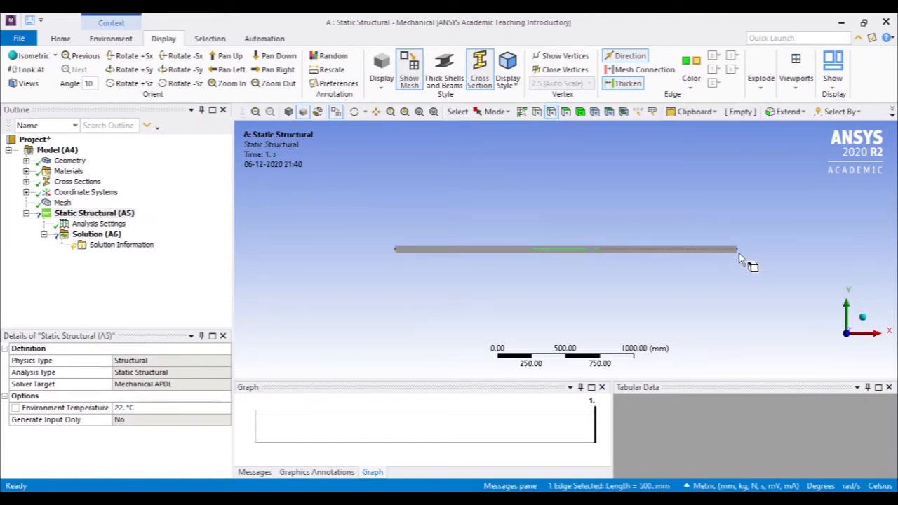
pyautogui.click(566, 113)
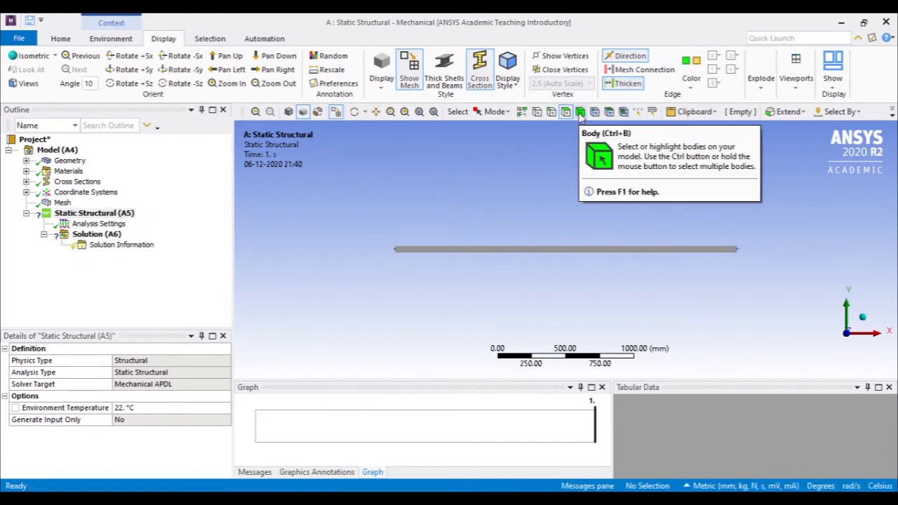
# Pick the whole beam with the selection restricted to bodies, and set the selection filter back to vertices
pyautogui.click(579, 114)
pyautogui.click(562, 252)
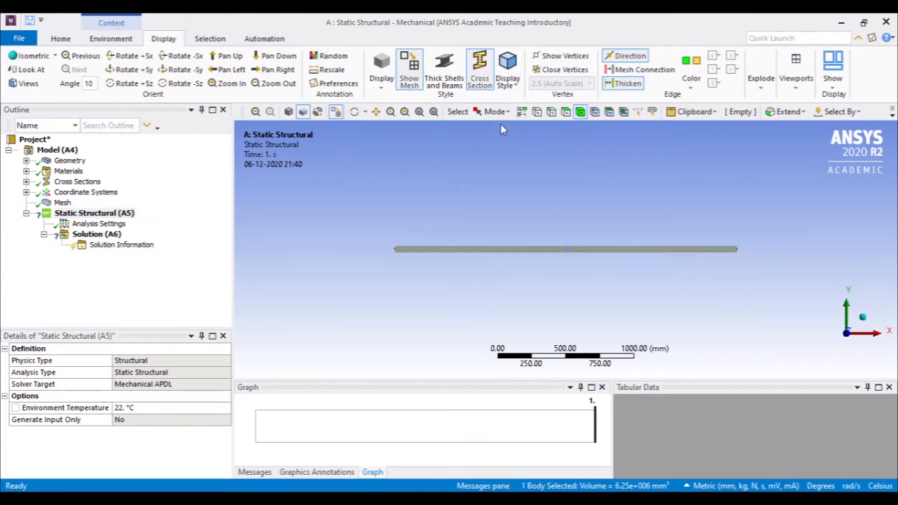
pyautogui.click(536, 114)
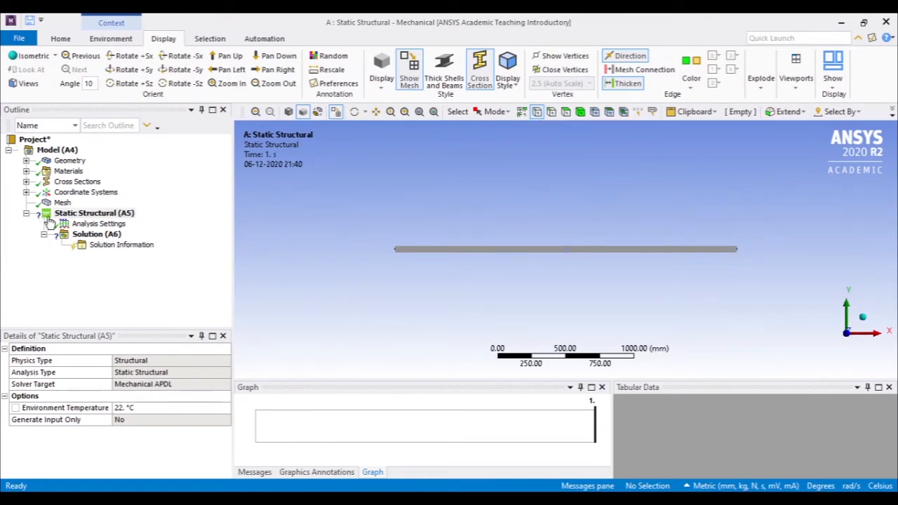
# Add a Simply Supported condition to the Static Structural environment and scope it to both end vertices of the beam
pyautogui.click(87, 214)
pyautogui.rightClick(87, 216)
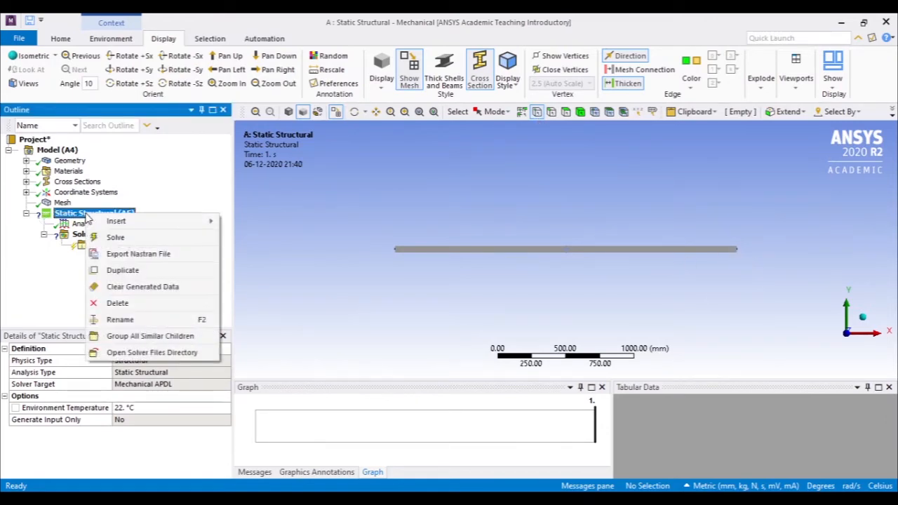
pyautogui.moveTo(123, 223)
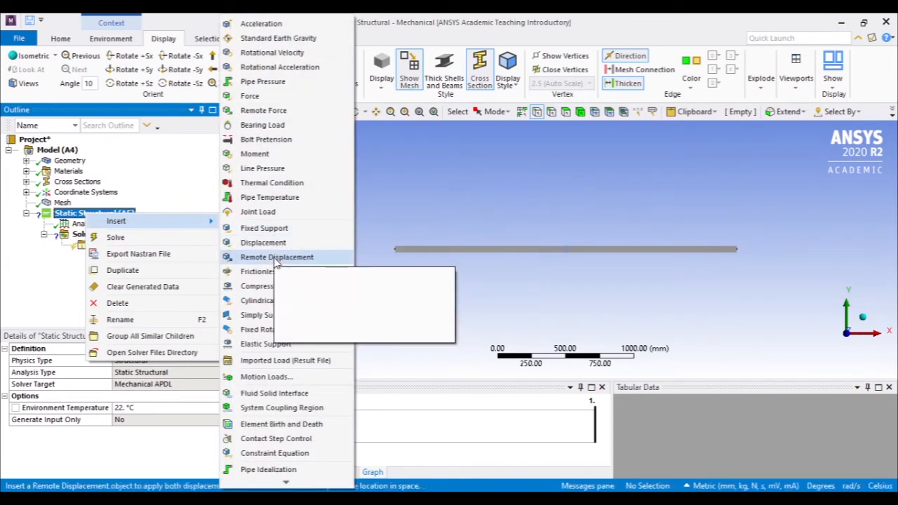
pyautogui.click(295, 319)
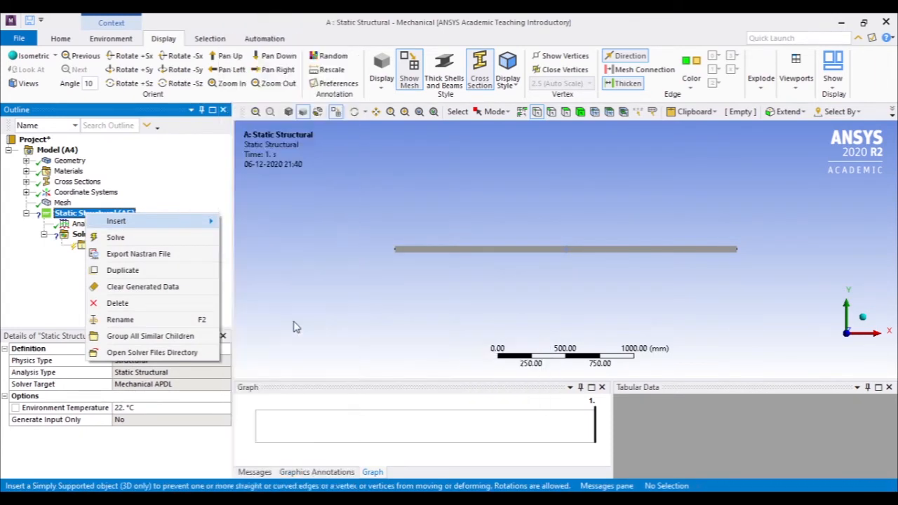
pyautogui.click(395, 249)
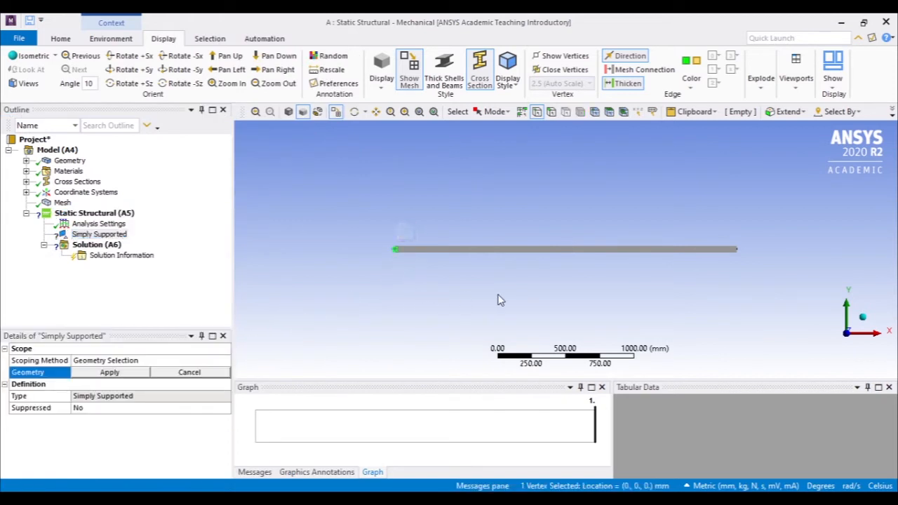
pyautogui.keyDown('ctrl'); pyautogui.click(736, 259); pyautogui.keyUp('ctrl')
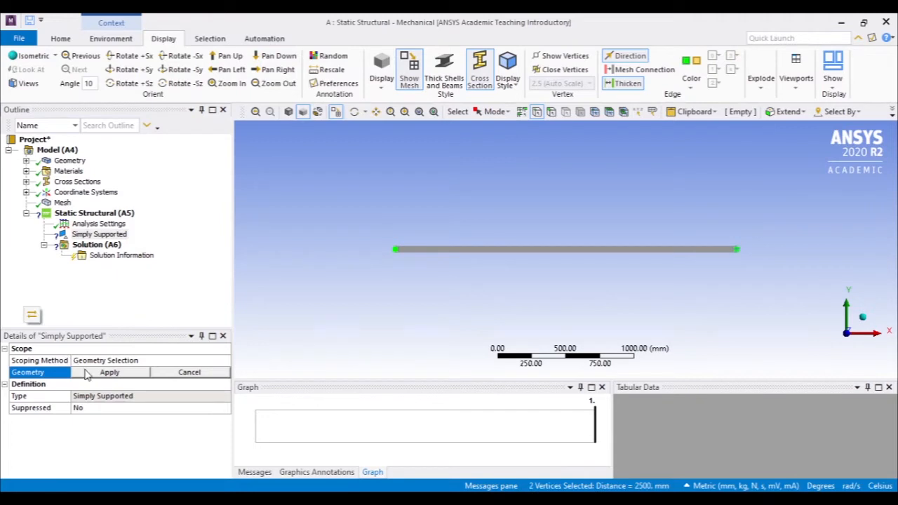
pyautogui.click(87, 372)
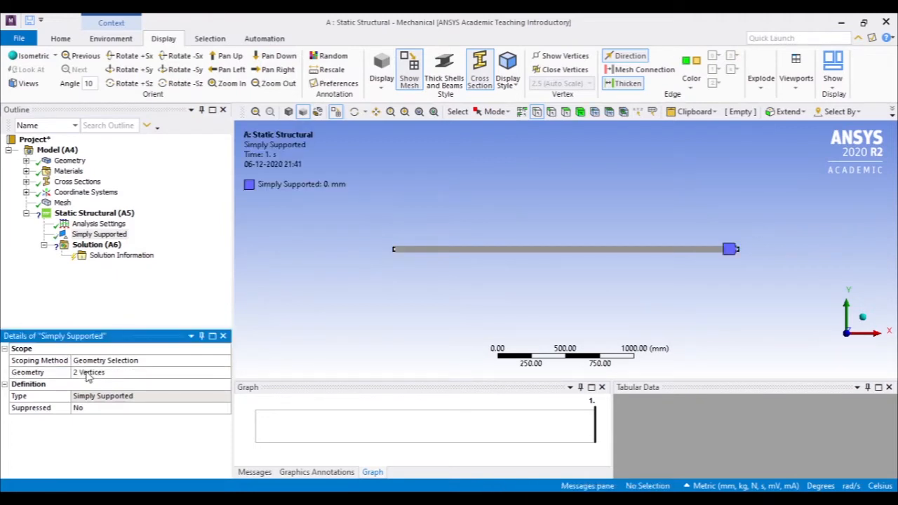
# Rescope the Simply Supported condition to only the vertex at the beam's right end
pyautogui.rightClick(95, 234)
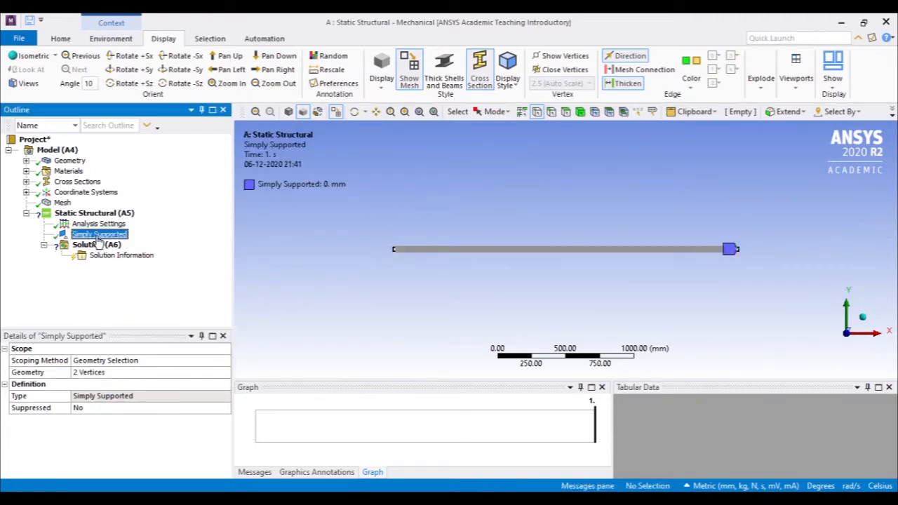
pyautogui.click(67, 319)
pyautogui.click(101, 375)
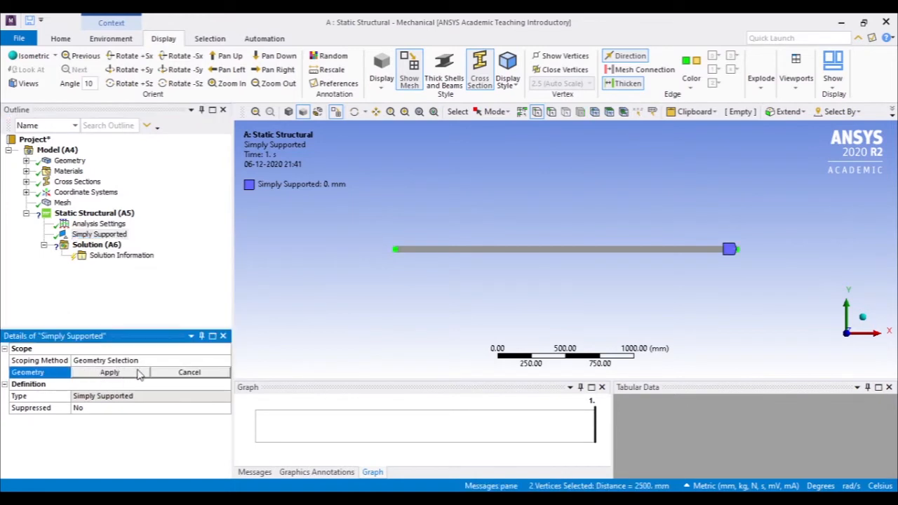
pyautogui.click(738, 256)
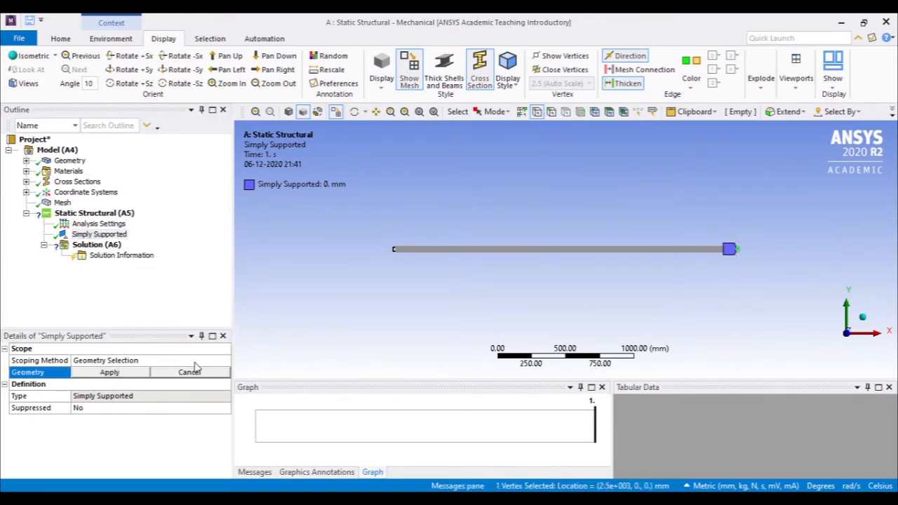
pyautogui.click(111, 372)
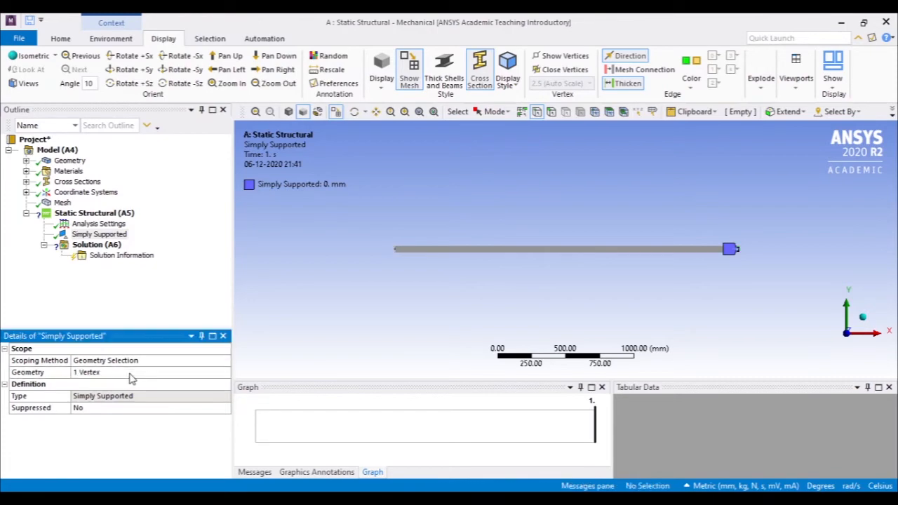
# Add a second Simply Supported condition on the vertex at the beam's left end
pyautogui.rightClick(89, 213)
pyautogui.moveTo(116, 225)
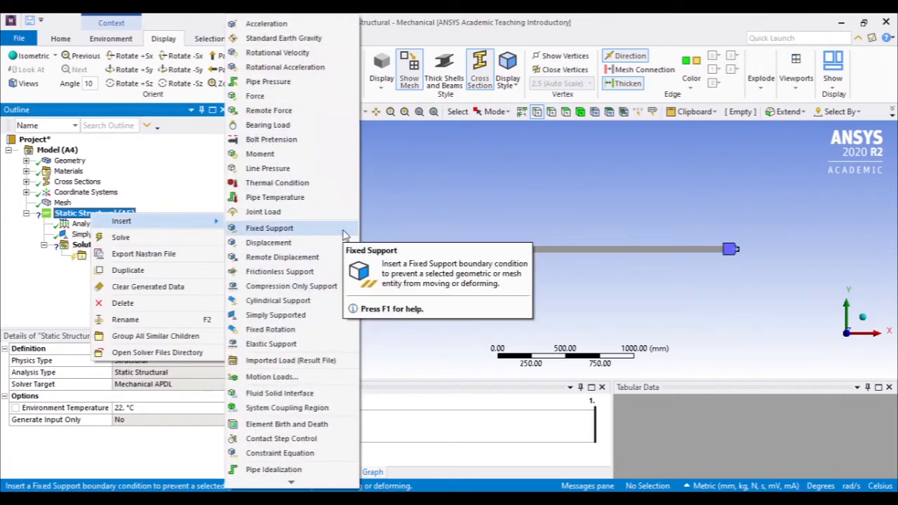
pyautogui.click(298, 317)
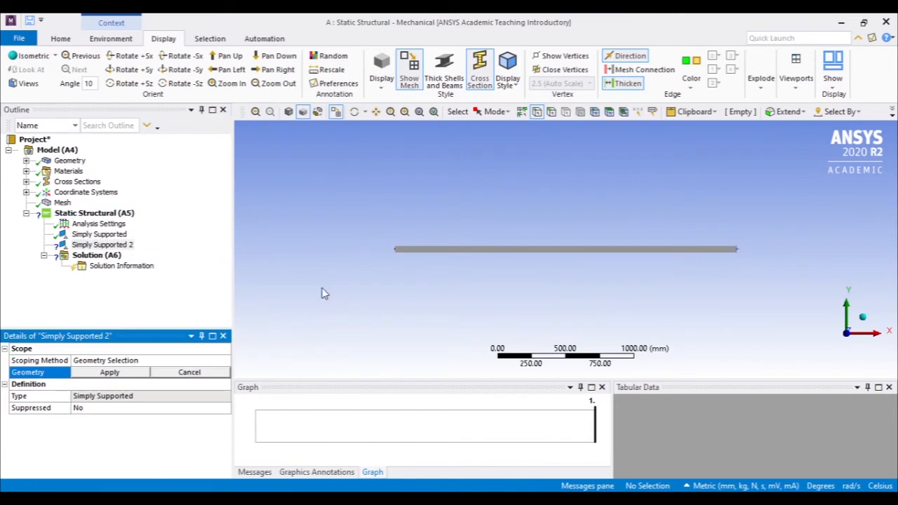
pyautogui.click(396, 257)
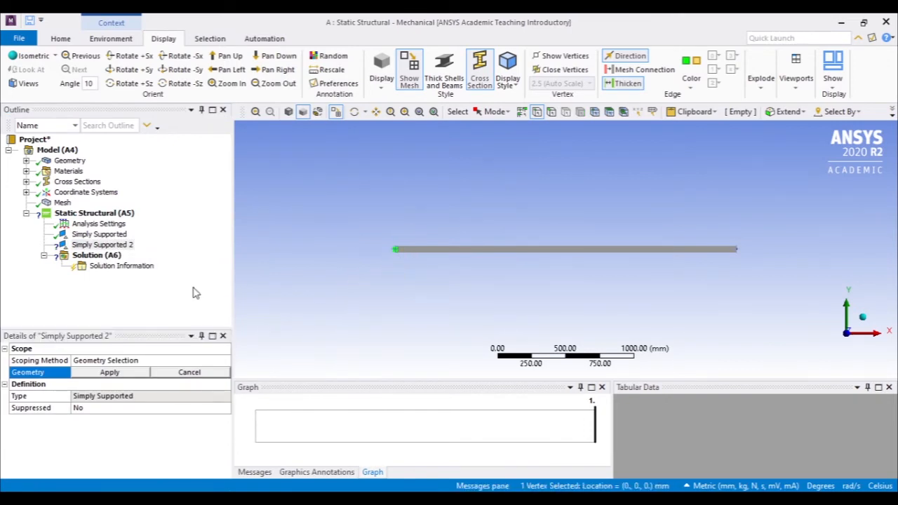
pyautogui.click(132, 372)
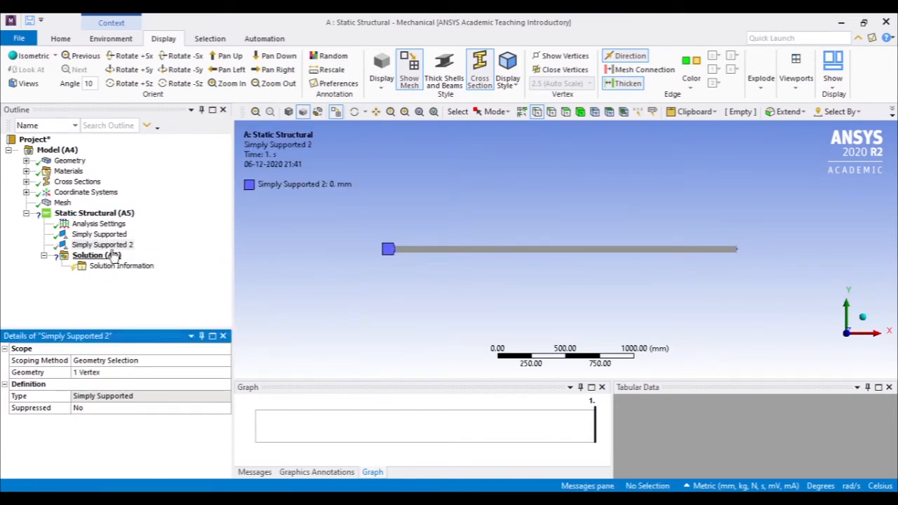
# Check the placement of both simple supports on the beam and try to solve the analysis with only the supports defined
pyautogui.rightClick(99, 214)
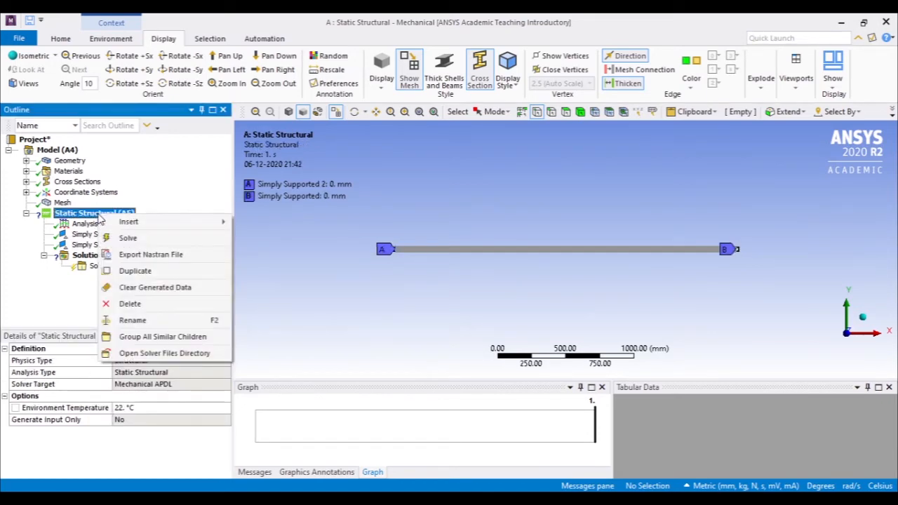
pyautogui.click(88, 234)
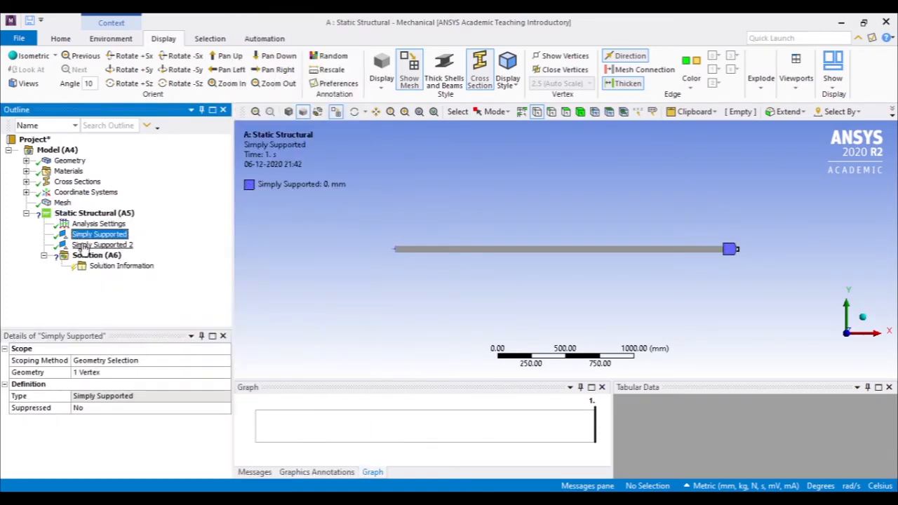
pyautogui.click(83, 246)
pyautogui.rightClick(90, 215)
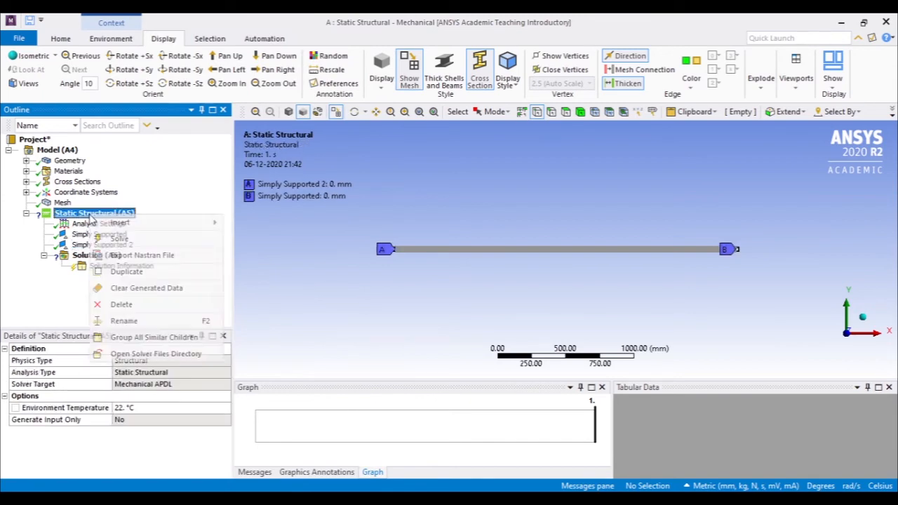
pyautogui.moveTo(175, 230)
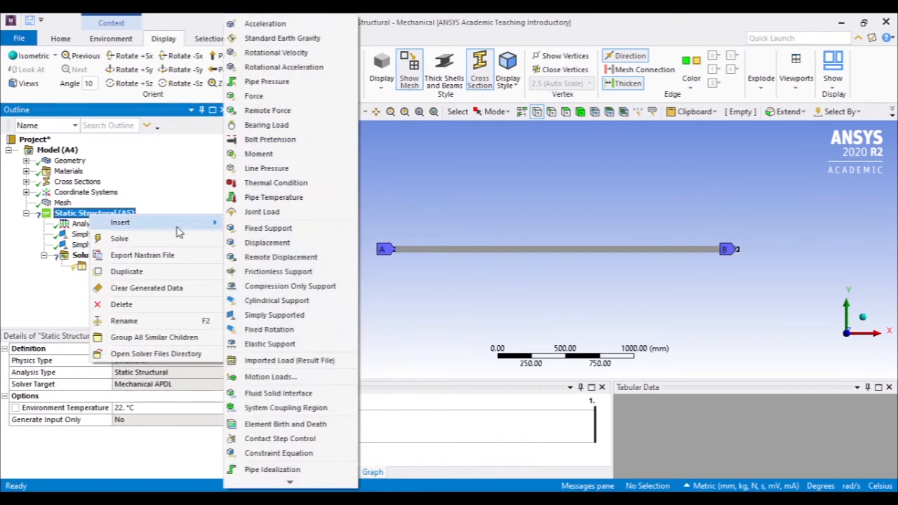
pyautogui.click(80, 256)
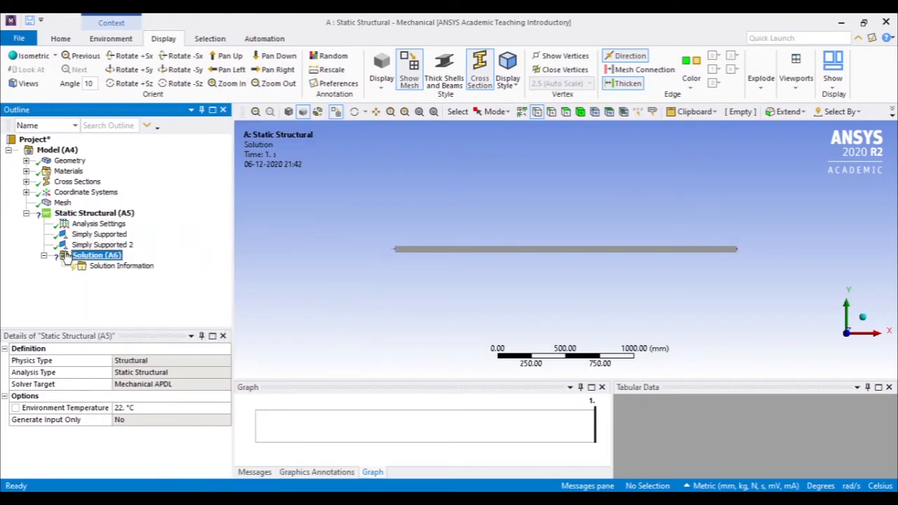
pyautogui.click(110, 275)
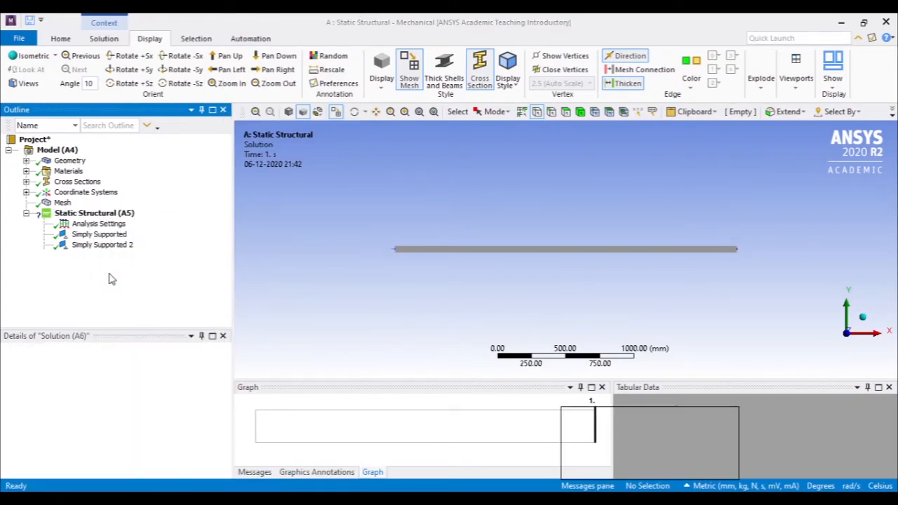
# Review the two Simply Supported conditions again, individually and together in the Static Structural environment
pyautogui.click(95, 213)
pyautogui.rightClick(101, 218)
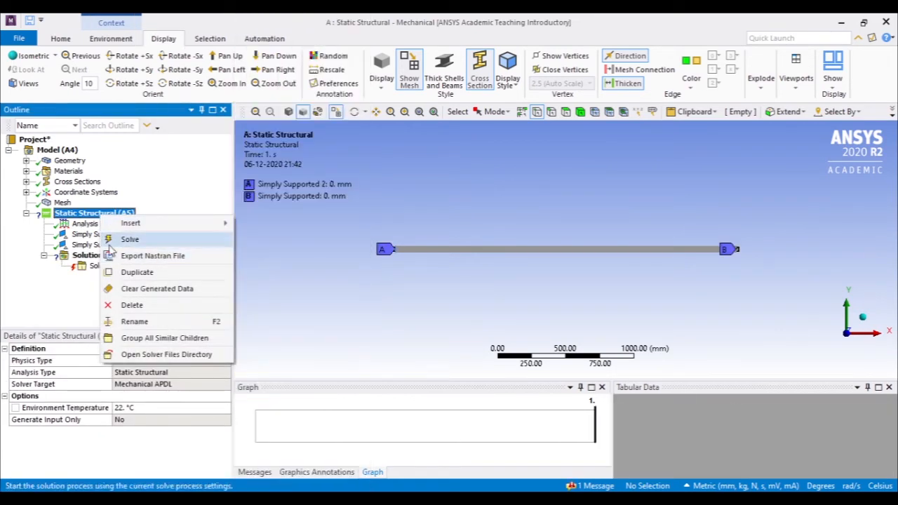
pyautogui.click(89, 247)
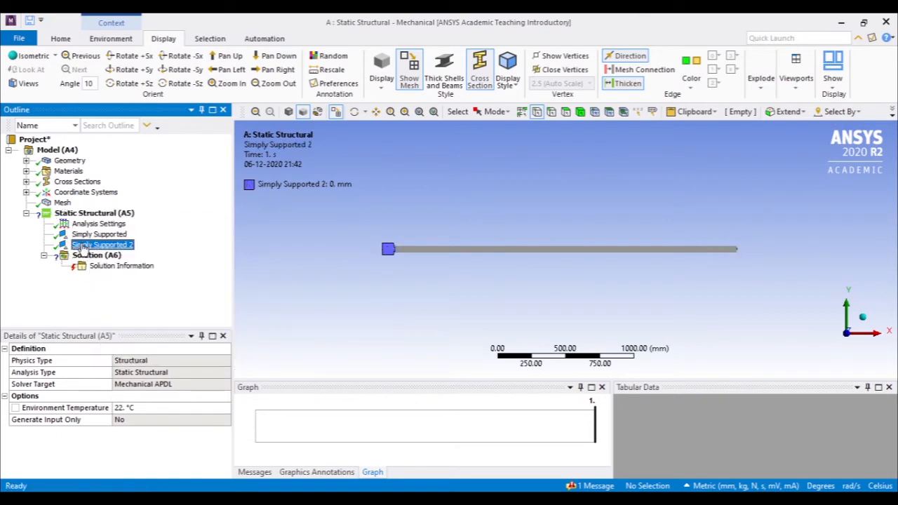
pyautogui.click(84, 236)
pyautogui.click(83, 246)
pyautogui.click(86, 214)
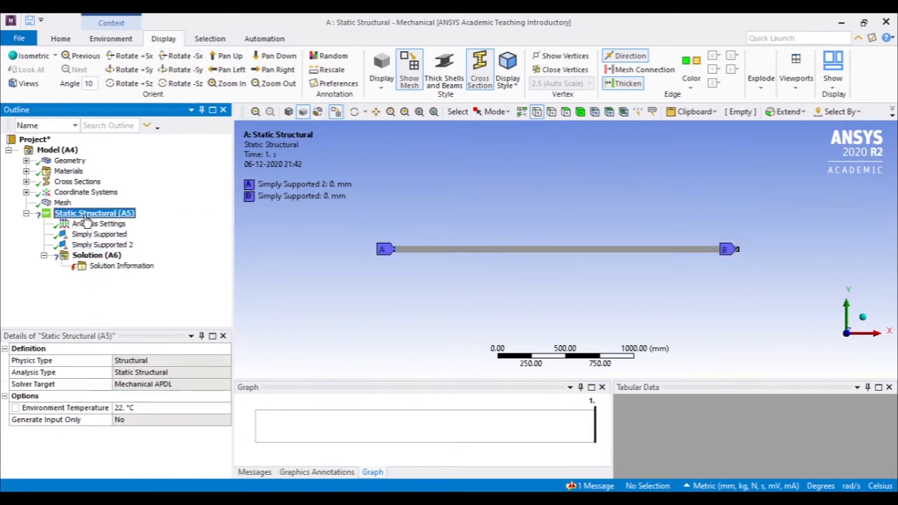
# Add a Line Pressure load scoped to the beam's first 1000 mm edge, starting at the left end
pyautogui.rightClick(85, 215)
pyautogui.moveTo(117, 225)
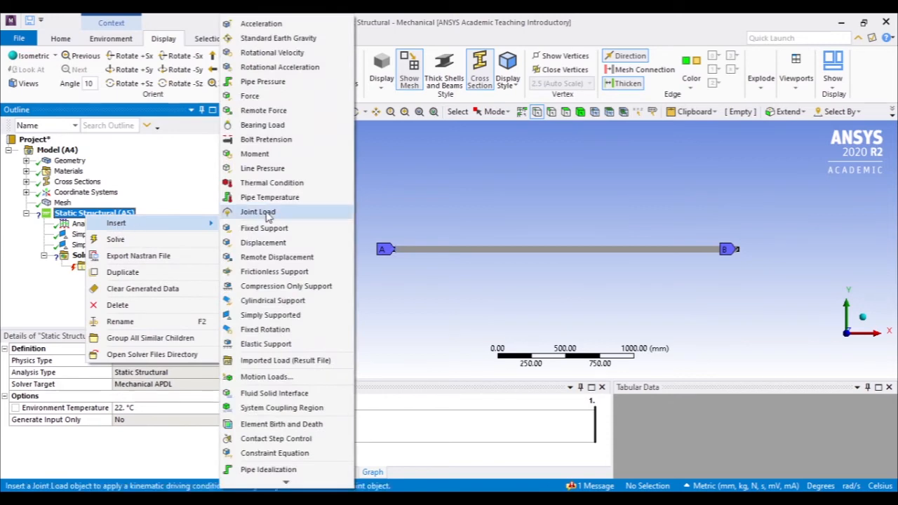
pyautogui.click(277, 172)
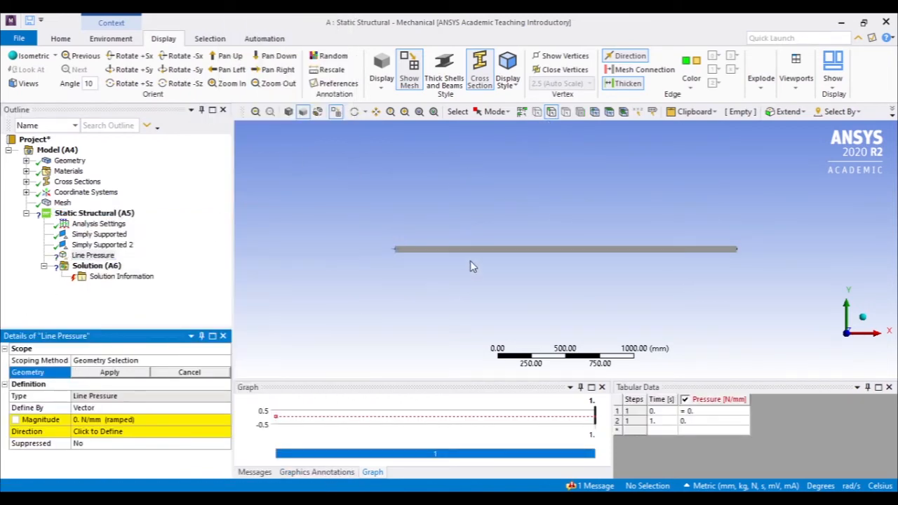
pyautogui.click(423, 249)
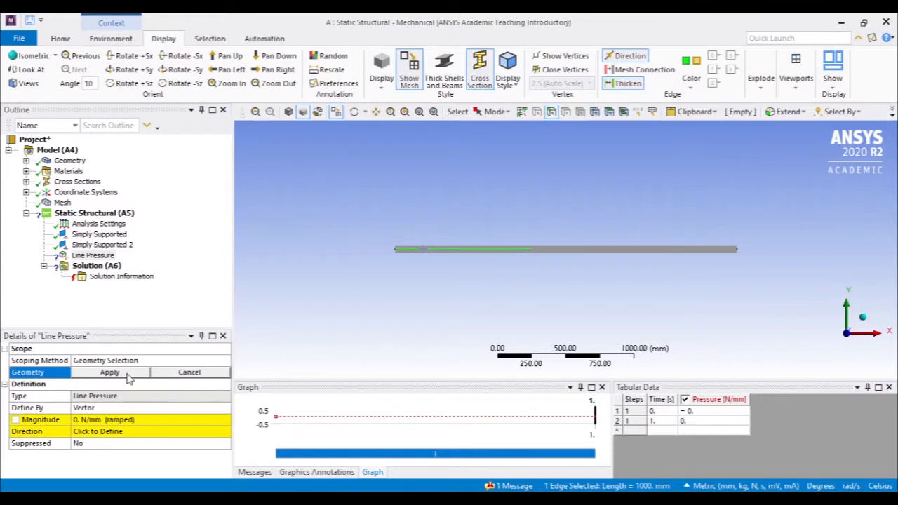
pyautogui.click(109, 372)
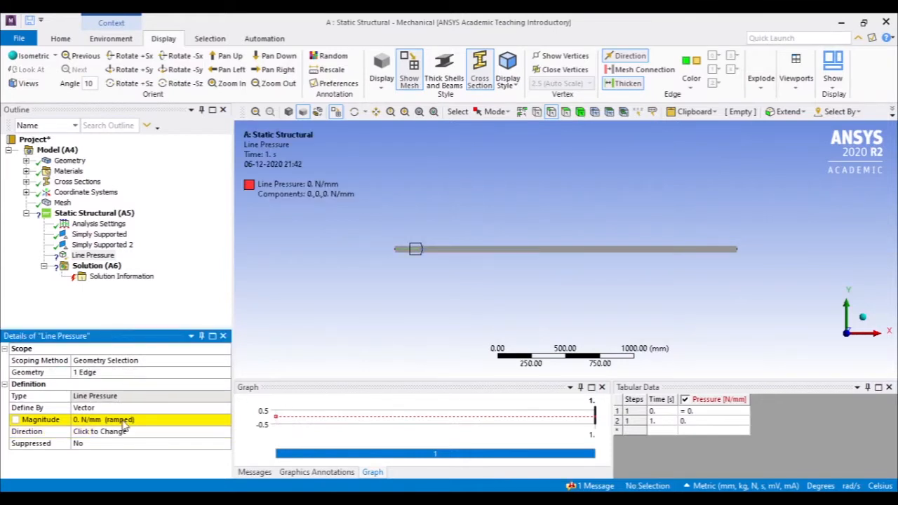
# Define the Line Pressure by components in the Global Coordinate System
pyautogui.click(123, 419)
pyautogui.click(207, 408)
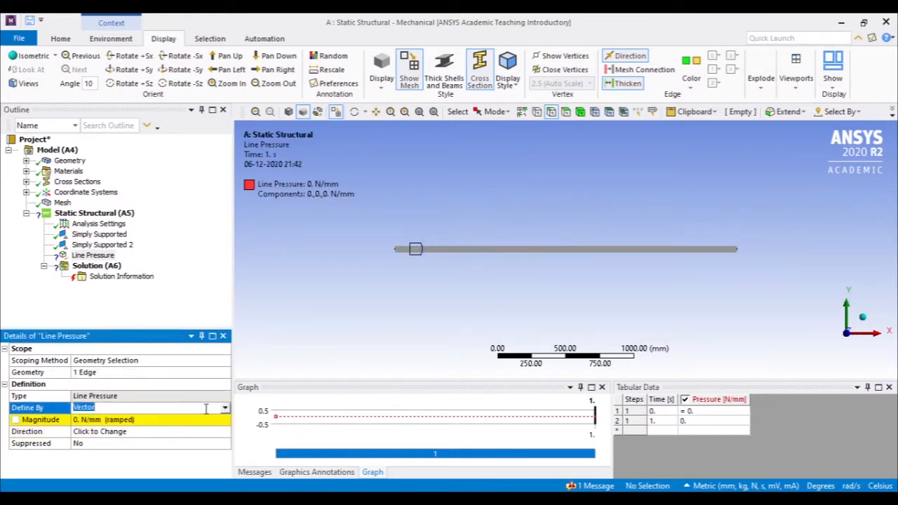
pyautogui.click(223, 409)
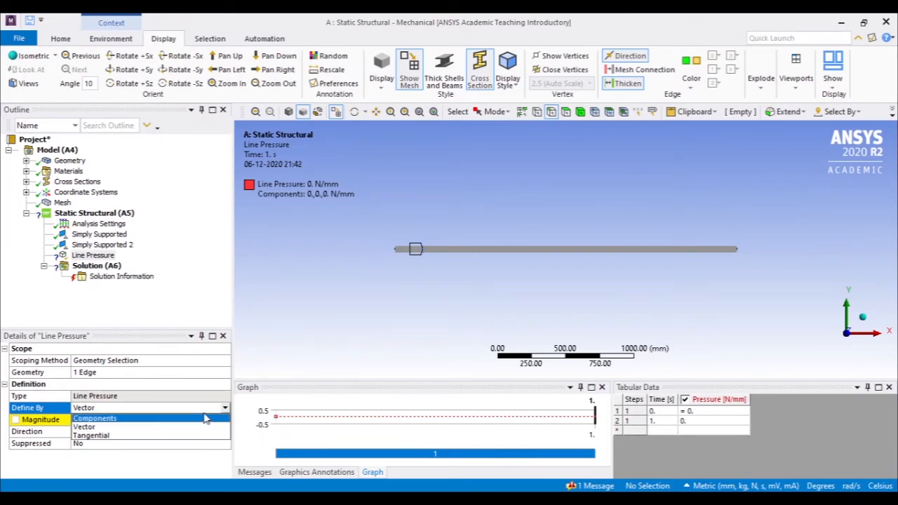
pyautogui.click(204, 415)
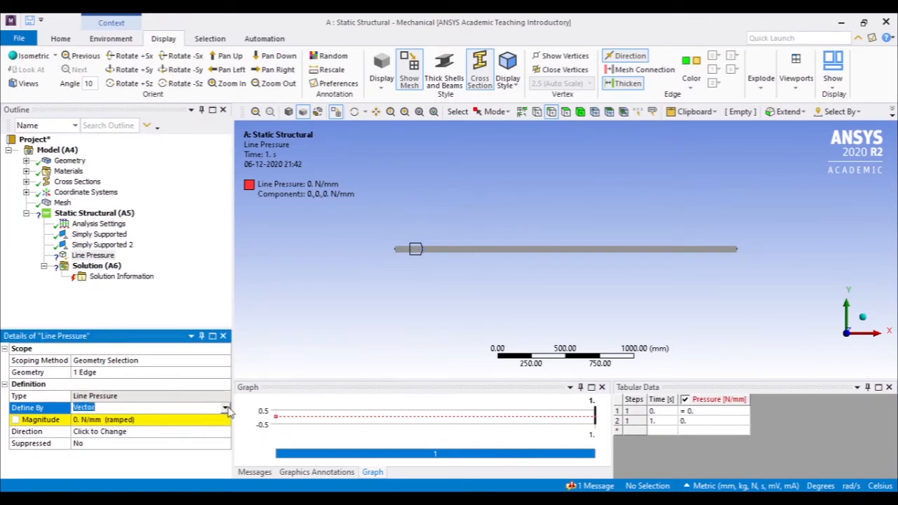
pyautogui.click(226, 410)
pyautogui.click(172, 419)
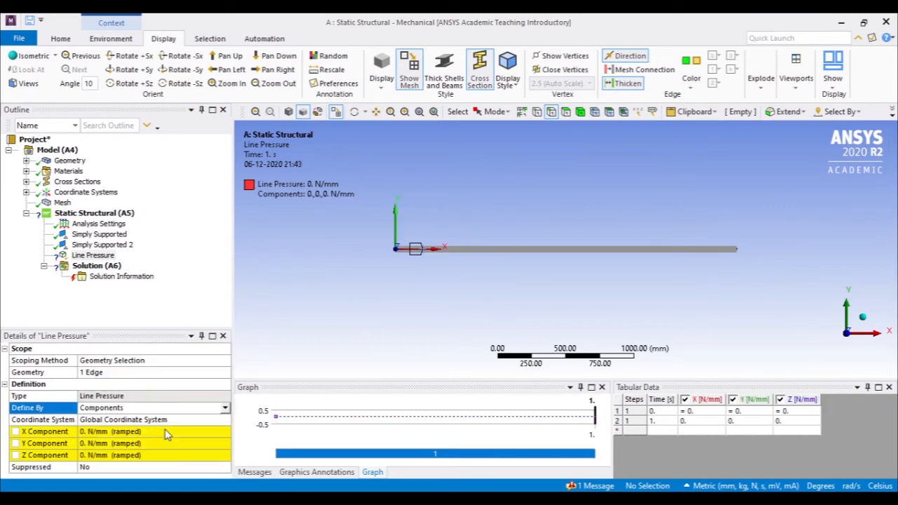
# Set the Line Pressure's Y component to -2 N/mm, matching the 2 kN/m distributed load in the PDF
pyautogui.click(124, 444)
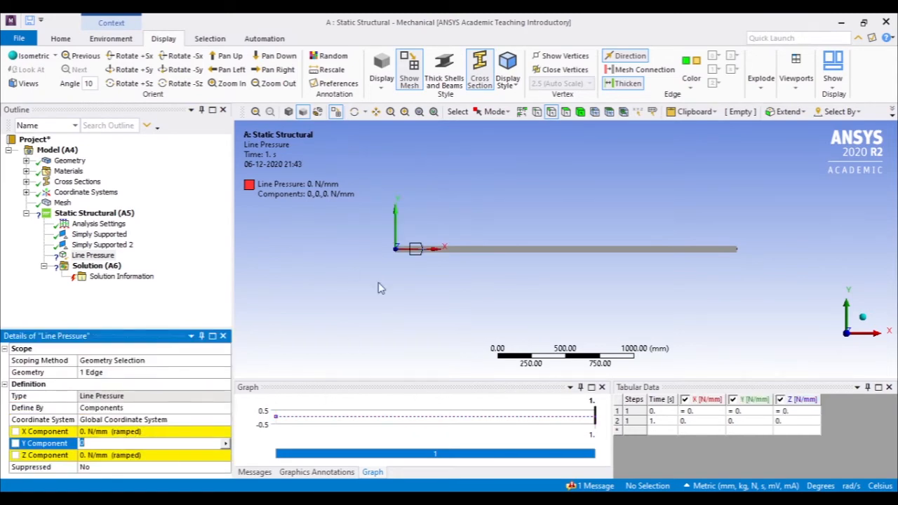
pyautogui.hotkey('alt', 'Tab')
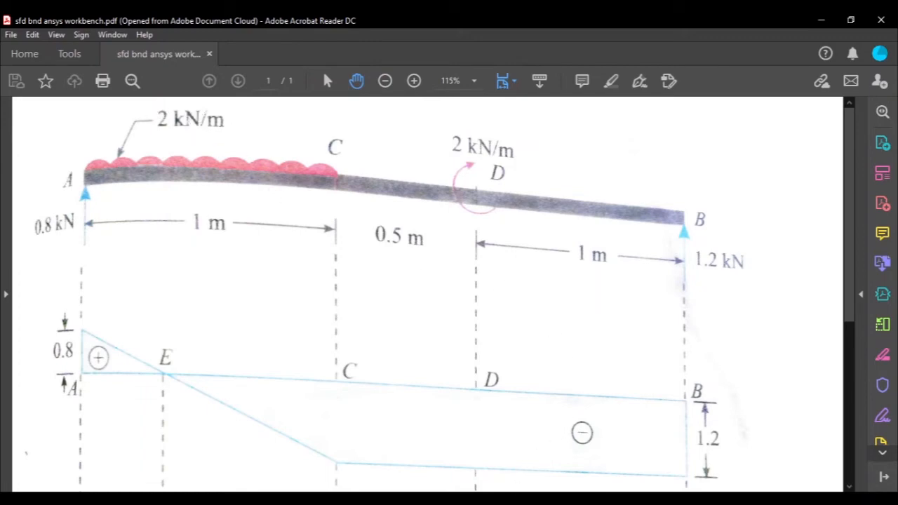
pyautogui.hotkey('alt', 'Tab')
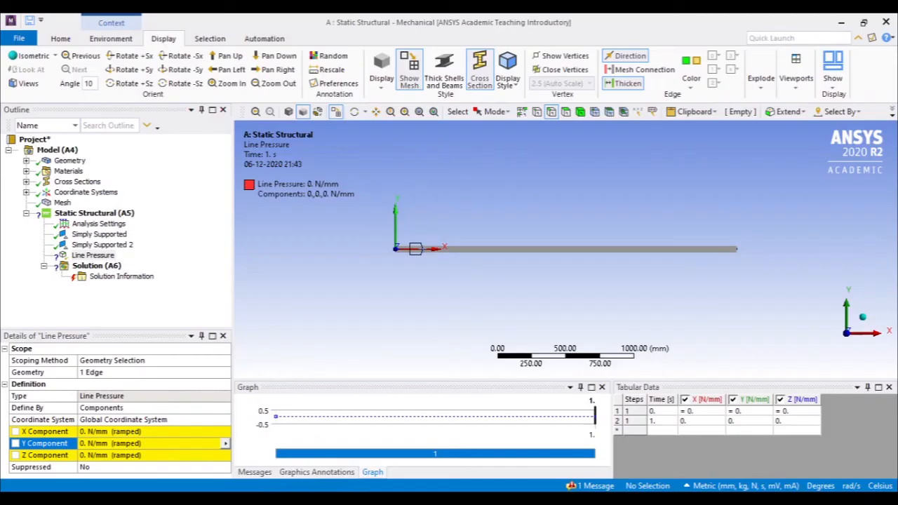
pyautogui.click(103, 443)
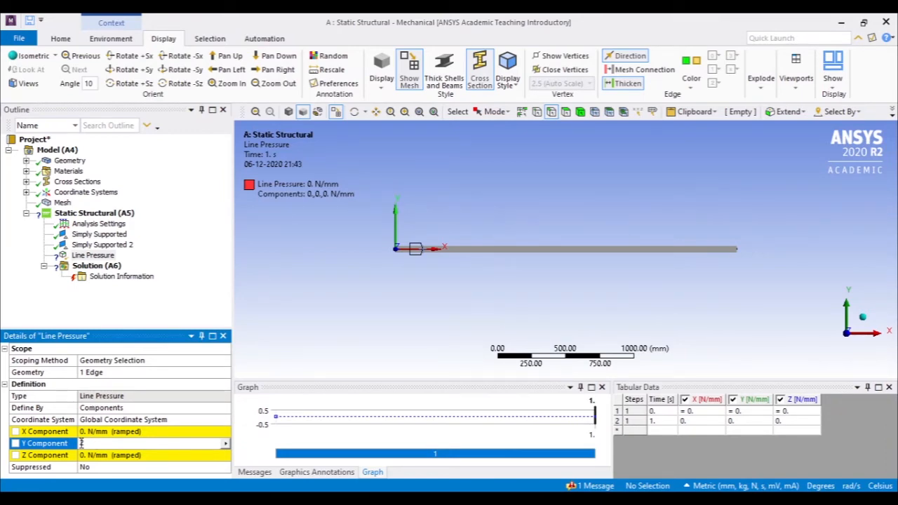
pyautogui.write('-2')
pyautogui.click(154, 419)
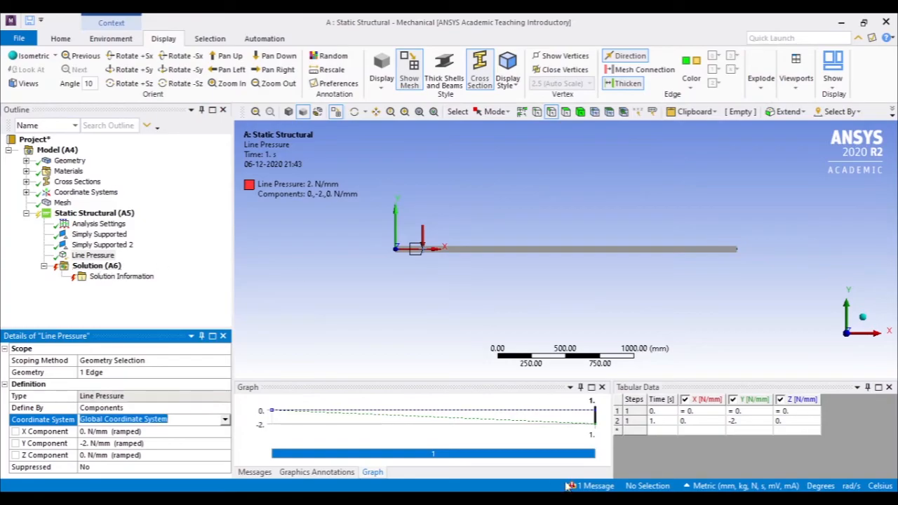
# Check the remaining load at point D in the PDF and insert a Moment into the Static Structural environment
pyautogui.click(481, 500)
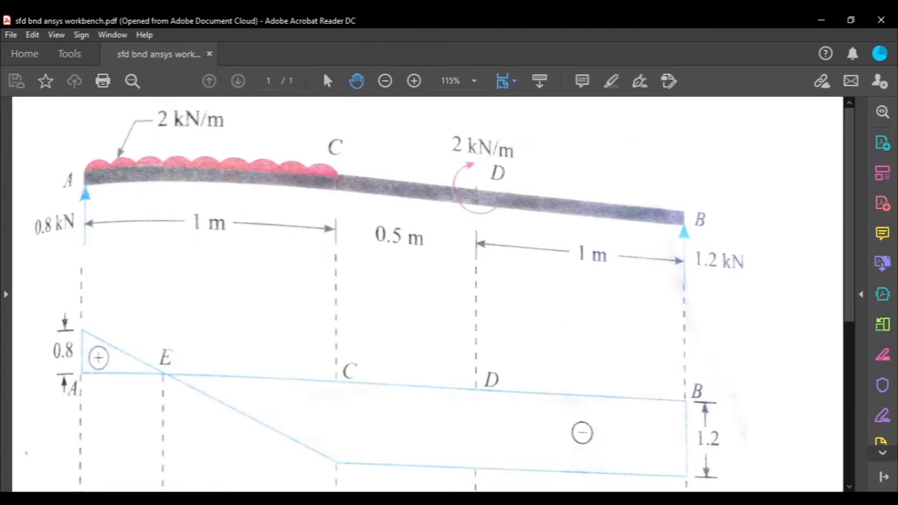
pyautogui.click(396, 499)
pyautogui.rightClick(95, 212)
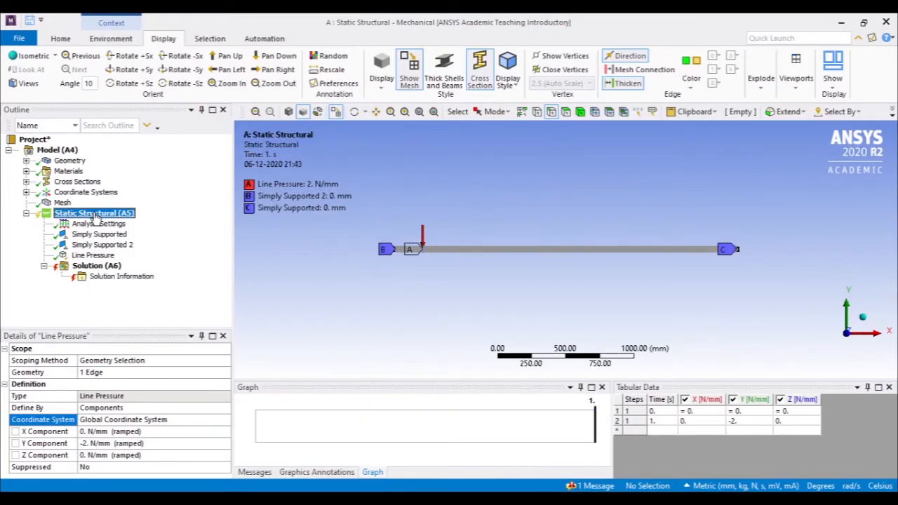
pyautogui.moveTo(125, 220)
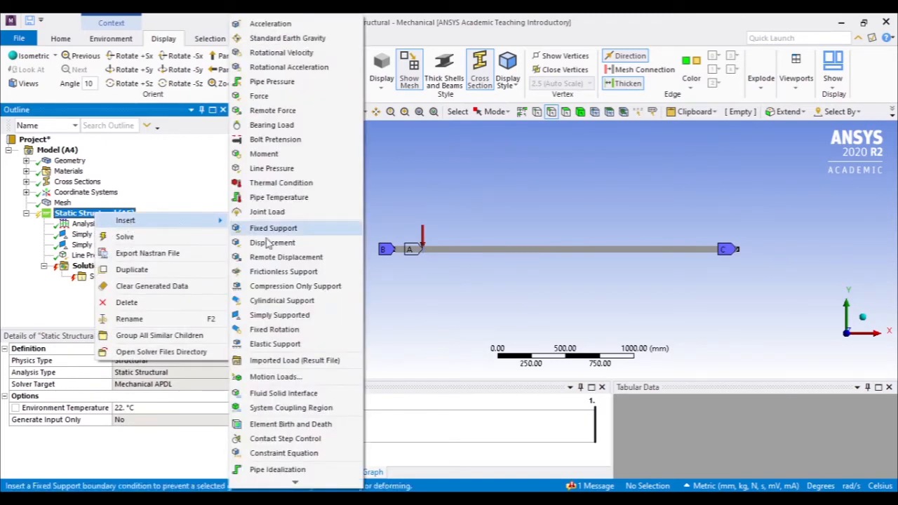
pyautogui.click(289, 153)
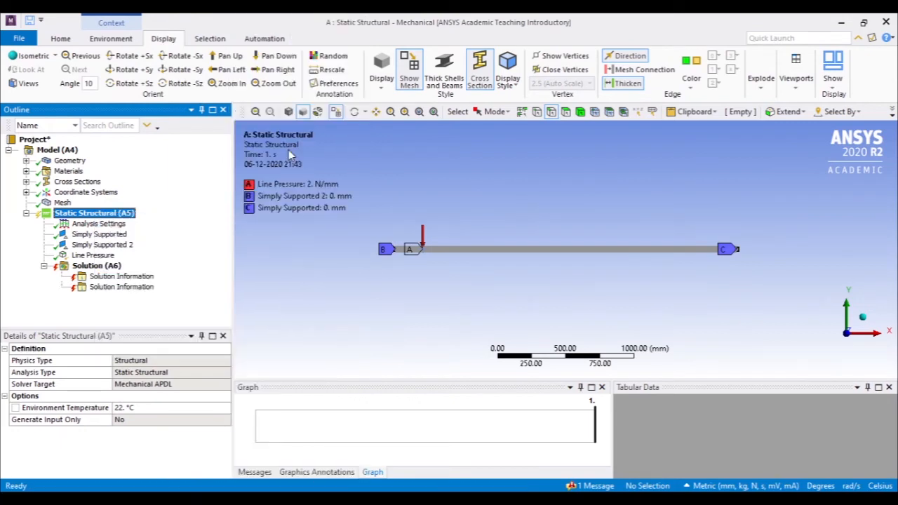
# Show the beam in wireframe and scope the Moment to the vertex at X = 1500 mm, corresponding to point D
pyautogui.click(537, 113)
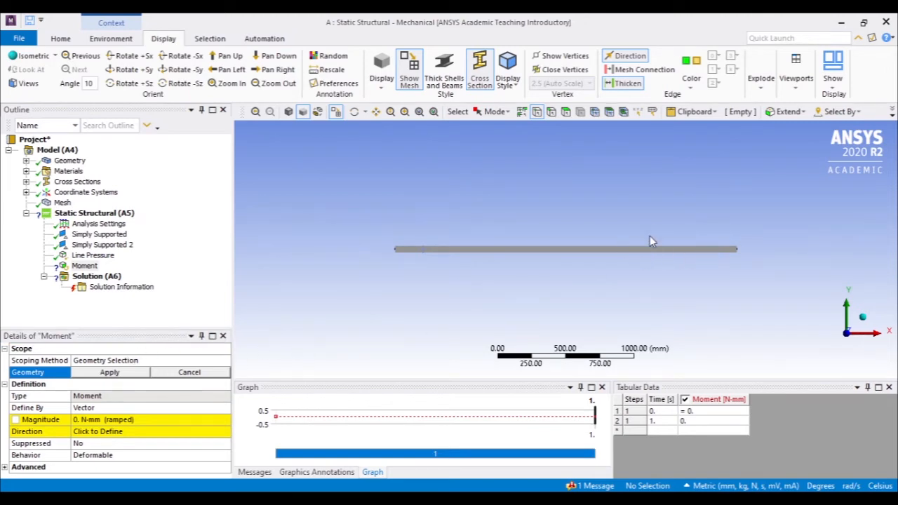
pyautogui.scroll(2, 669, 256)
pyautogui.scroll(2, 582, 213)
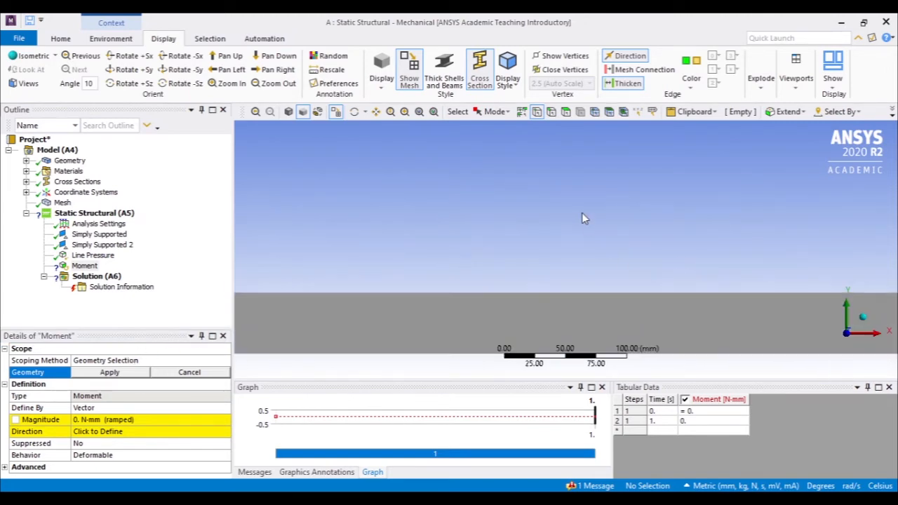
pyautogui.click(386, 69)
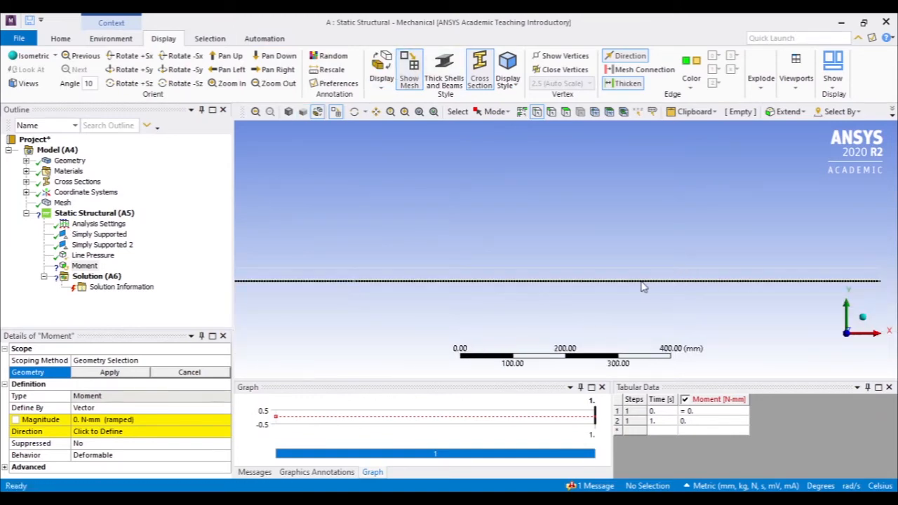
pyautogui.scroll(-1, 545, 245)
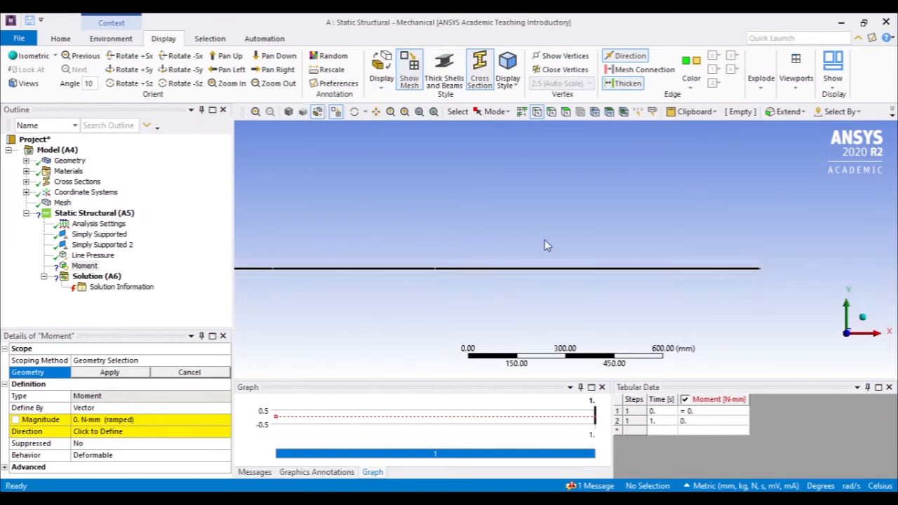
pyautogui.click(434, 269)
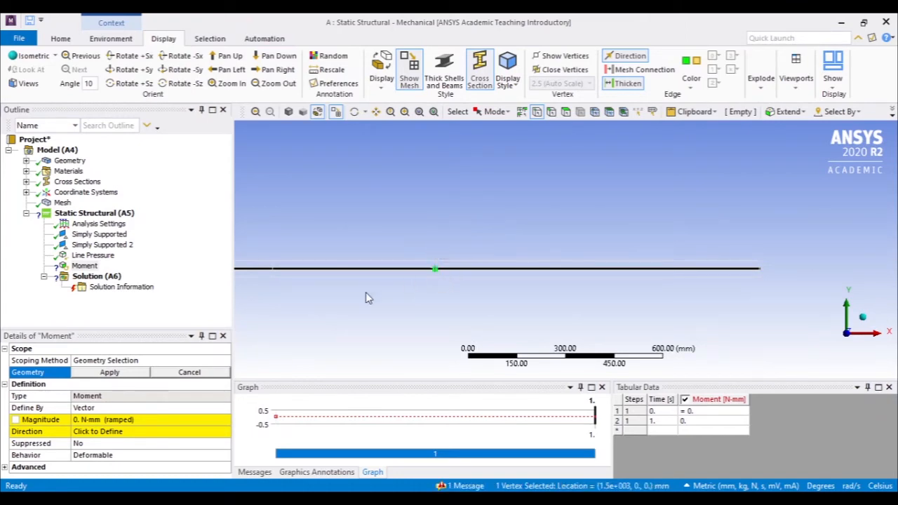
pyautogui.click(110, 372)
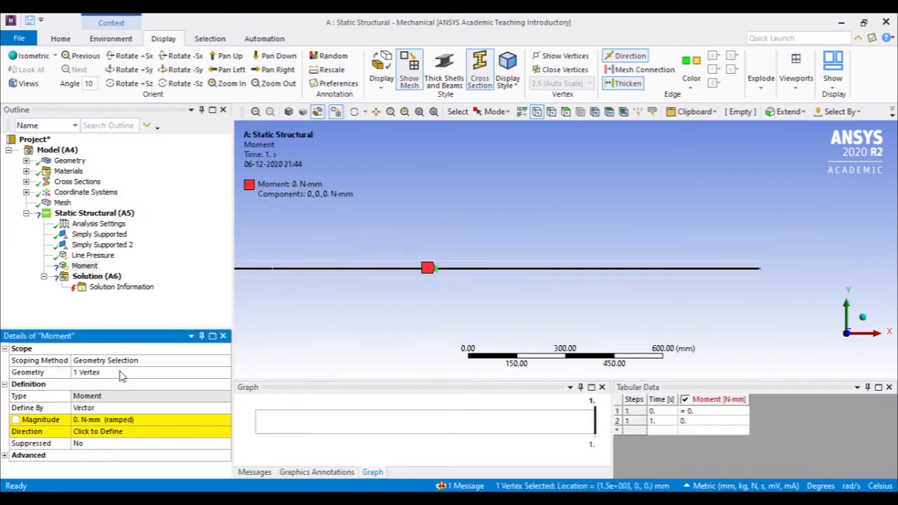
# Define the Moment by components in the Global Coordinate System
pyautogui.click(122, 419)
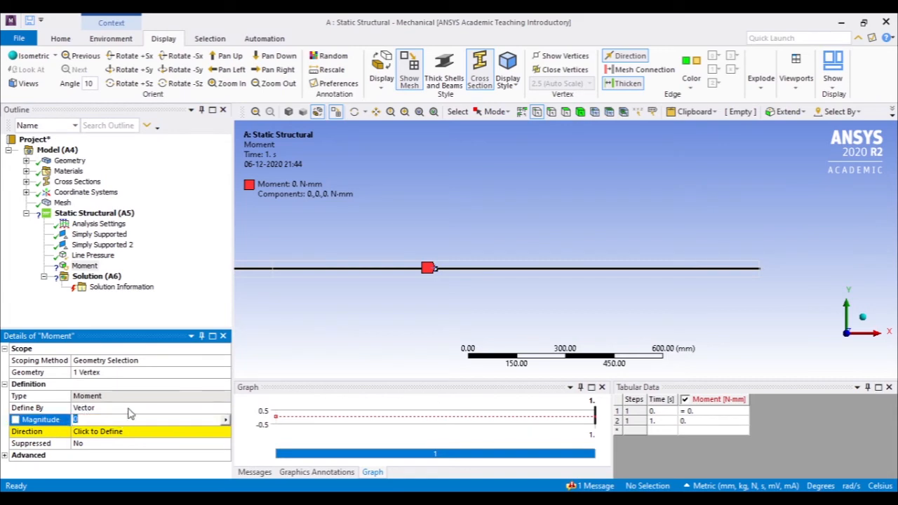
pyautogui.click(138, 408)
pyautogui.click(227, 409)
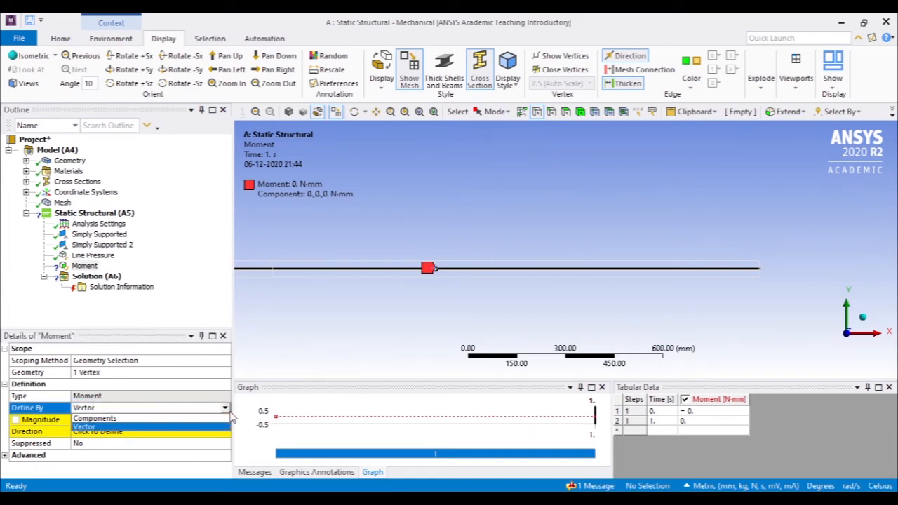
pyautogui.click(227, 408)
pyautogui.click(226, 409)
pyautogui.click(202, 419)
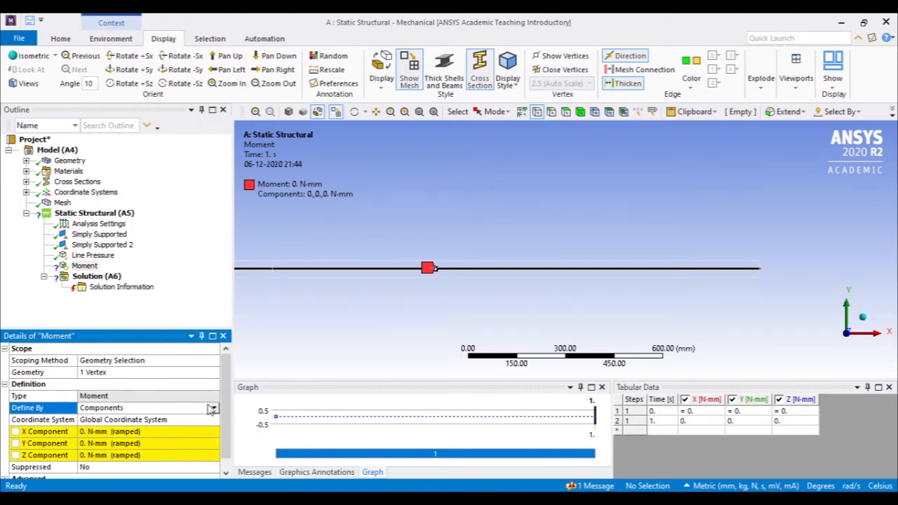
pyautogui.click(209, 405)
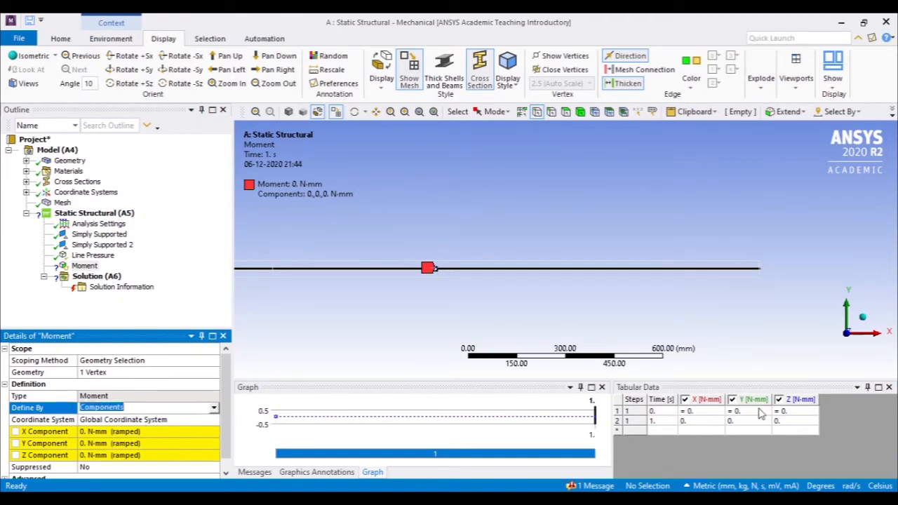
# Compare the moment's rotation at point D in the PDF with the beam's global axes to determine its component
pyautogui.hotkey('alt', 'Tab')
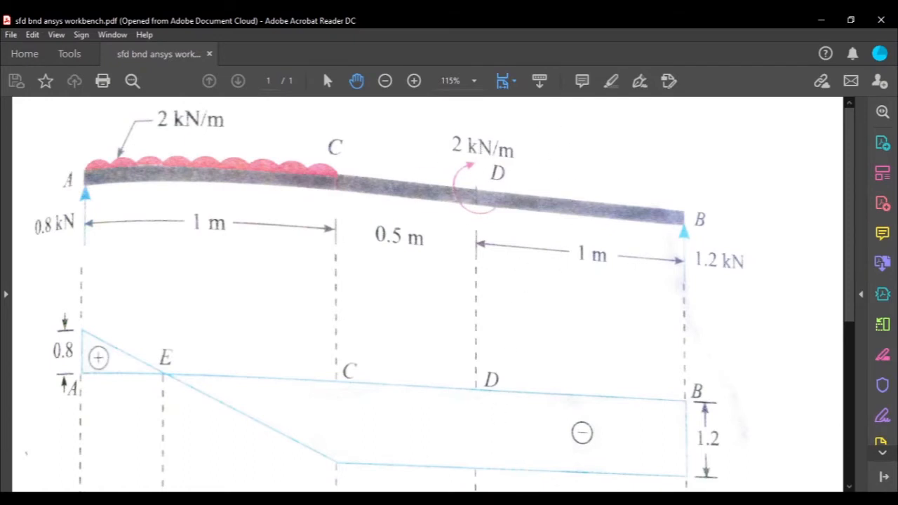
pyautogui.hotkey('alt', 'Tab')
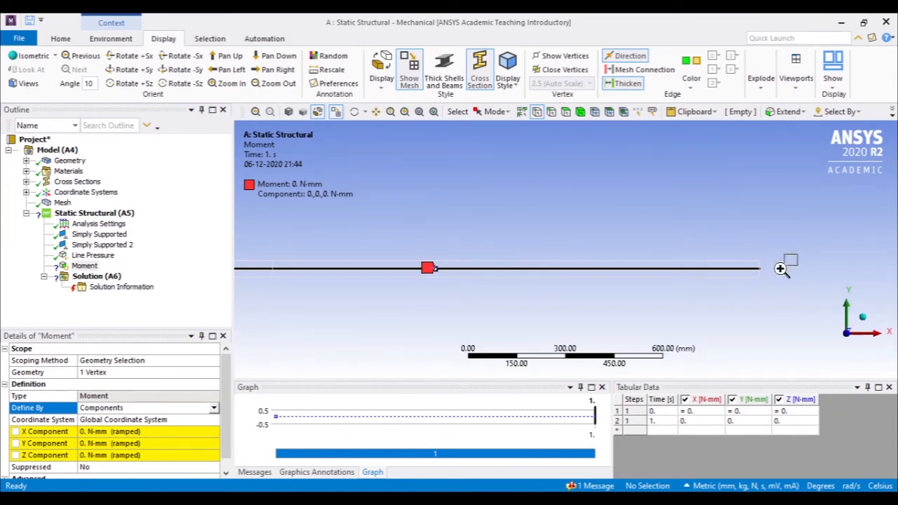
pyautogui.scroll(5, 797, 256)
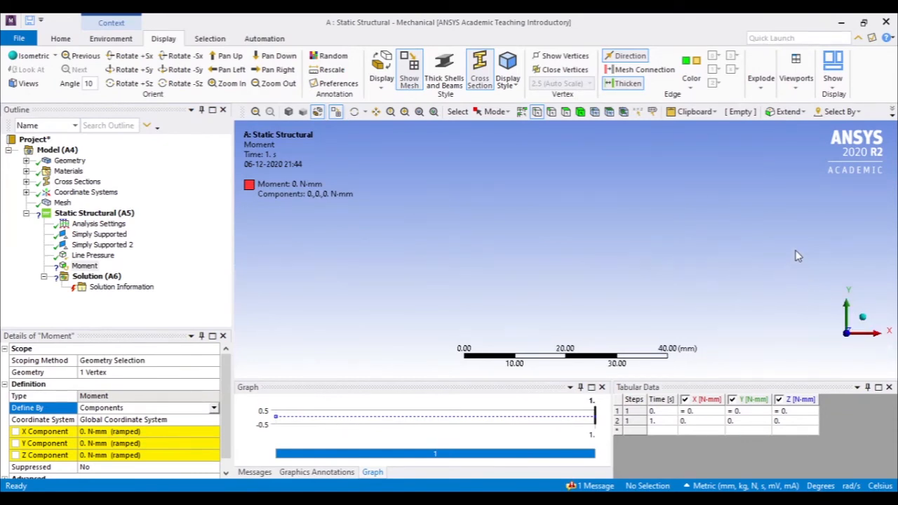
pyautogui.click(26, 82)
pyautogui.click(37, 112)
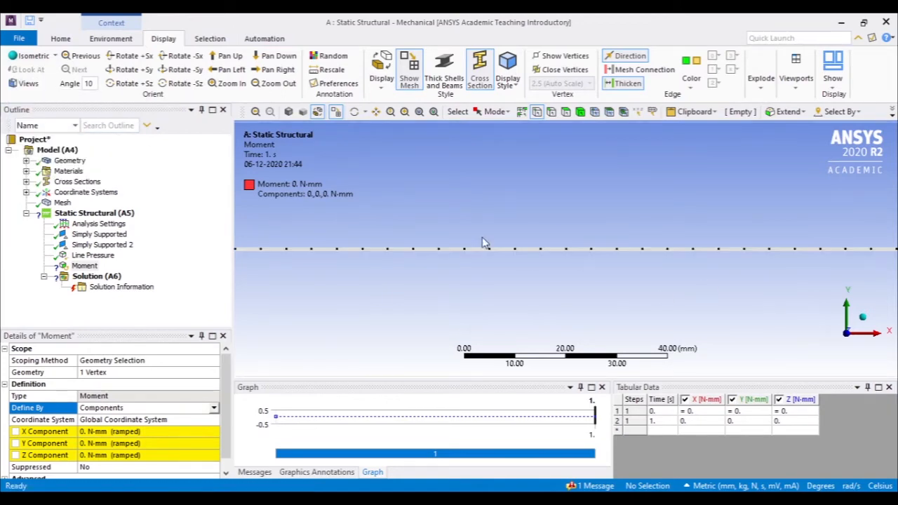
pyautogui.scroll(-5, 390, 251)
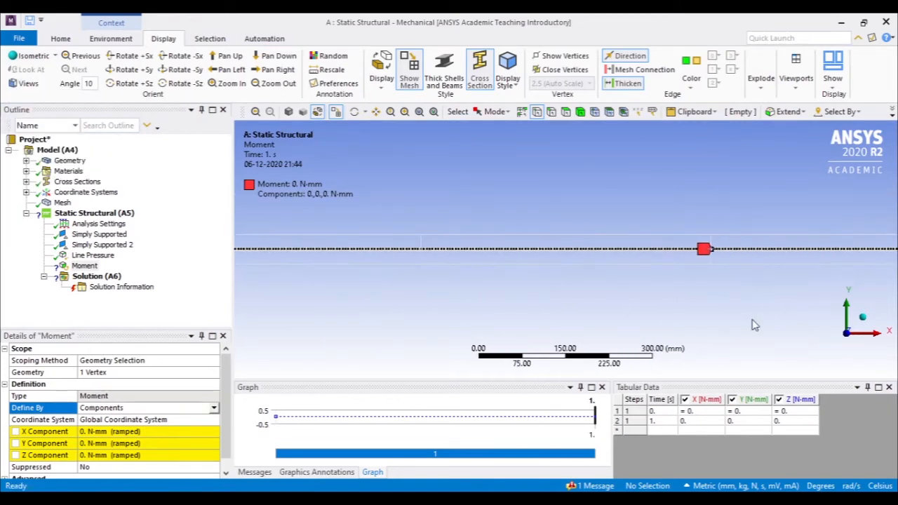
pyautogui.scroll(-2, 754, 324)
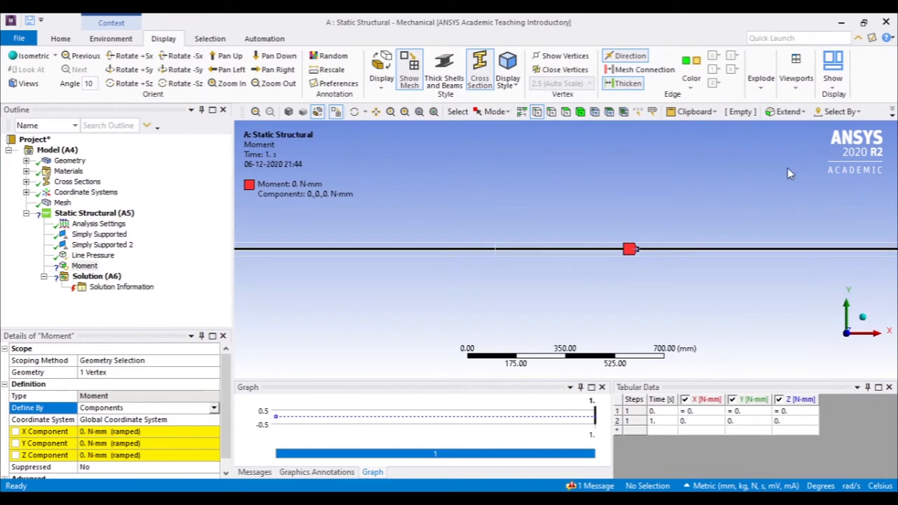
pyautogui.moveTo(787, 169); pyautogui.dragTo(816, 355, button='middle')
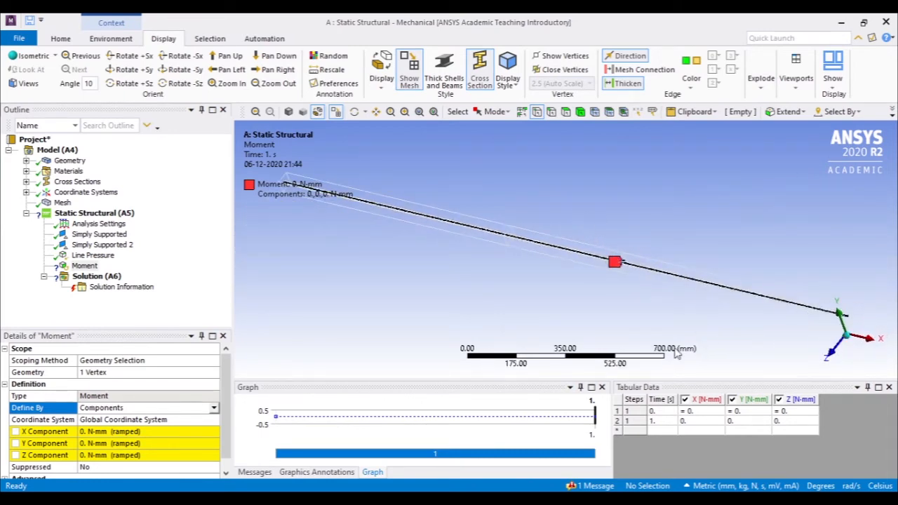
pyautogui.click(28, 83)
pyautogui.click(35, 112)
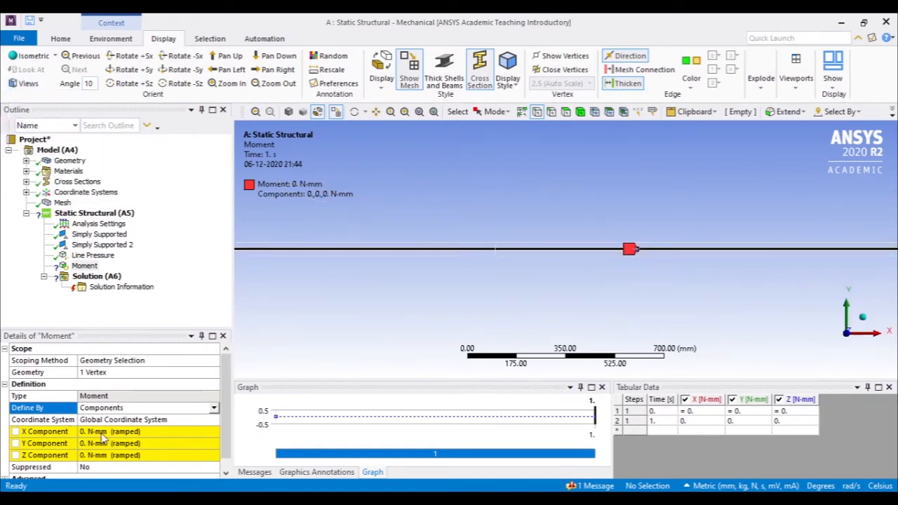
# Set the Moment's Z component to 2e6 N-mm and inspect its rotation direction at the vertex
pyautogui.click(112, 455)
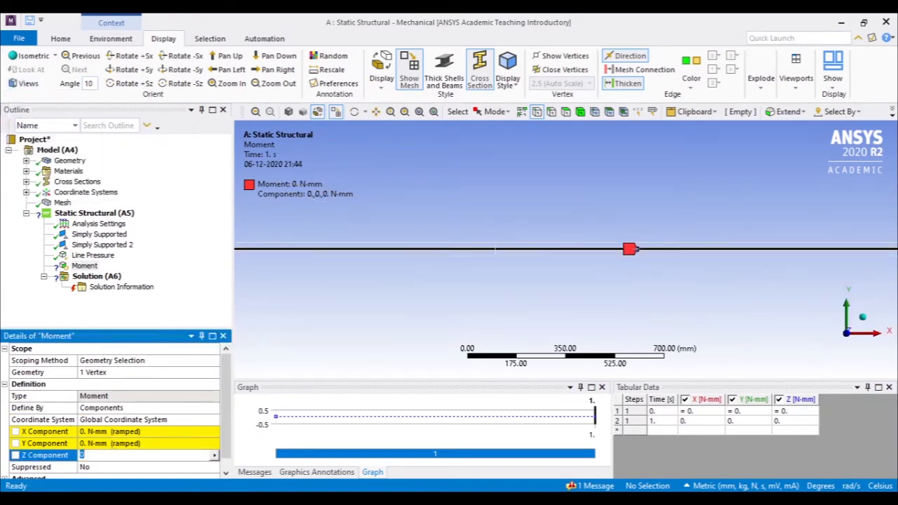
pyautogui.hotkey('alt', 'Tab')
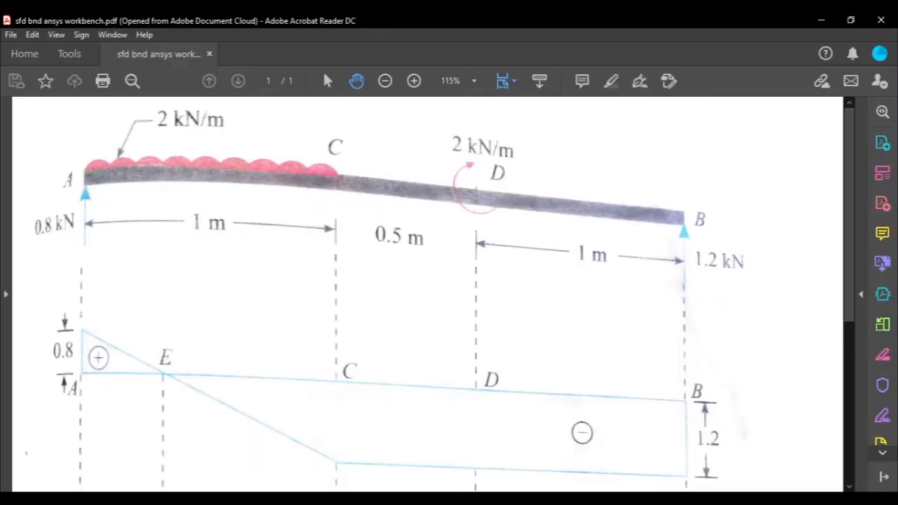
pyautogui.hotkey('alt', 'Tab')
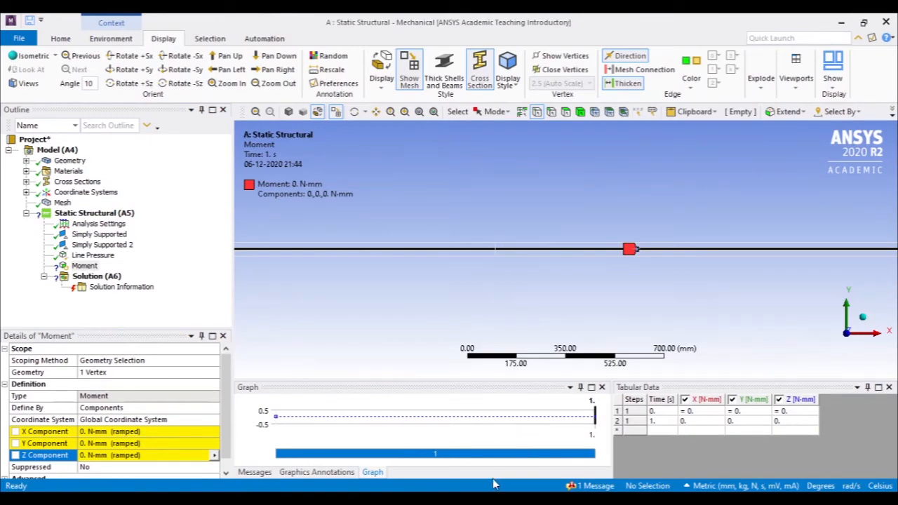
pyautogui.hotkey('alt', 'Tab')
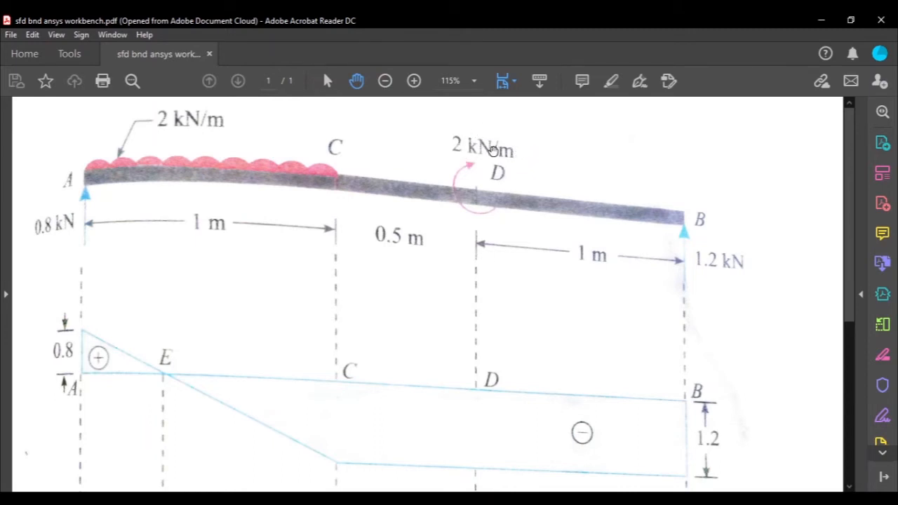
pyautogui.hotkey('alt', 'Tab')
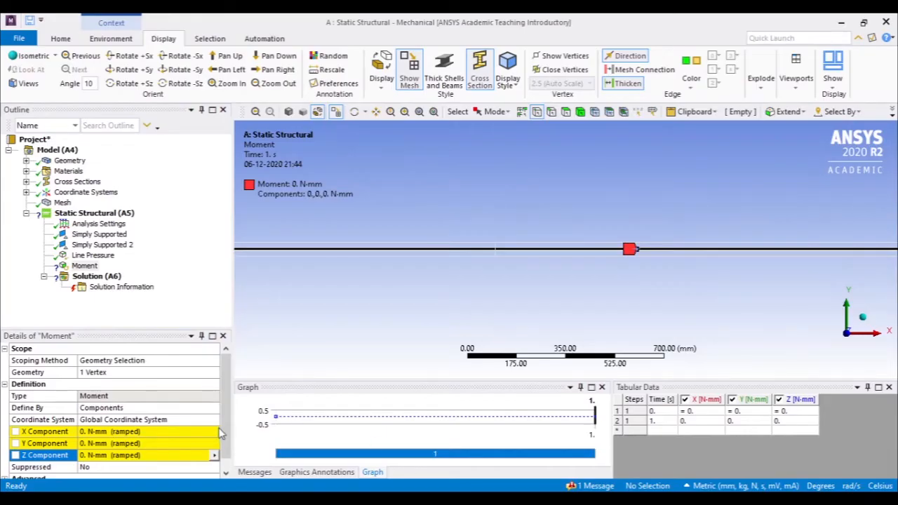
pyautogui.click(166, 454)
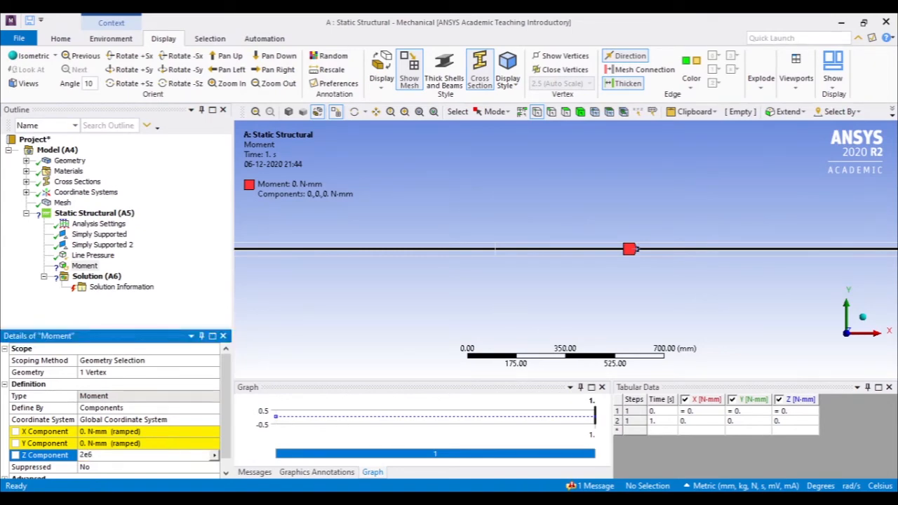
pyautogui.click(173, 445)
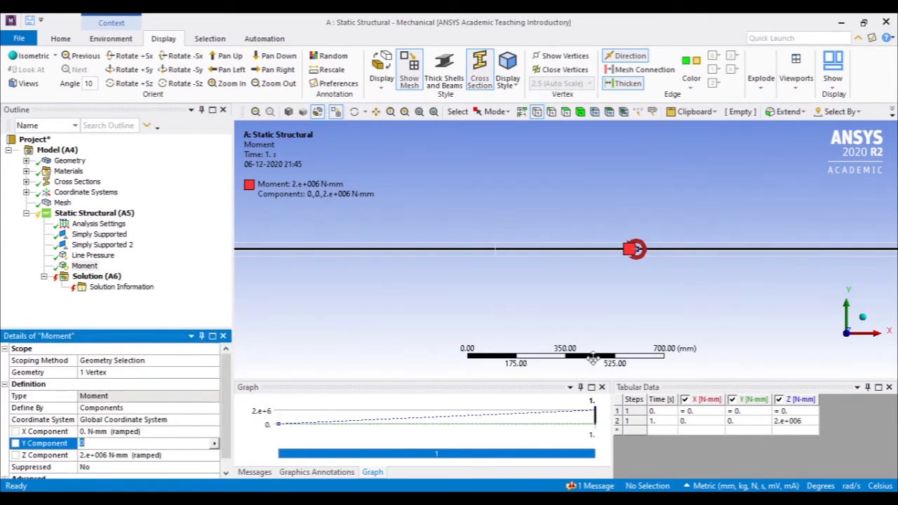
pyautogui.moveTo(619, 199); pyautogui.dragTo(696, 297, button='right')
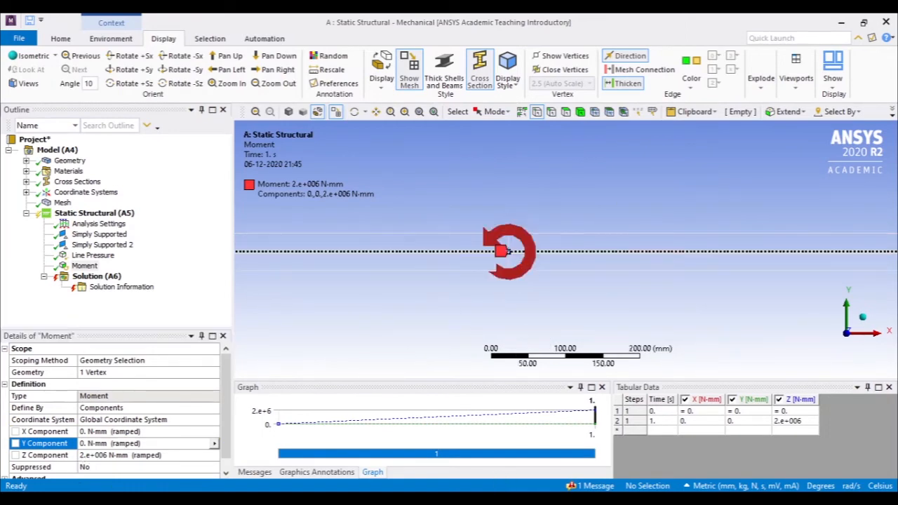
# Set the Moment's Z component to -2e6 N-mm to match the rotation drawn at point D in the PDF
pyautogui.hotkey('alt', 'Tab')
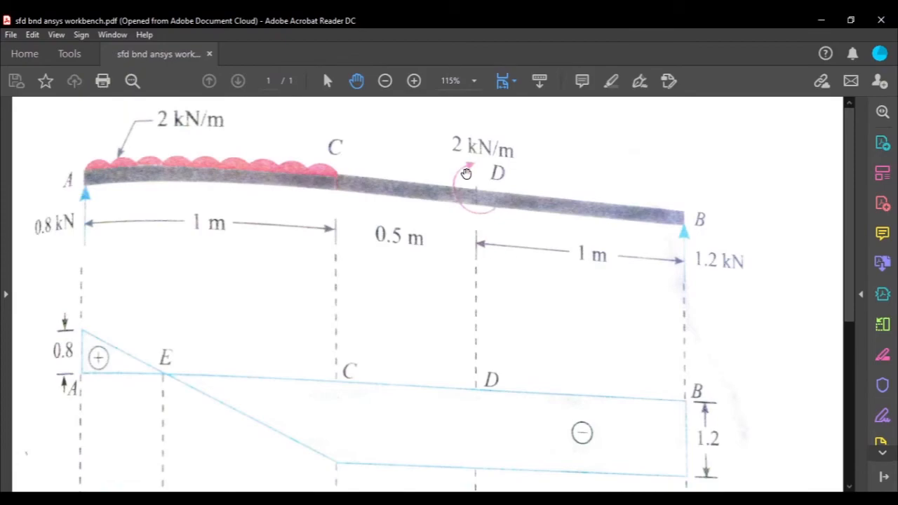
pyautogui.hotkey('alt', 'Tab')
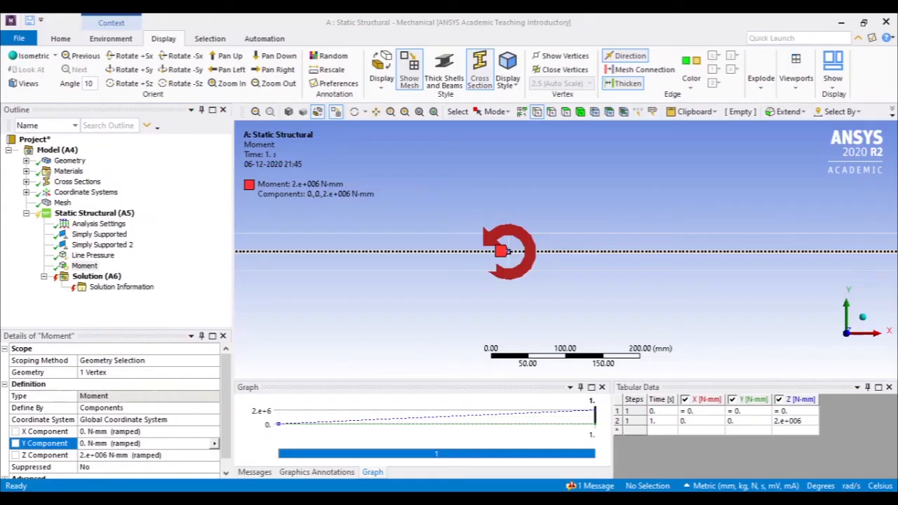
pyautogui.click(84, 455)
pyautogui.click(82, 456)
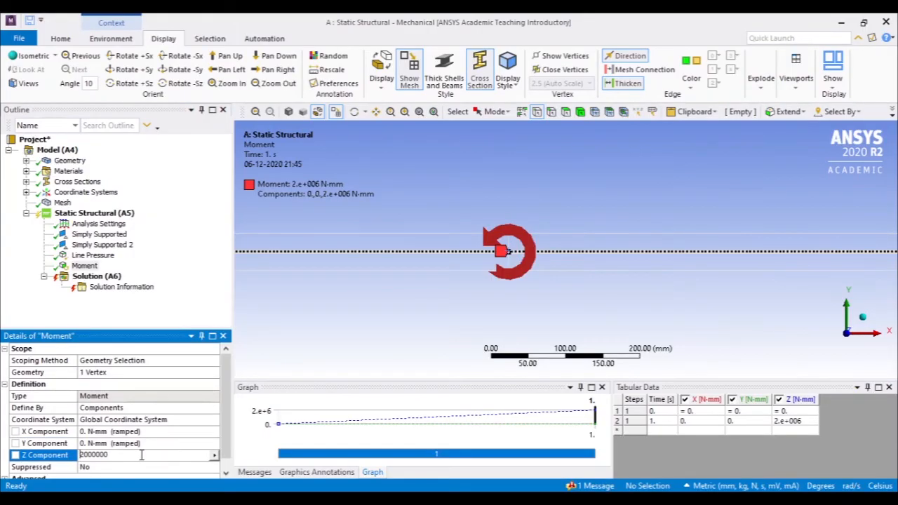
pyautogui.write('-')
pyautogui.press('Return')
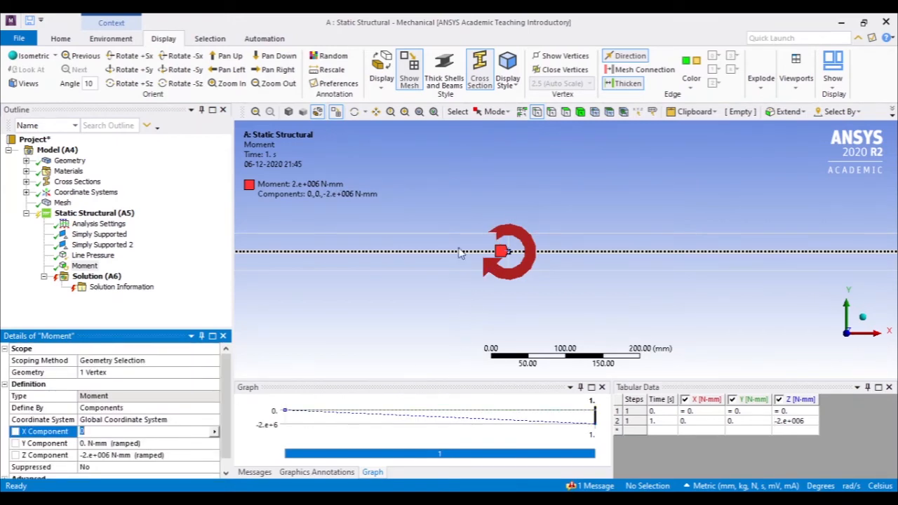
# Try to solve the Static Structural analysis with the current supports and loads
pyautogui.rightClick(104, 275)
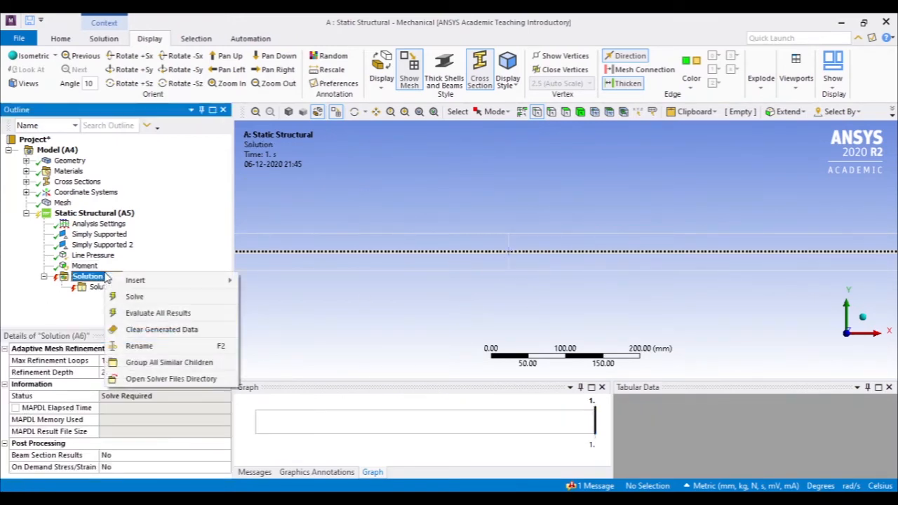
pyautogui.click(143, 299)
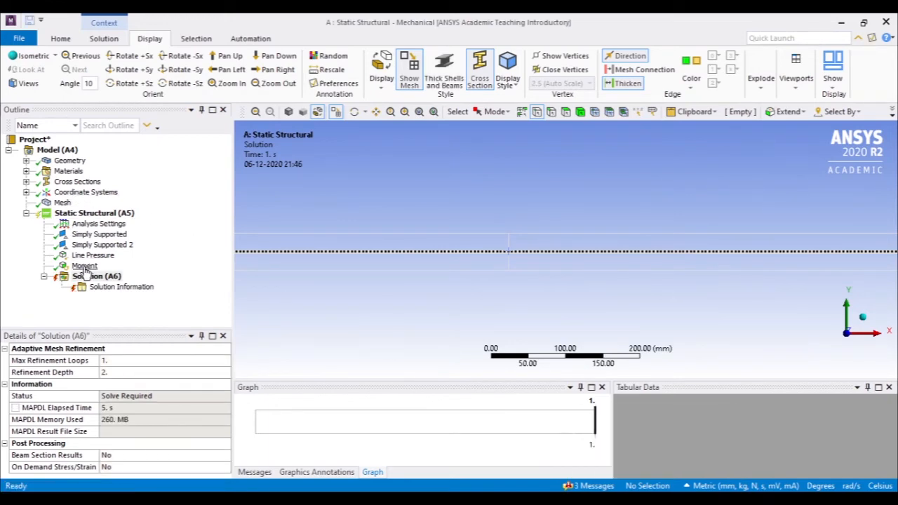
# Review all applied supports and loads on the whole beam against the PDF diagram and the global axes
pyautogui.click(98, 233)
pyautogui.scroll(-3, 570, 259)
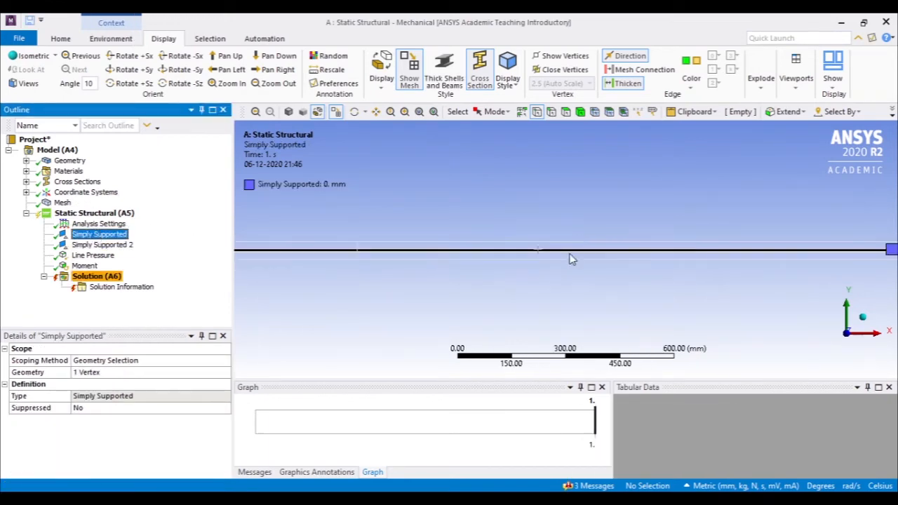
pyautogui.scroll(-2, 571, 259)
pyautogui.click(70, 213)
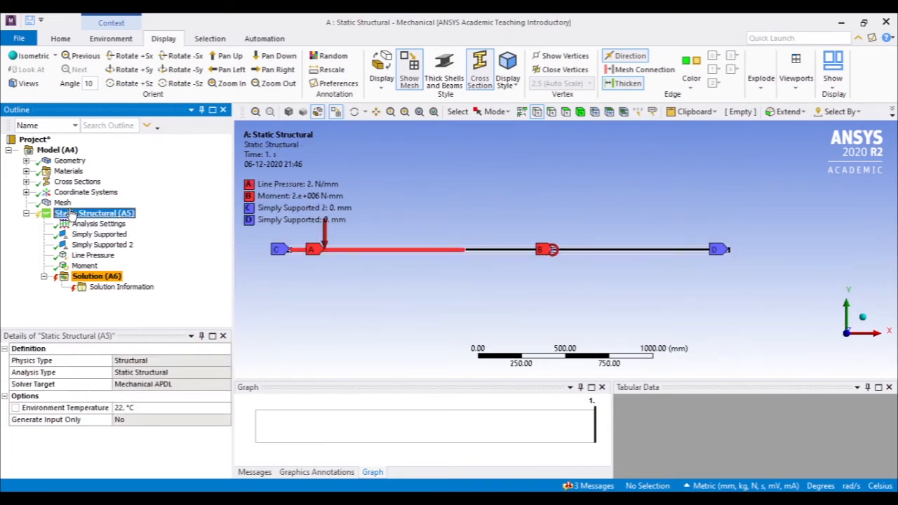
pyautogui.rightClick(70, 212)
pyautogui.moveTo(102, 219)
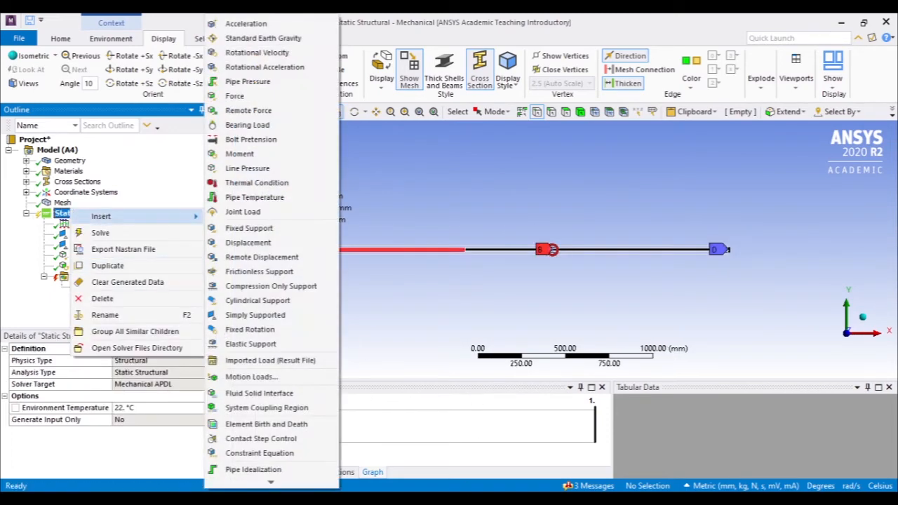
pyautogui.click(491, 499)
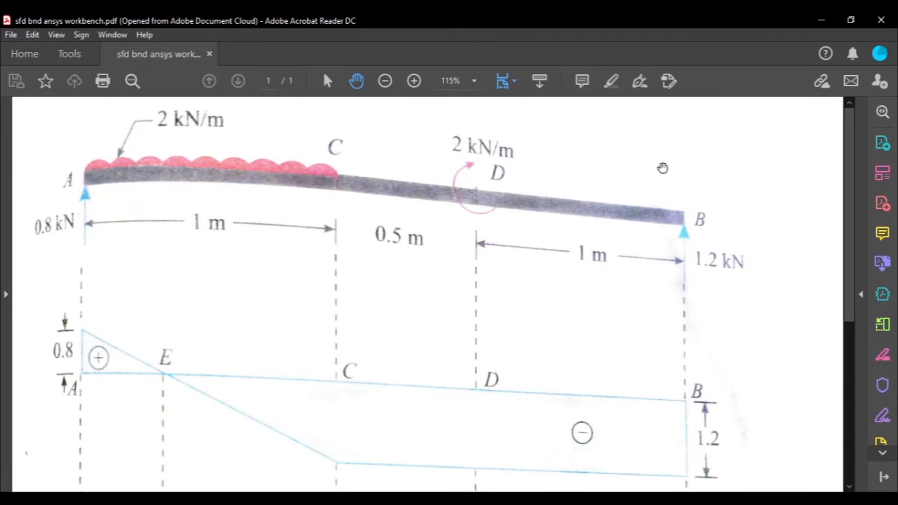
pyautogui.hotkey('alt', 'Tab')
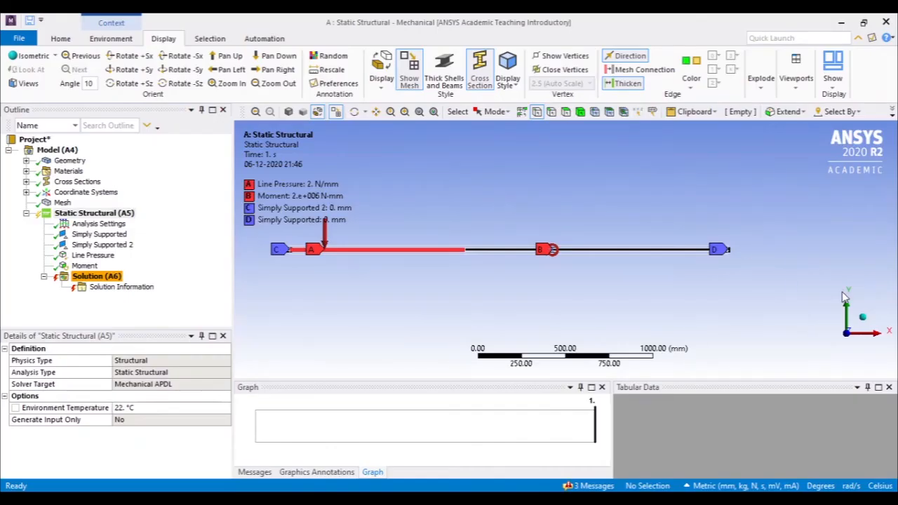
pyautogui.moveTo(796, 201); pyautogui.dragTo(652, 222, button='middle')
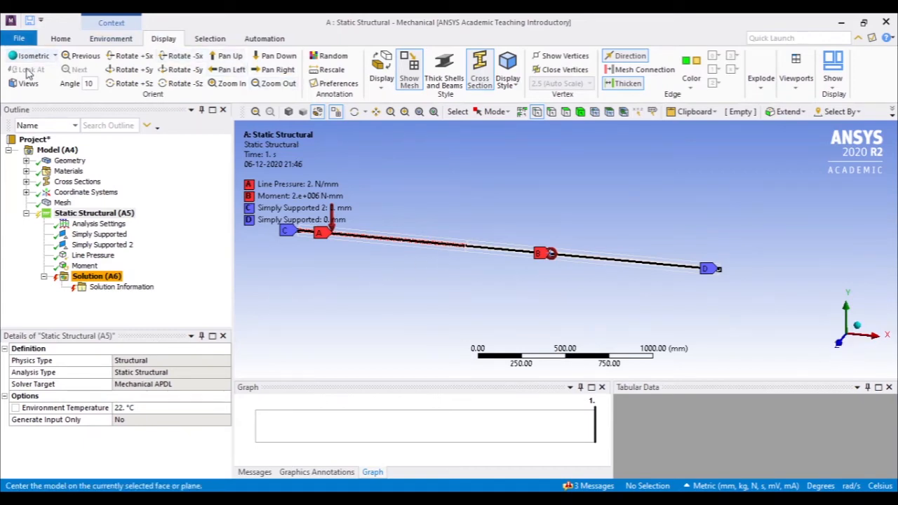
pyautogui.click(55, 55)
pyautogui.click(37, 113)
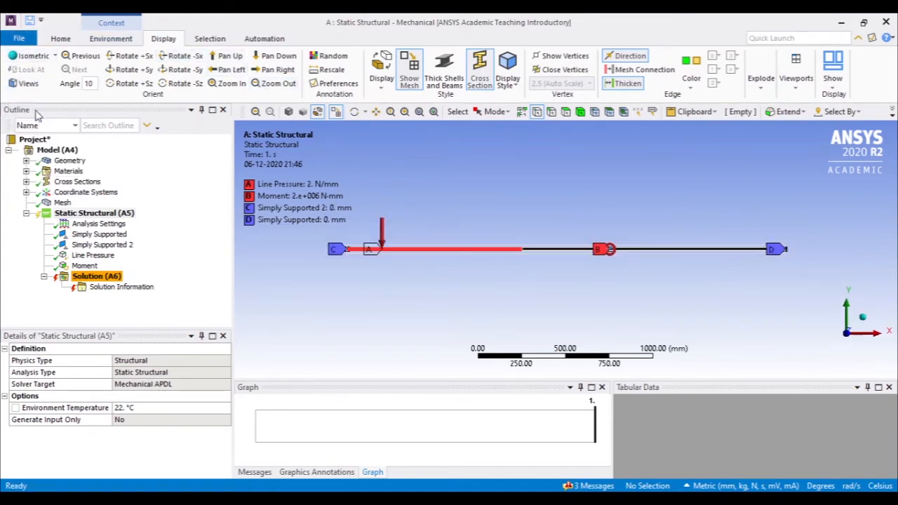
# Insert a Fixed Rotation support and scope it to the beam's end vertex at the origin, point A
pyautogui.rightClick(111, 213)
pyautogui.moveTo(155, 225)
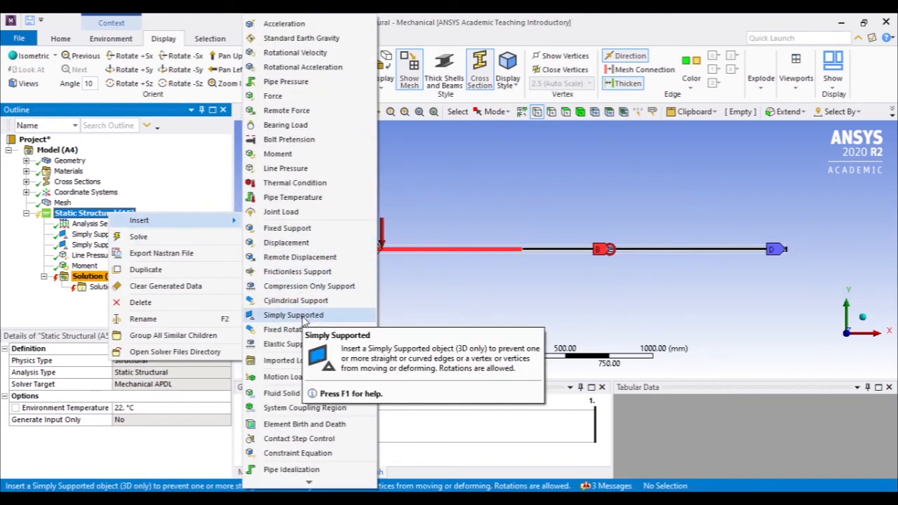
pyautogui.click(312, 334)
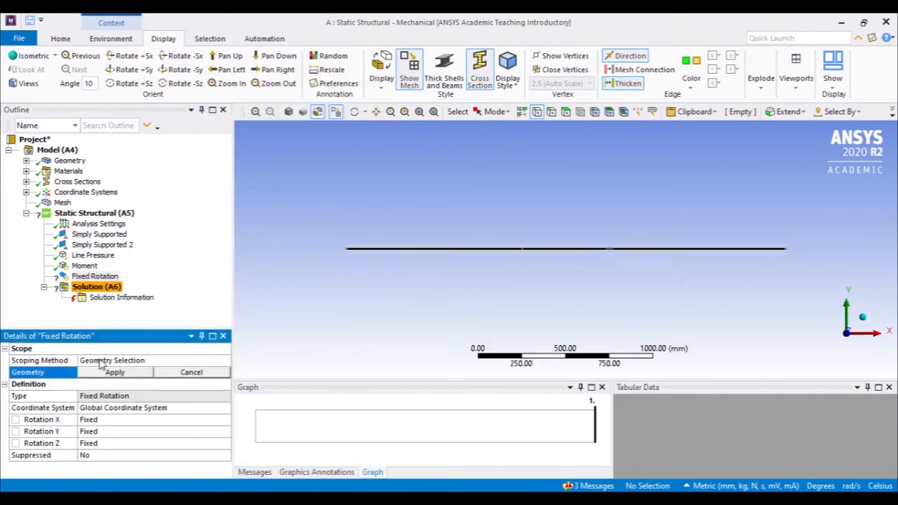
pyautogui.click(96, 277)
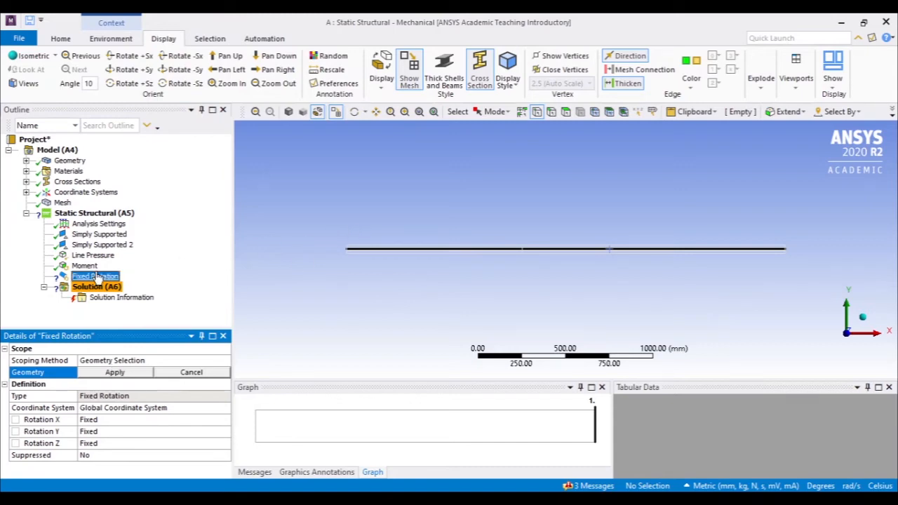
pyautogui.click(537, 112)
pyautogui.click(346, 249)
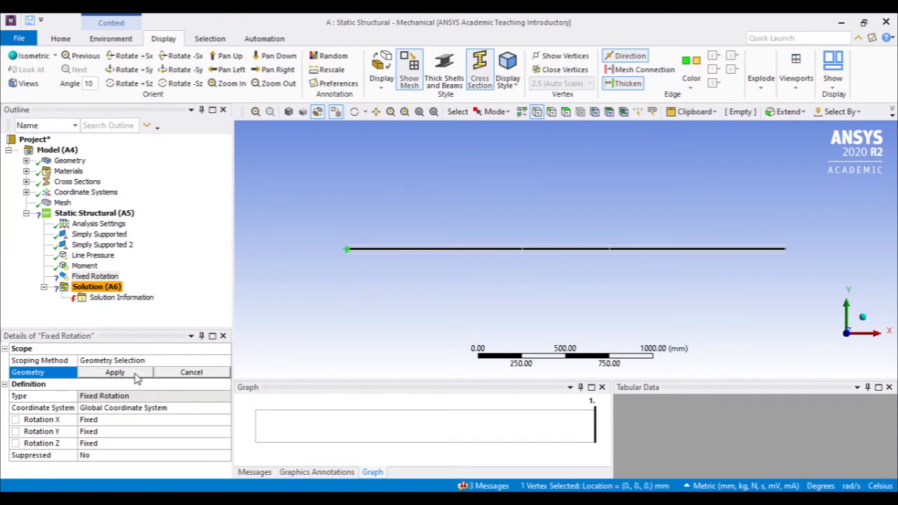
pyautogui.click(116, 372)
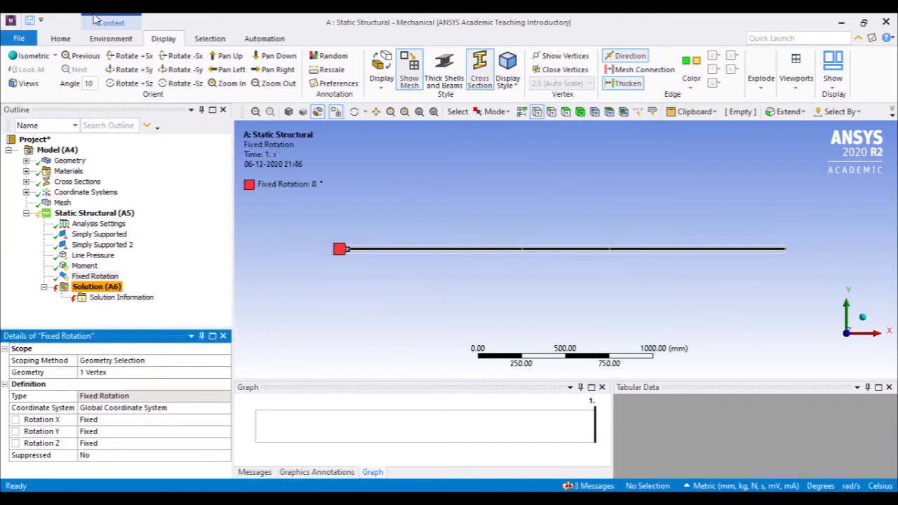
# Set Rotation Z to Free for the Fixed Rotation at the origin end
pyautogui.click(209, 442)
pyautogui.click(226, 446)
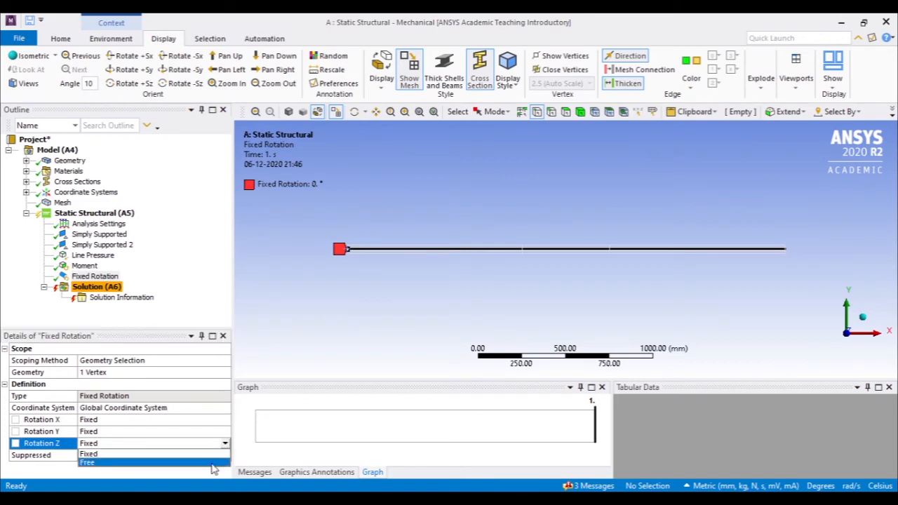
pyautogui.click(216, 464)
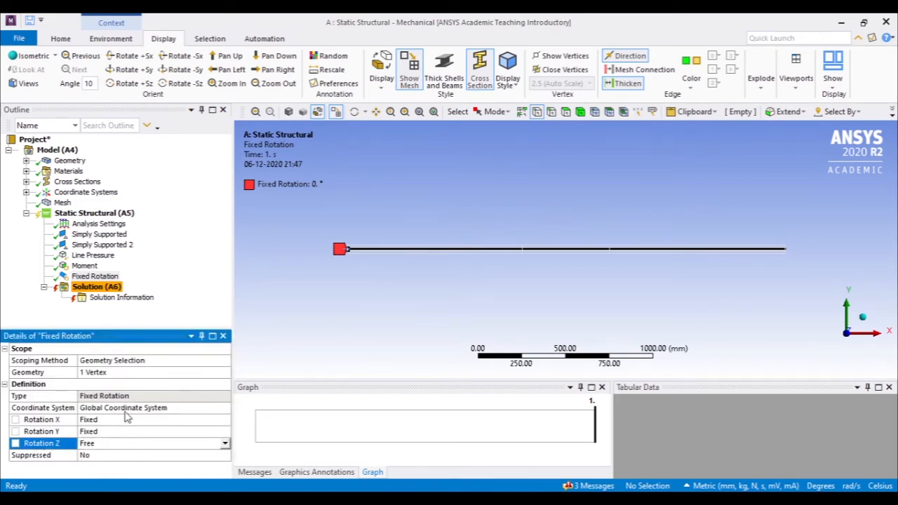
# Add a second Fixed Rotation scoped to the beam's end vertex at X = 2500 mm, point B in the PDF
pyautogui.click(105, 278)
pyautogui.rightClick(106, 279)
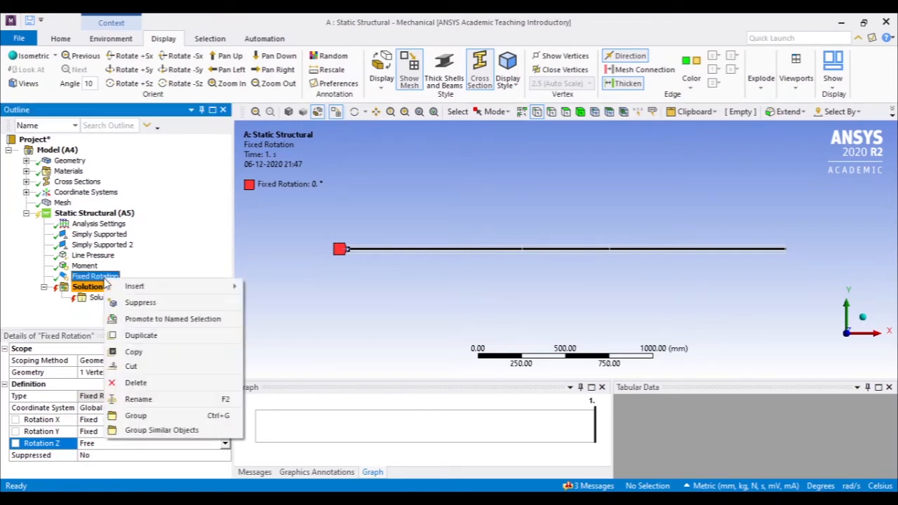
pyautogui.moveTo(131, 286)
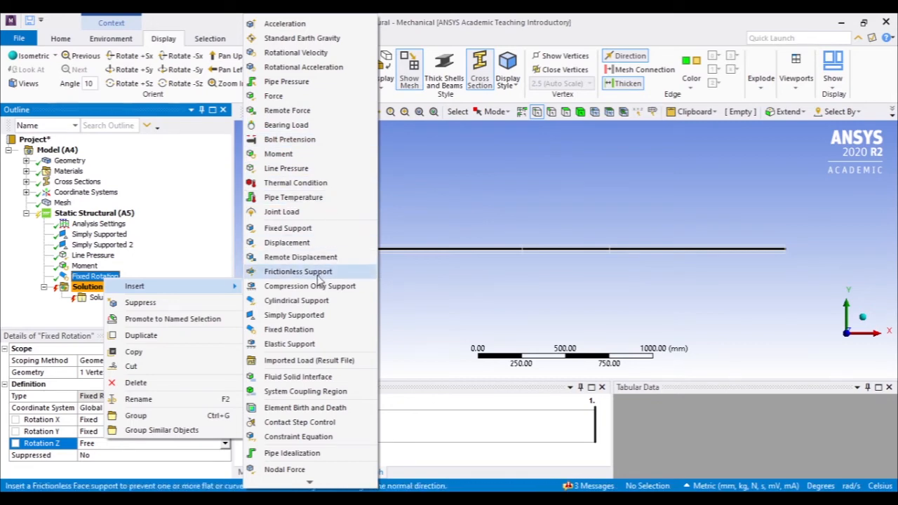
pyautogui.click(295, 334)
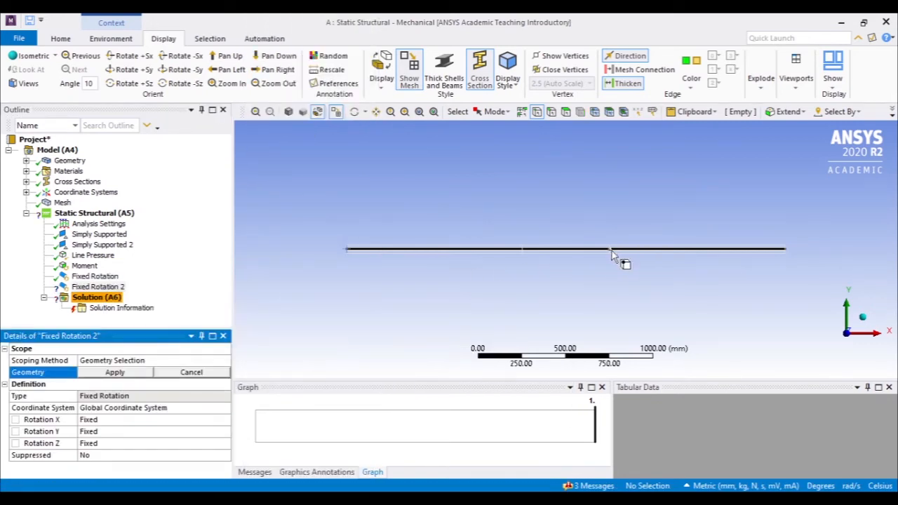
pyautogui.hotkey('alt', 'Tab')
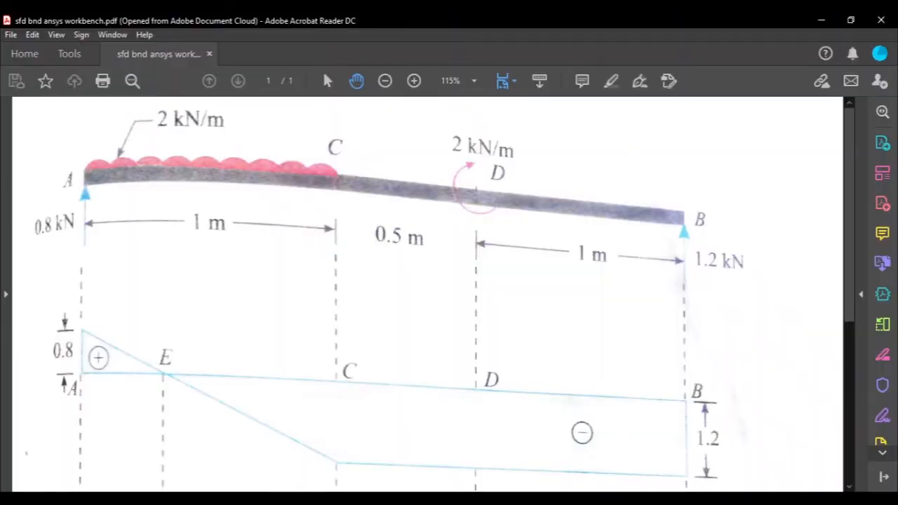
pyautogui.click(571, 449)
pyautogui.click(785, 251)
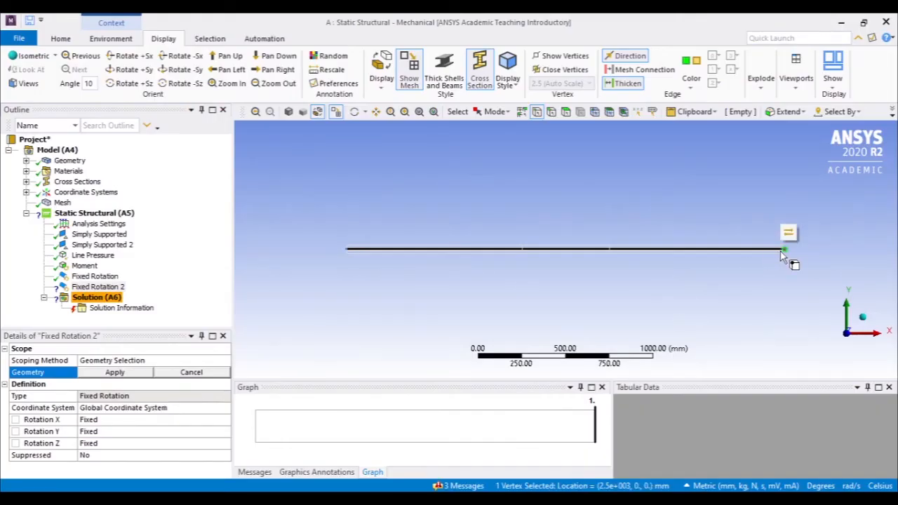
pyautogui.click(112, 372)
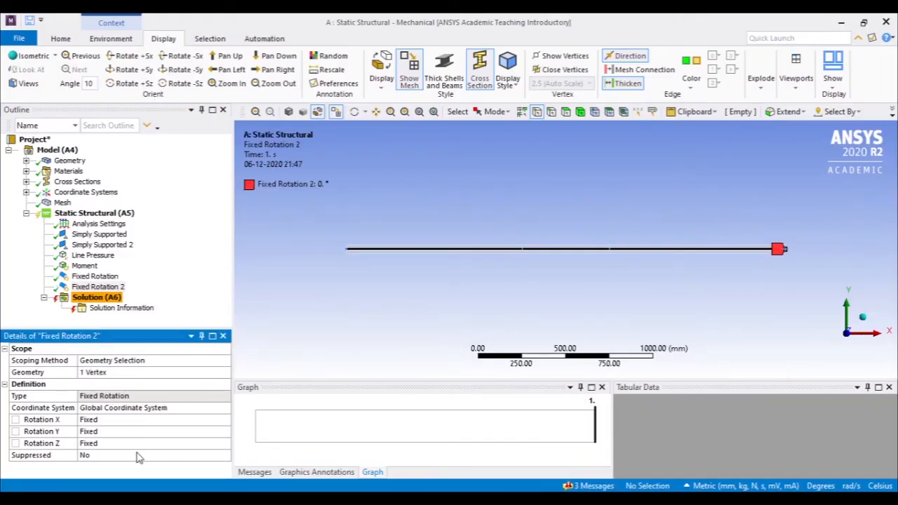
# Set Rotation Z to Free for the second Fixed Rotation at point B
pyautogui.click(147, 443)
pyautogui.click(223, 443)
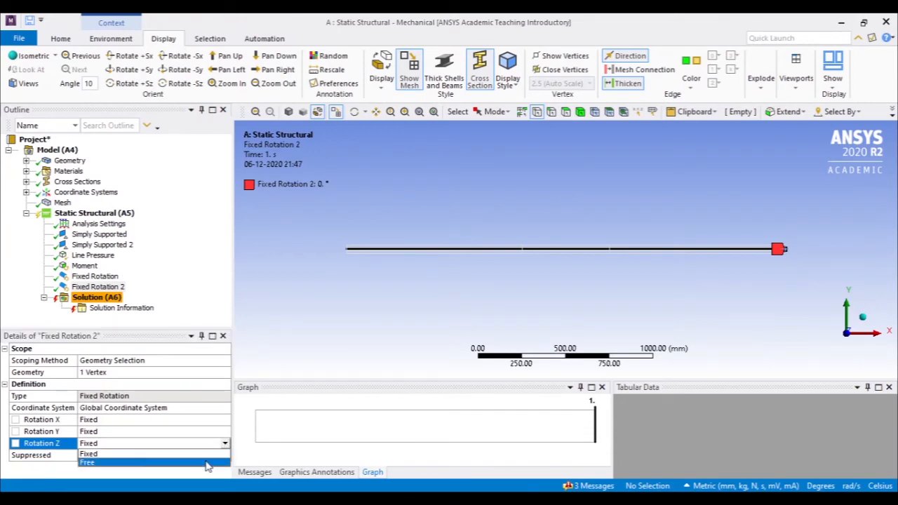
pyautogui.click(204, 462)
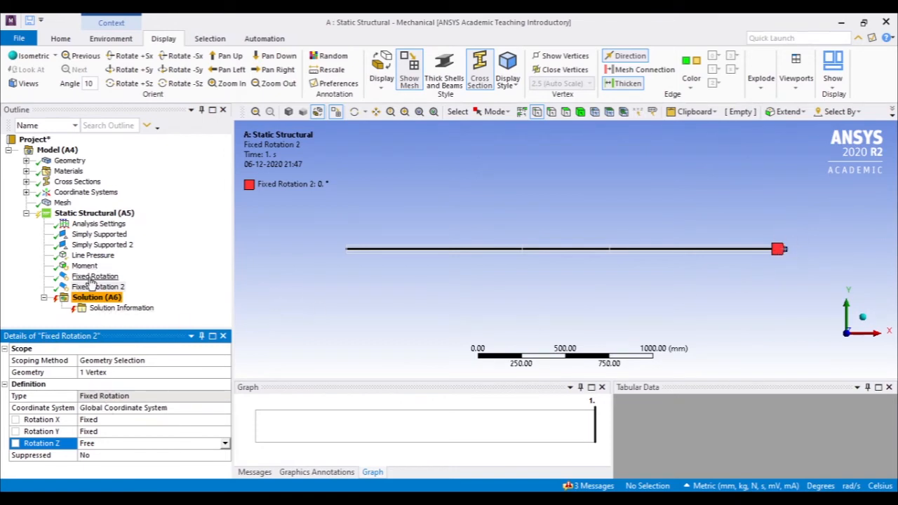
# Solve the Static Structural analysis and insert a Total Deformation result under the Solution
pyautogui.rightClick(96, 298)
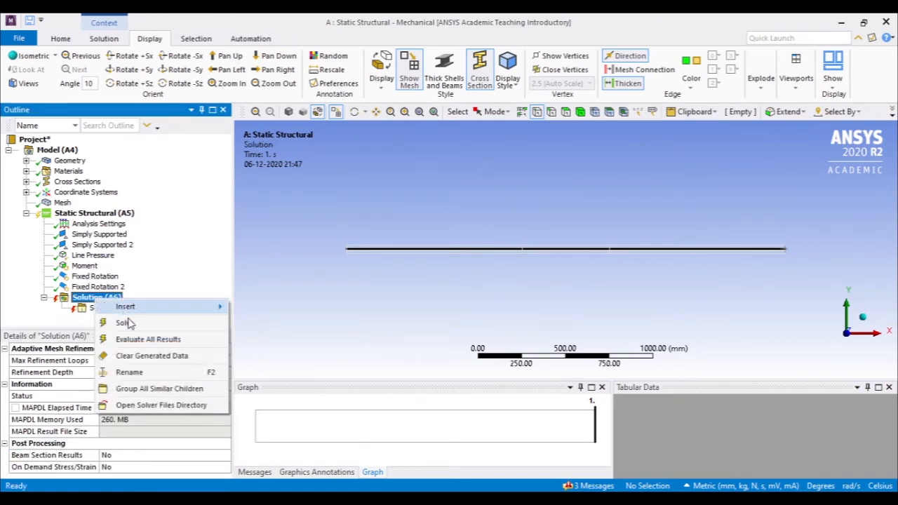
pyautogui.click(239, 322)
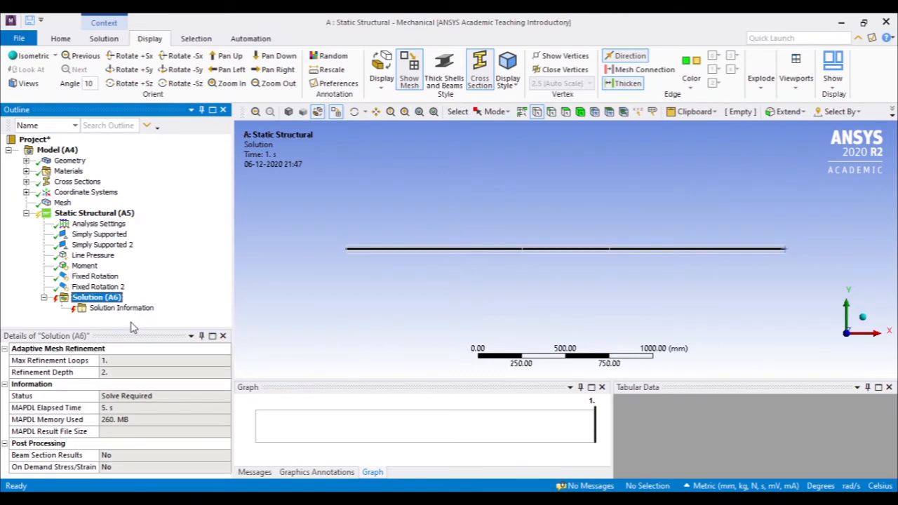
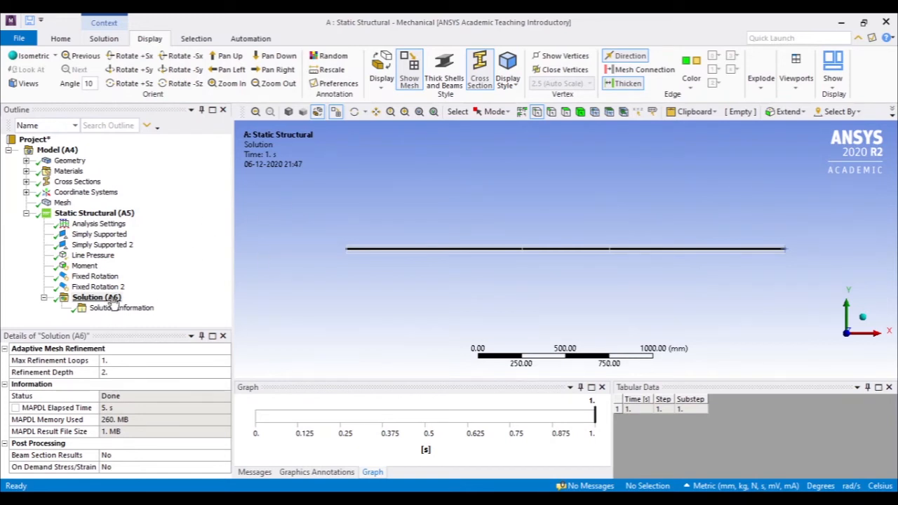
pyautogui.rightClick(115, 301)
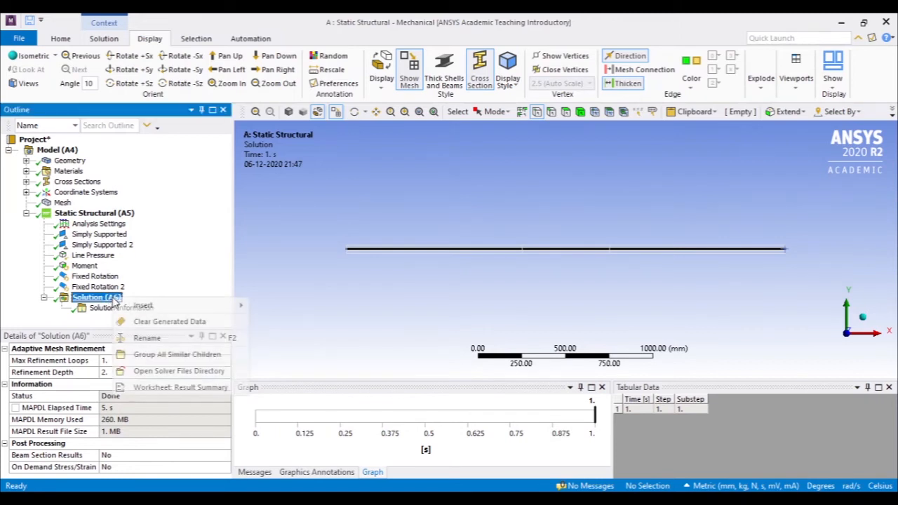
pyautogui.moveTo(185, 305)
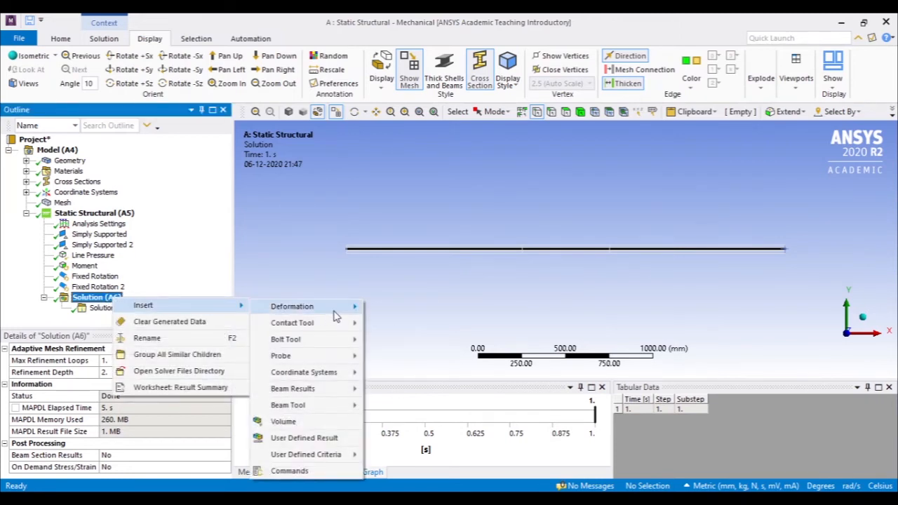
pyautogui.moveTo(335, 309)
pyautogui.click(415, 313)
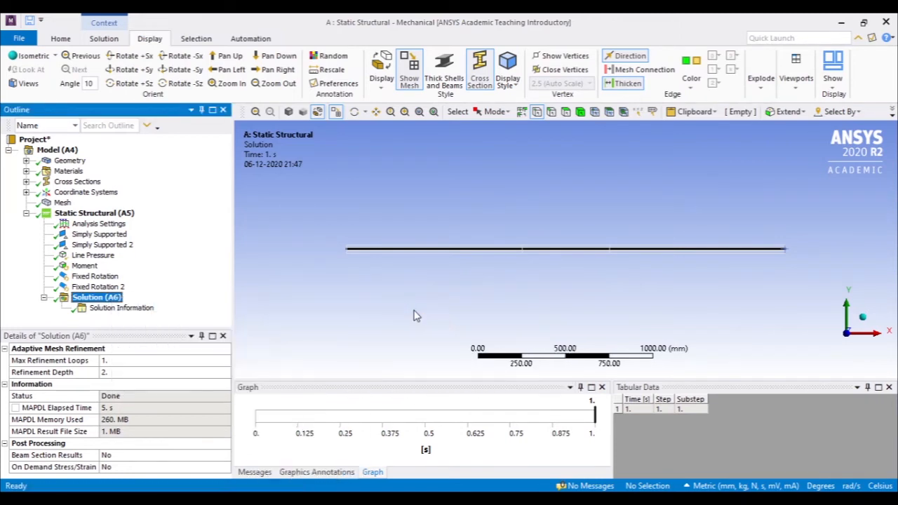
# Insert a Beam Tool under the Solution
pyautogui.rightClick(102, 298)
pyautogui.moveTo(165, 300)
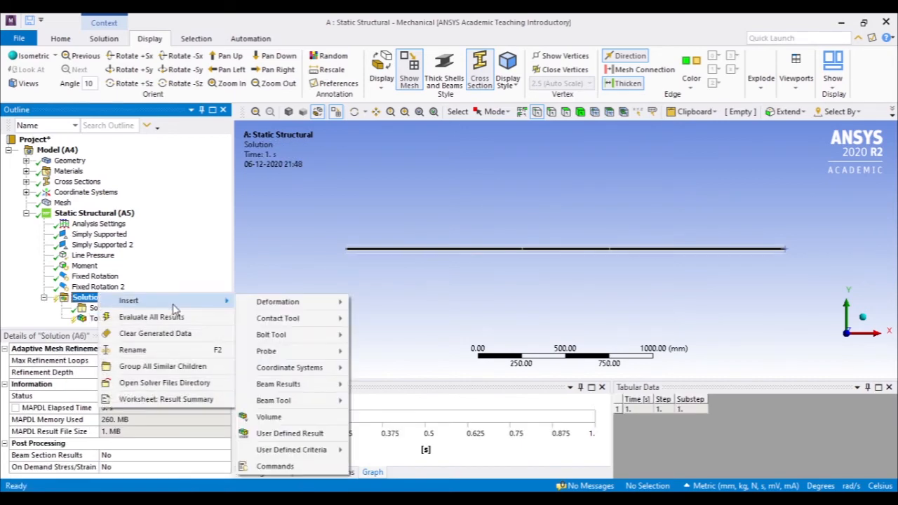
pyautogui.moveTo(296, 387)
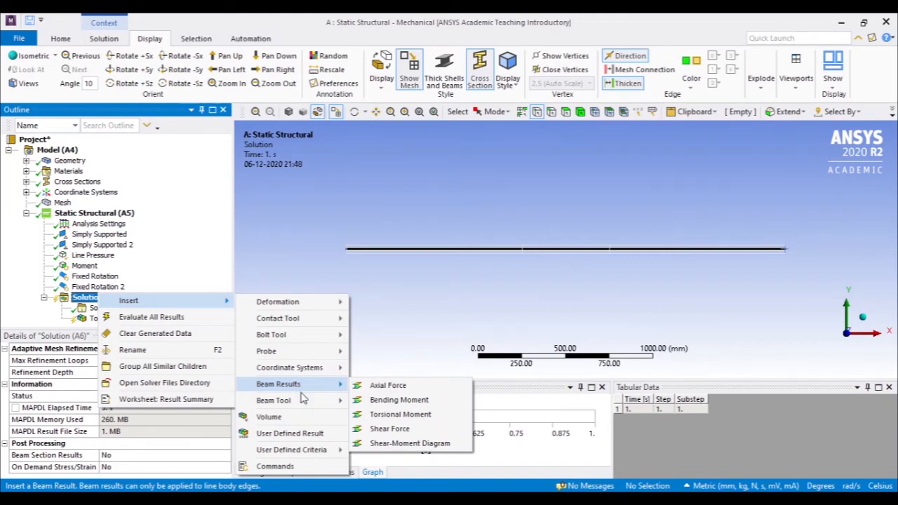
pyautogui.moveTo(324, 405)
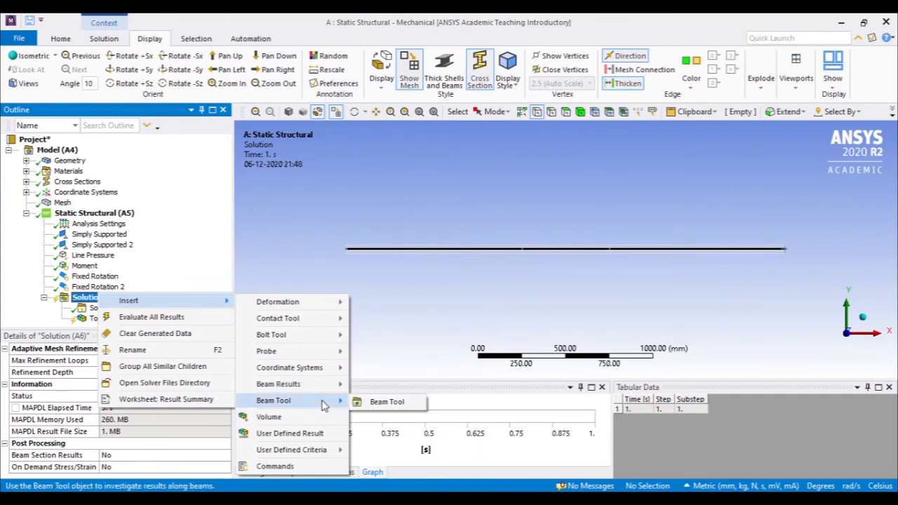
pyautogui.click(364, 409)
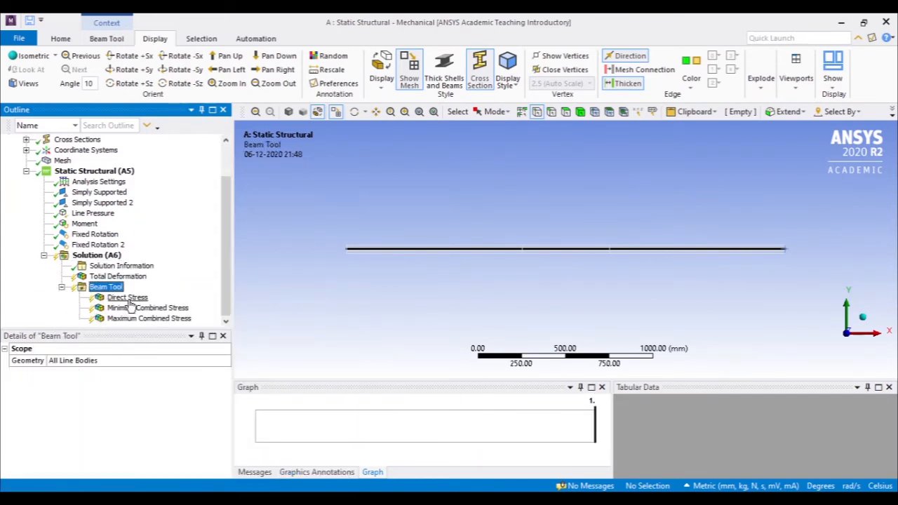
# Look through the Beam Tool's direct, minimum combined and maximum combined stress results and the further stress types it offers
pyautogui.click(129, 298)
pyautogui.click(142, 309)
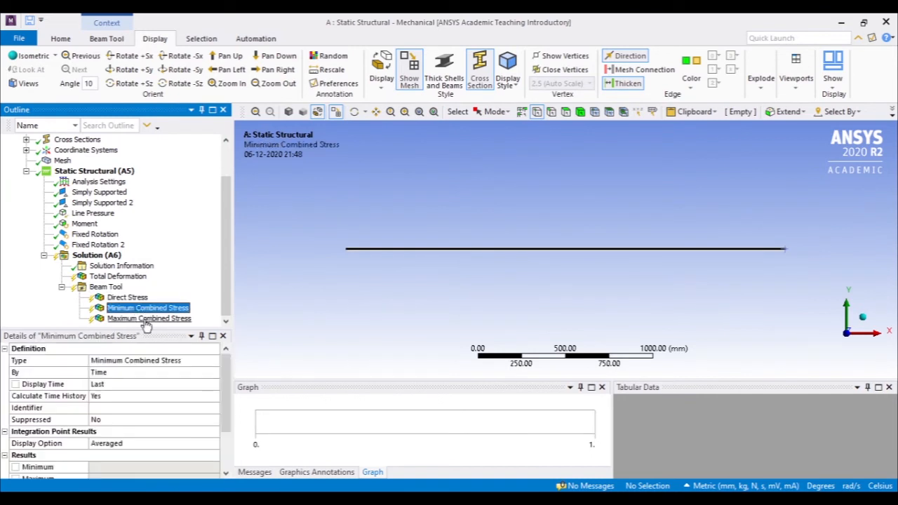
pyautogui.click(145, 321)
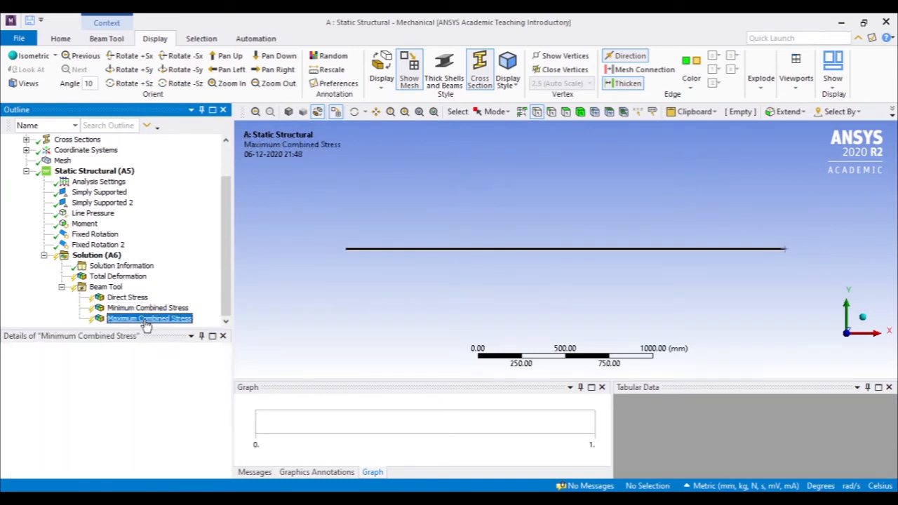
pyautogui.click(115, 278)
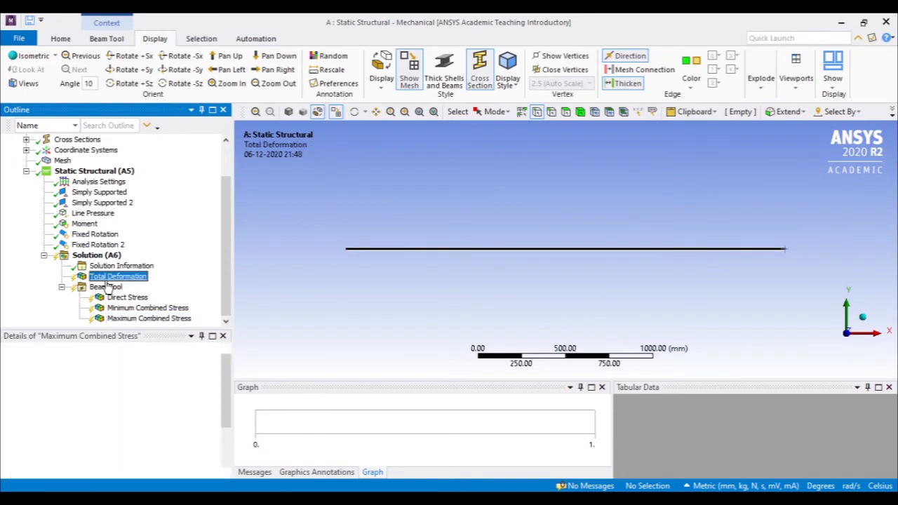
pyautogui.rightClick(117, 277)
pyautogui.rightClick(106, 287)
pyautogui.moveTo(142, 292)
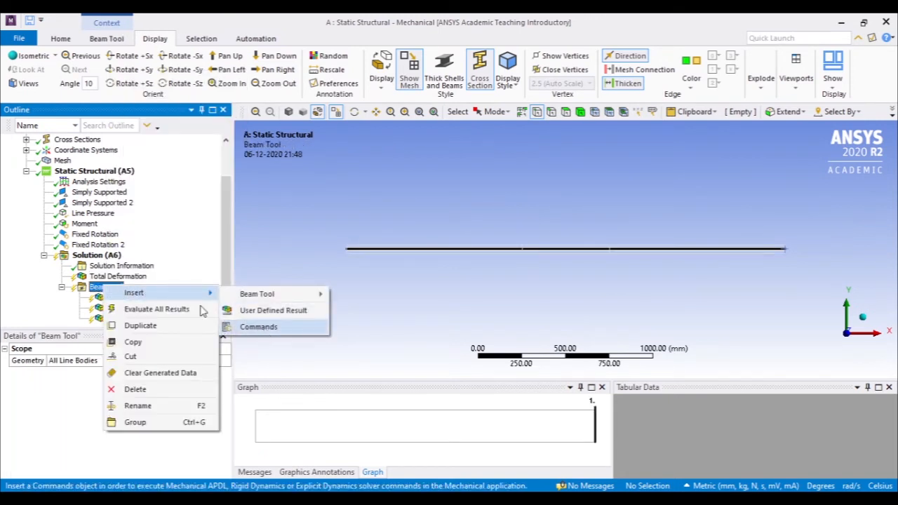
pyautogui.moveTo(280, 294)
pyautogui.moveTo(358, 300)
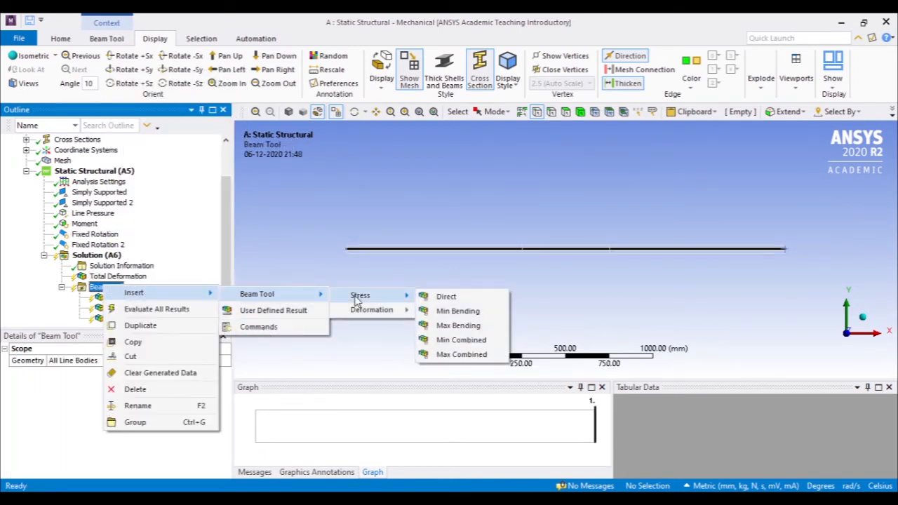
pyautogui.click(161, 266)
# Insert an Axial Force beam result under the Solution for all line bodies
pyautogui.click(101, 257)
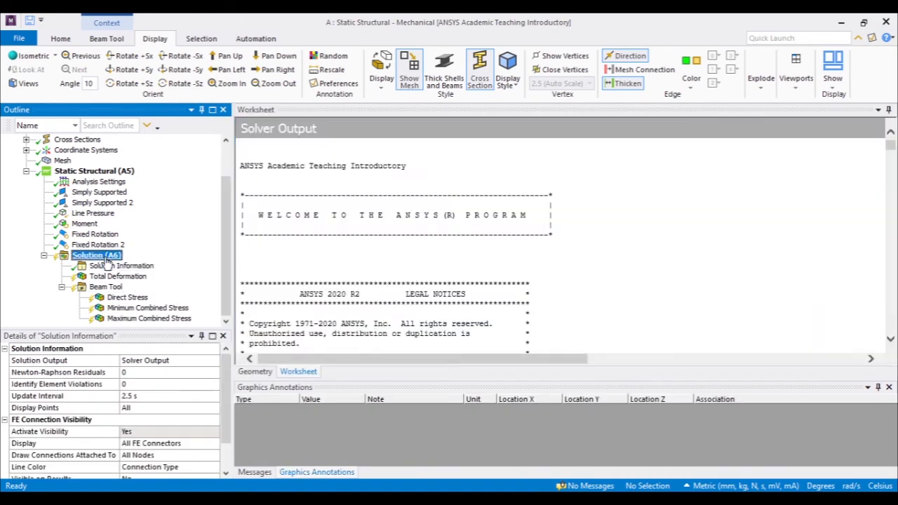
pyautogui.rightClick(102, 258)
pyautogui.moveTo(131, 261)
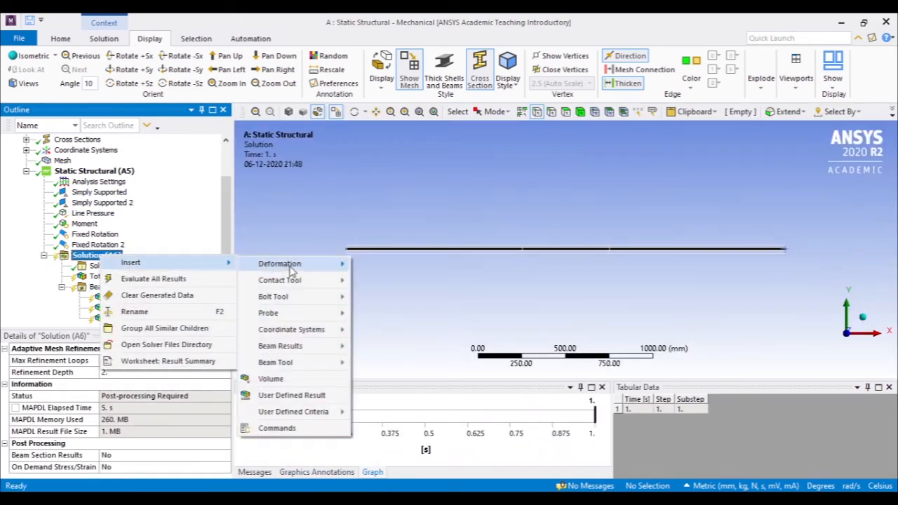
pyautogui.moveTo(281, 346)
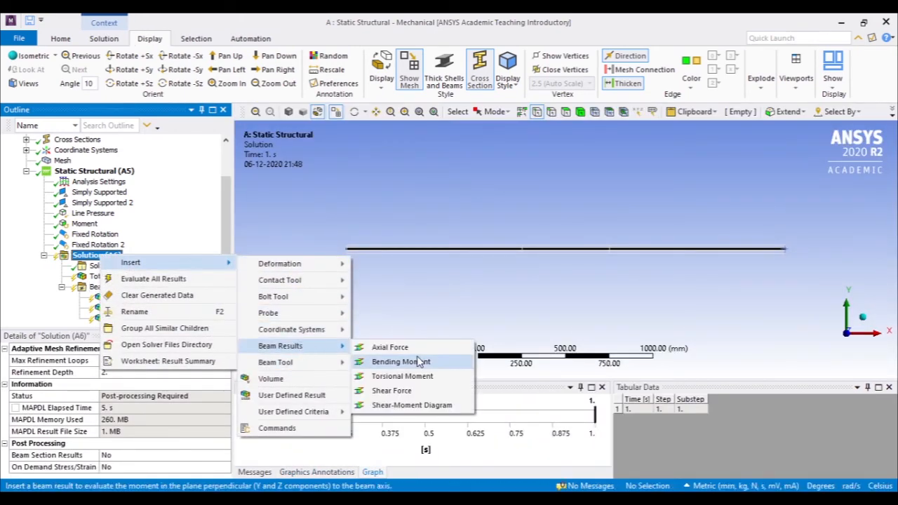
pyautogui.click(390, 347)
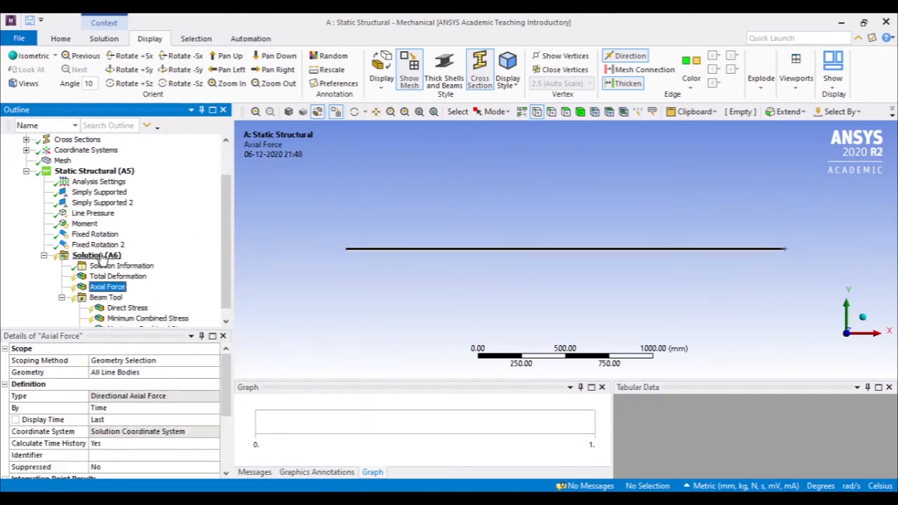
# Insert a Bending Moment beam result under the Solution
pyautogui.click(102, 256)
pyautogui.rightClick(102, 258)
pyautogui.moveTo(132, 261)
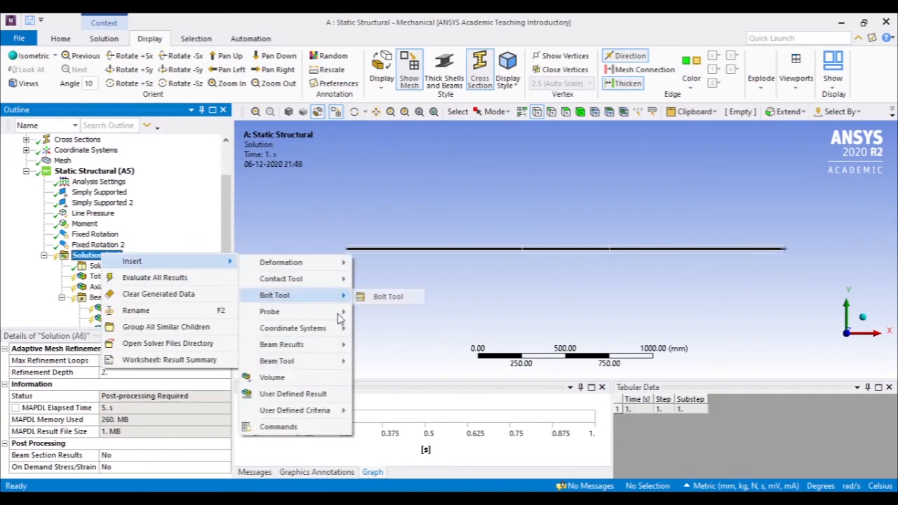
pyautogui.moveTo(345, 345)
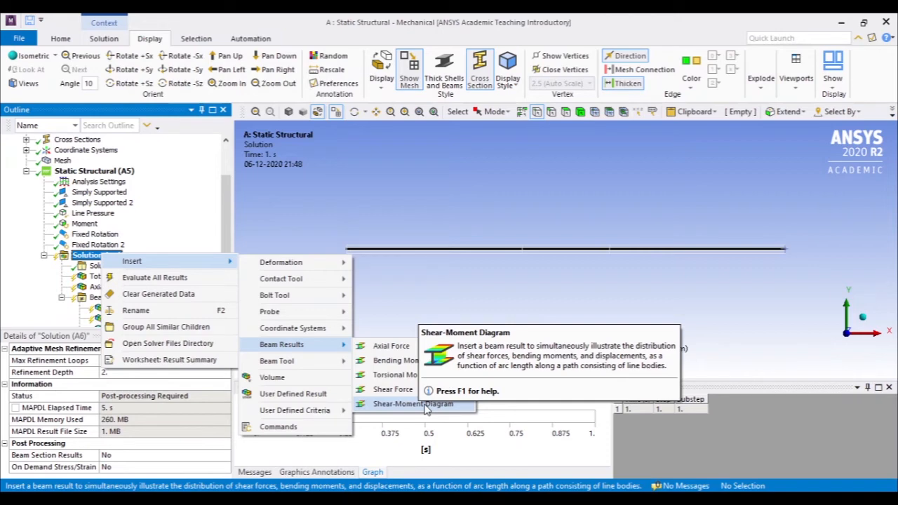
pyautogui.click(413, 360)
# Insert a Shear Force beam result under the Solution for all line bodies
pyautogui.rightClick(94, 255)
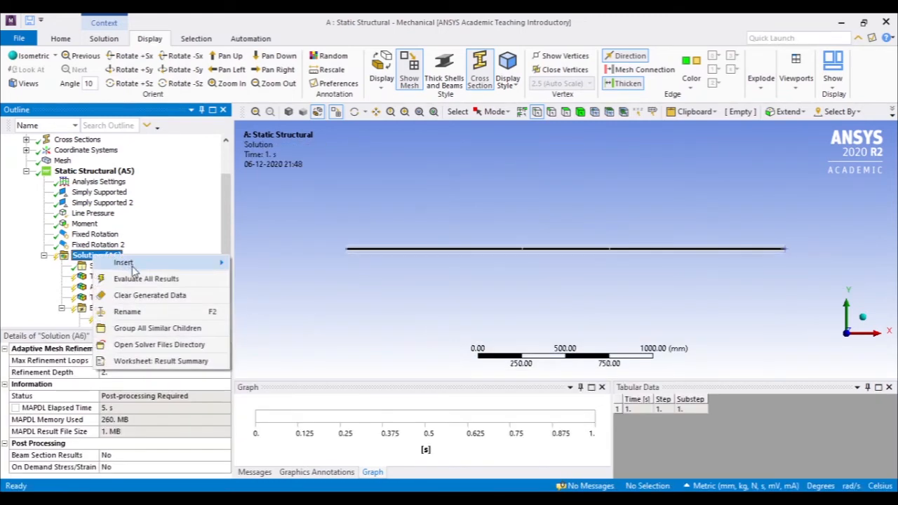
pyautogui.moveTo(280, 346)
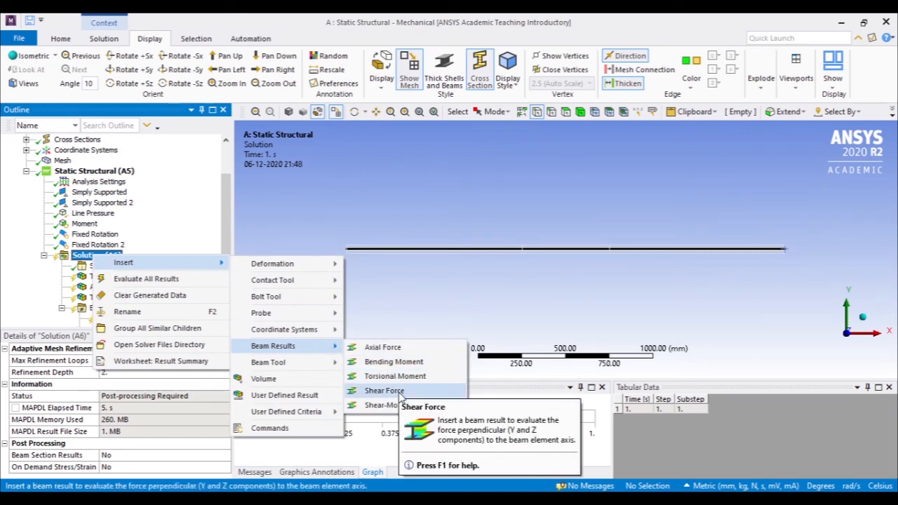
pyautogui.click(398, 393)
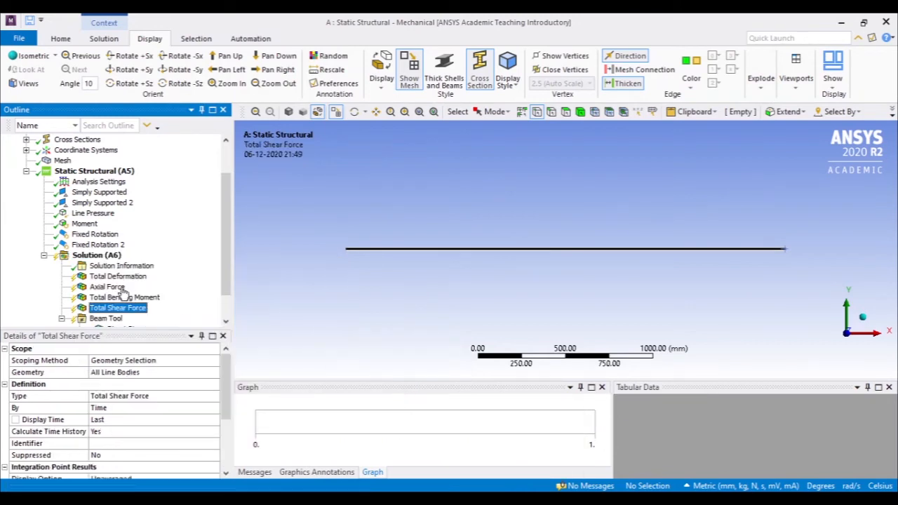
# Evaluate all results inserted under the Solution
pyautogui.scroll(-1, 98, 272)
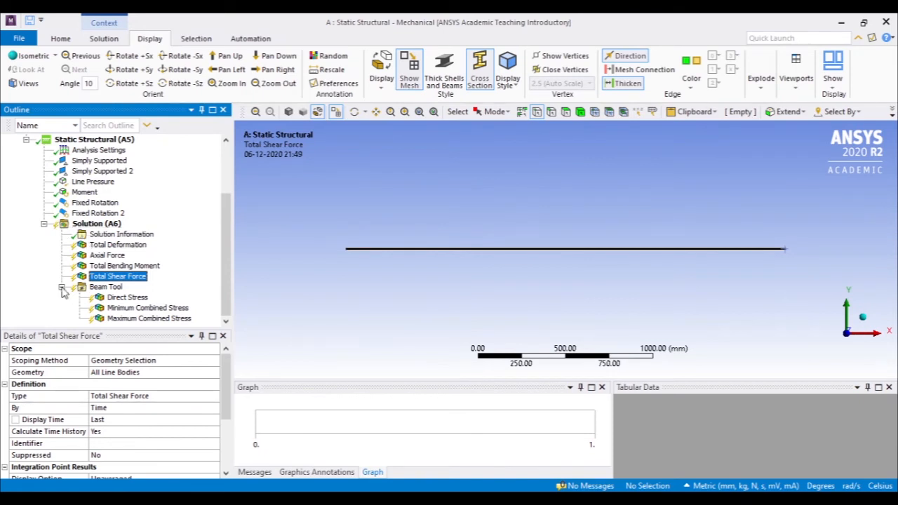
pyautogui.scroll(1, 61, 293)
pyautogui.scroll(-1, 74, 303)
pyautogui.rightClick(99, 226)
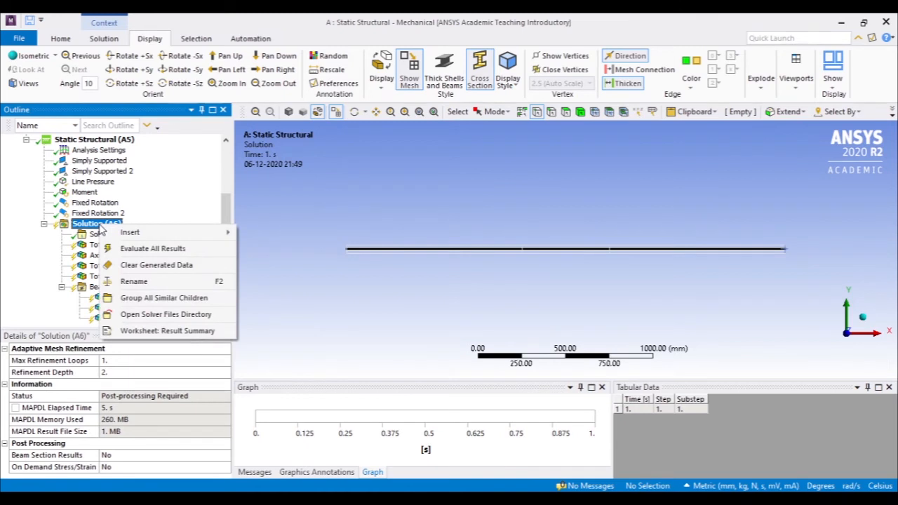
pyautogui.click(158, 251)
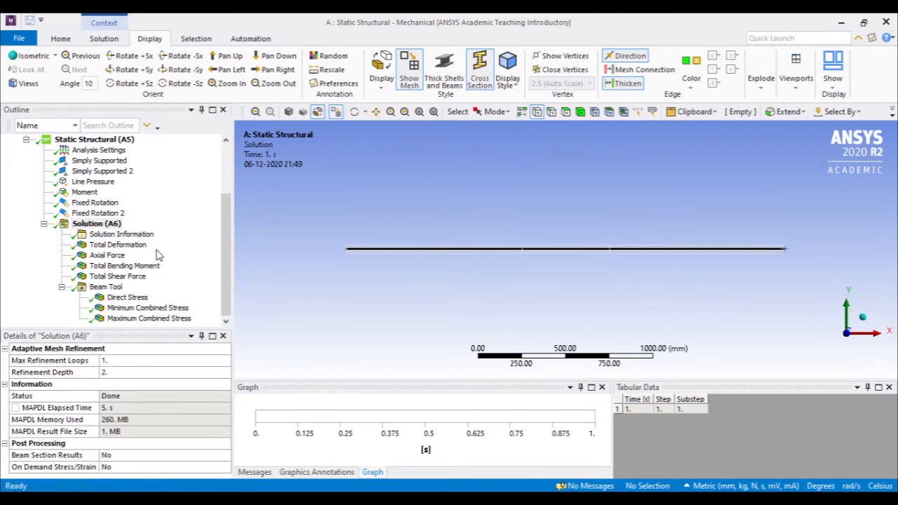
# Display the Total Deformation result, play its animation and stop it
pyautogui.click(118, 245)
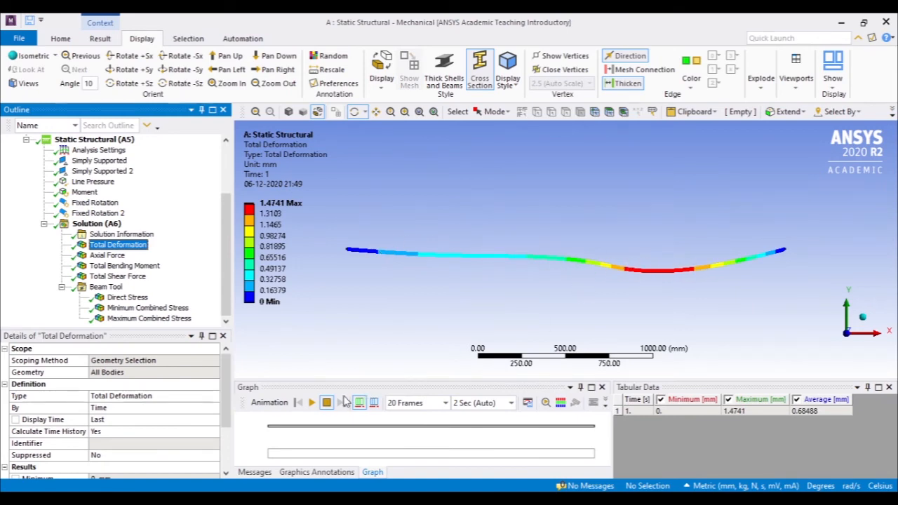
pyautogui.click(312, 403)
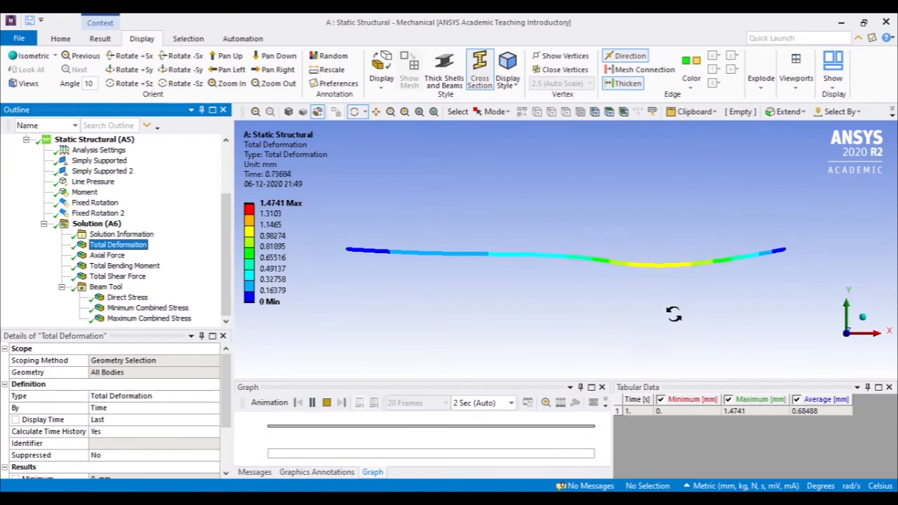
pyautogui.click(327, 404)
# Show the Total Deformation result at the 1.0 (True Scale) deformation scale
pyautogui.click(187, 39)
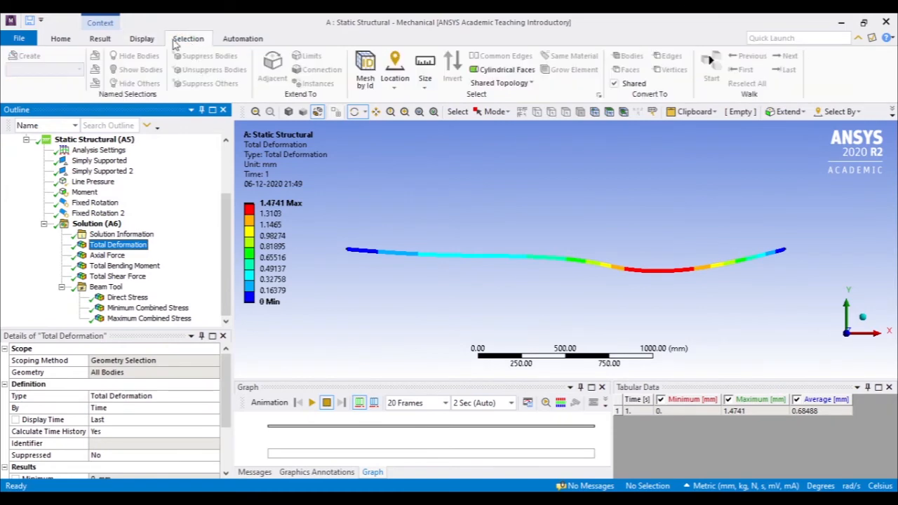
pyautogui.click(100, 39)
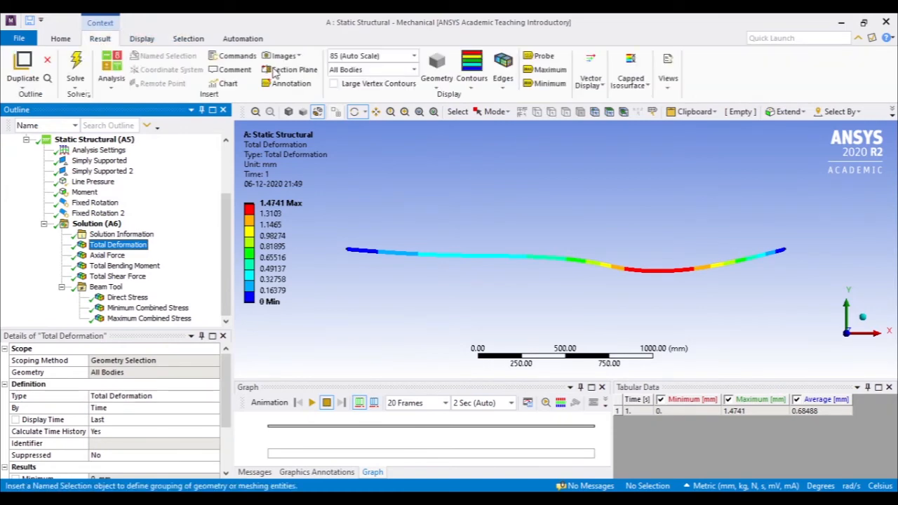
pyautogui.click(414, 56)
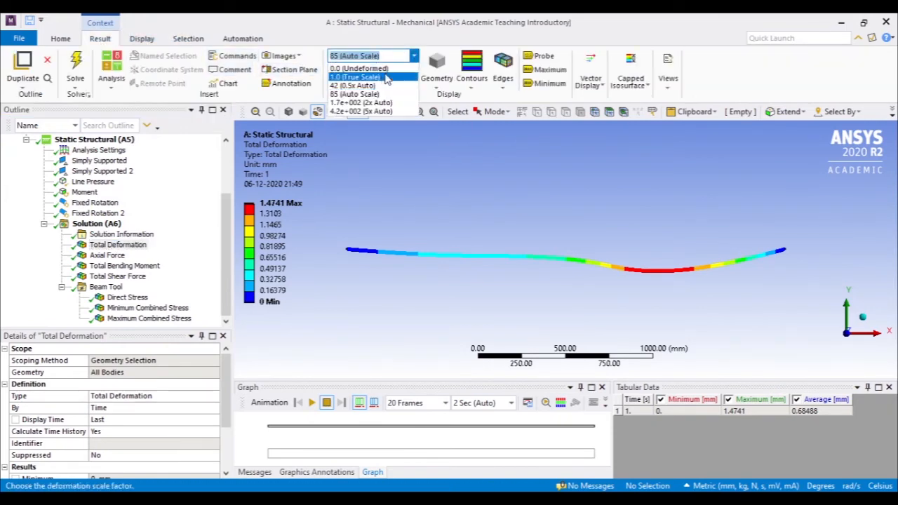
pyautogui.click(355, 76)
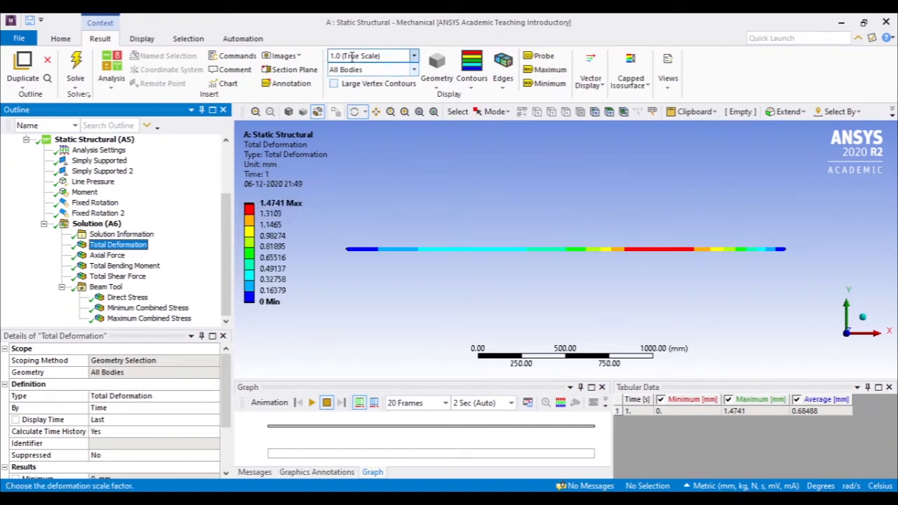
# Return the deformation display scale of the Total Deformation result to 85 (Auto Scale)
pyautogui.click(406, 55)
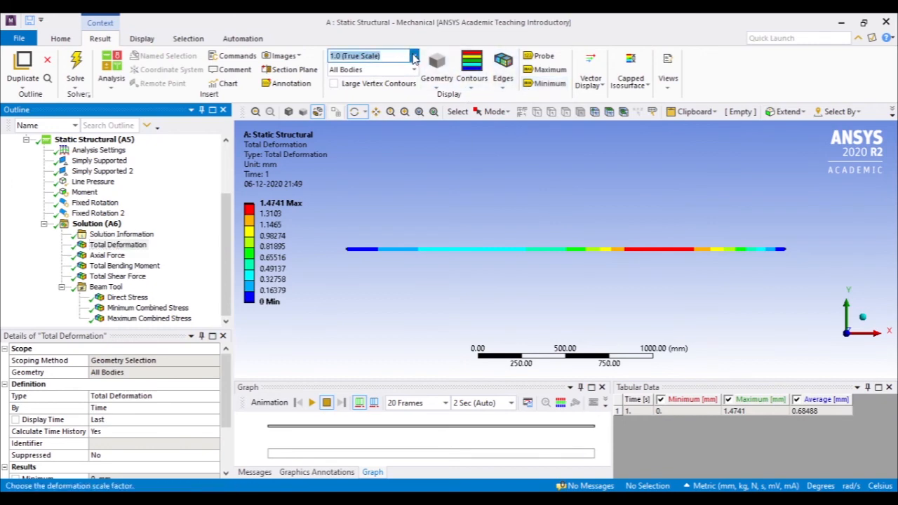
pyautogui.click(393, 94)
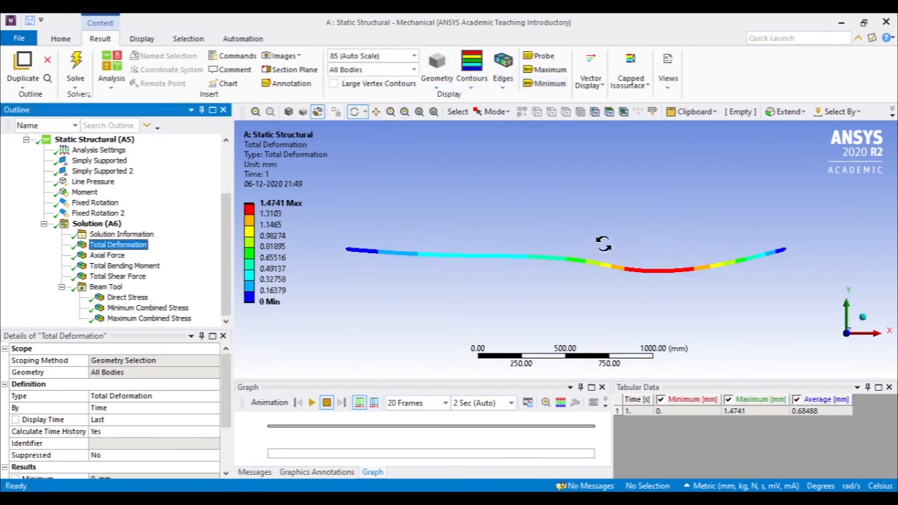
pyautogui.click(405, 57)
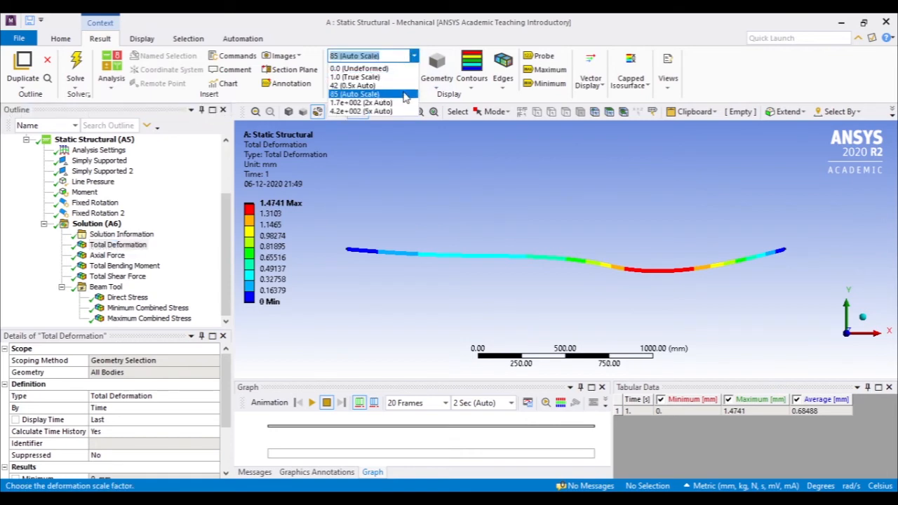
pyautogui.click(470, 175)
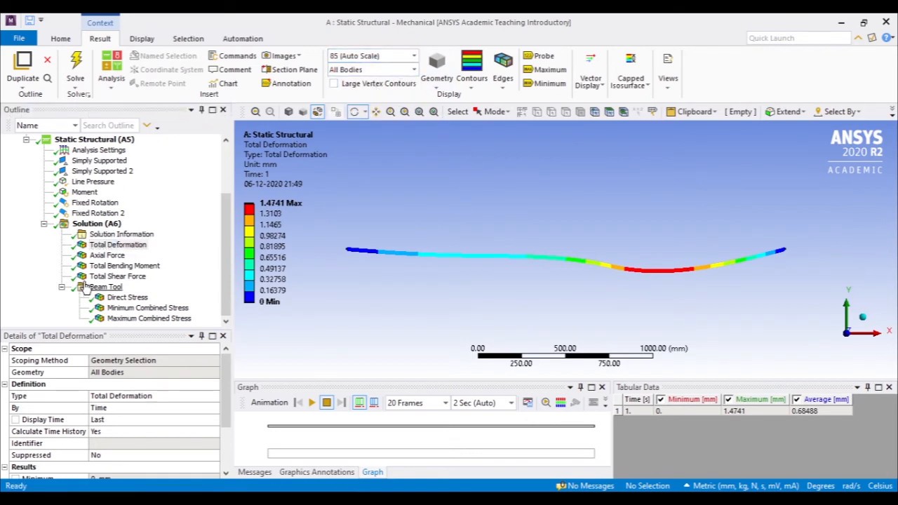
# Review the Axial Force, Total Bending Moment and Total Shear Force plots, plus the Beam Tool's direct and minimum combined stresses
pyautogui.click(108, 255)
pyautogui.click(116, 263)
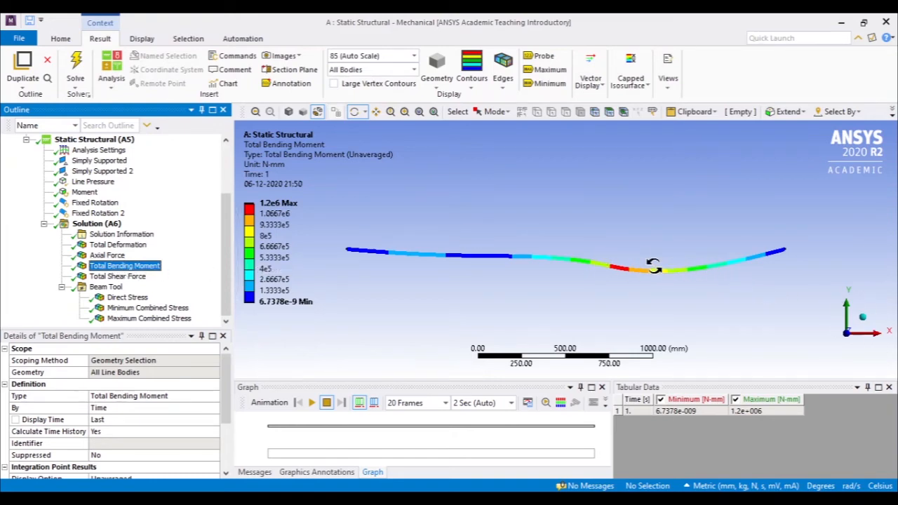
pyautogui.click(141, 277)
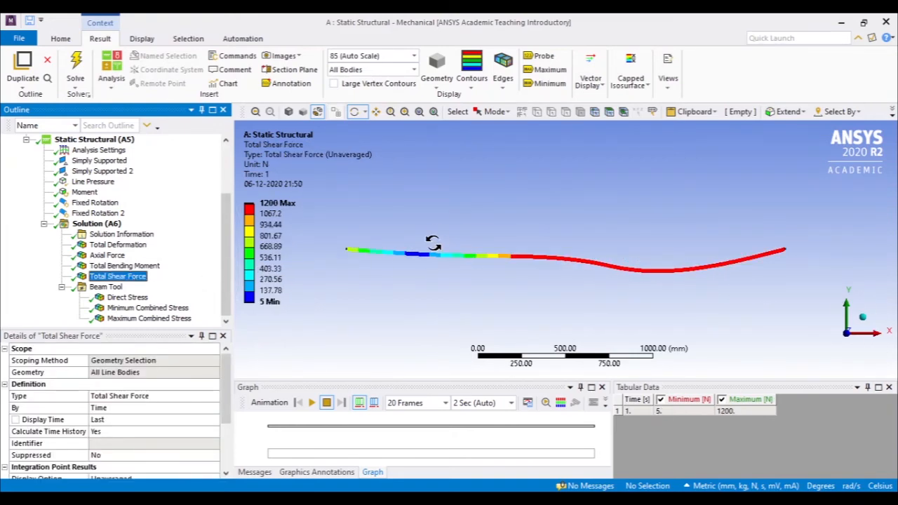
pyautogui.click(126, 297)
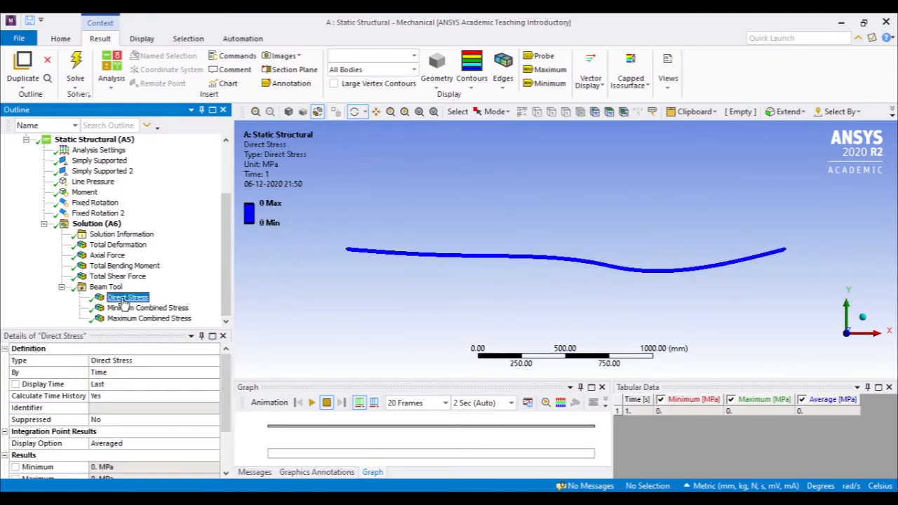
pyautogui.click(148, 309)
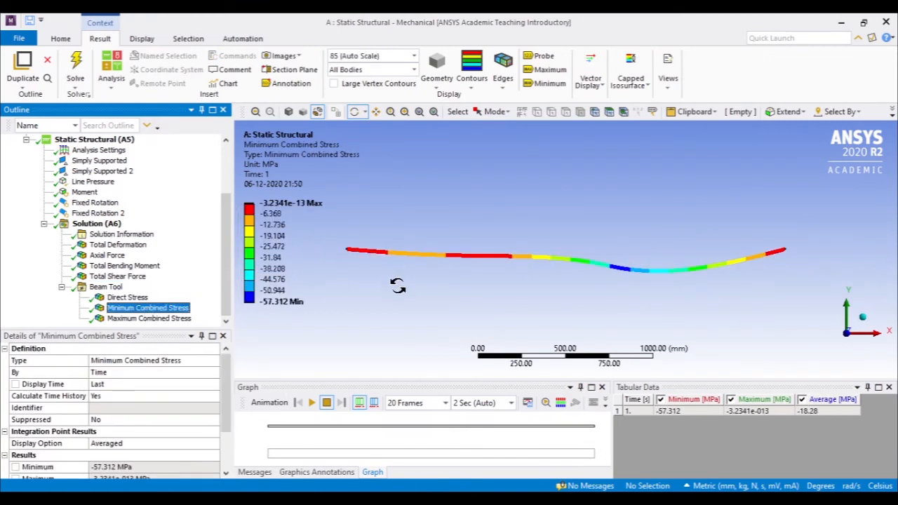
# Display the Beam Tool's maximum combined stress plot
pyautogui.click(148, 318)
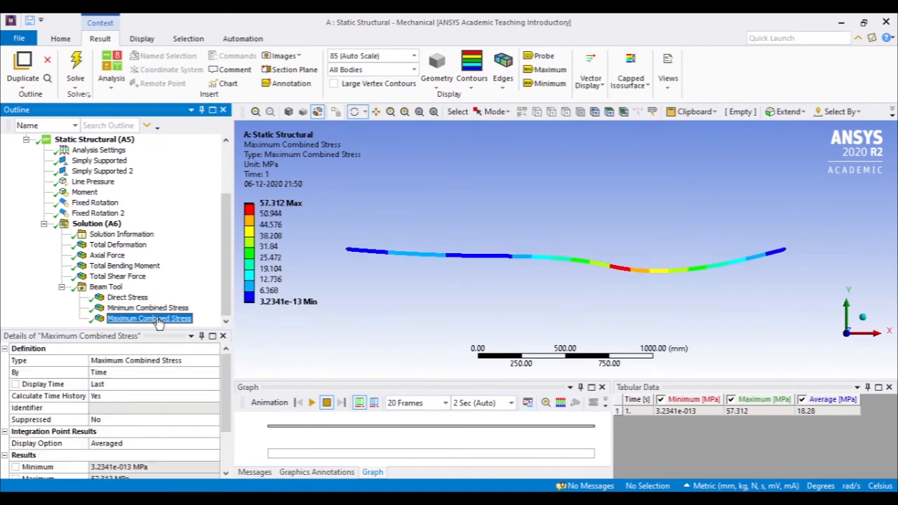
pyautogui.click(105, 287)
pyautogui.rightClick(106, 288)
pyautogui.moveTo(139, 298)
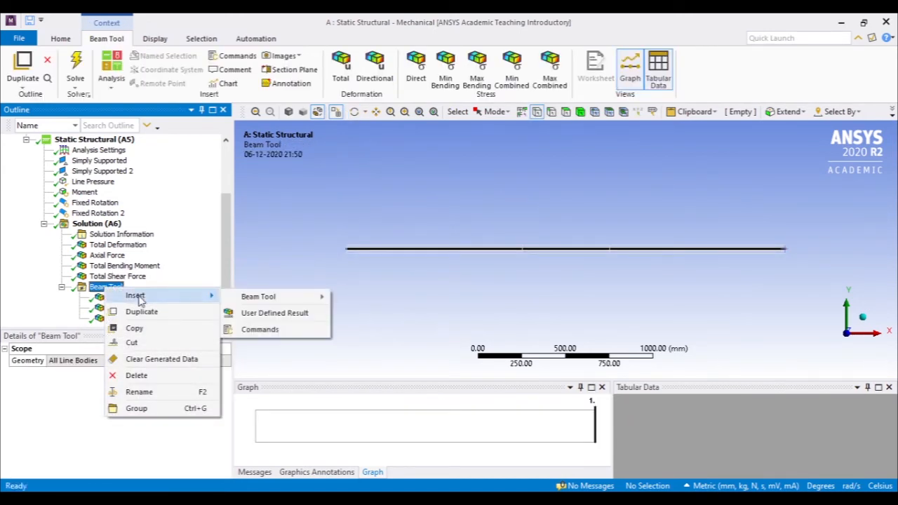
pyautogui.moveTo(260, 297)
# Insert a Shear-Moment Diagram beam result under the Static Structural solution
pyautogui.click(112, 226)
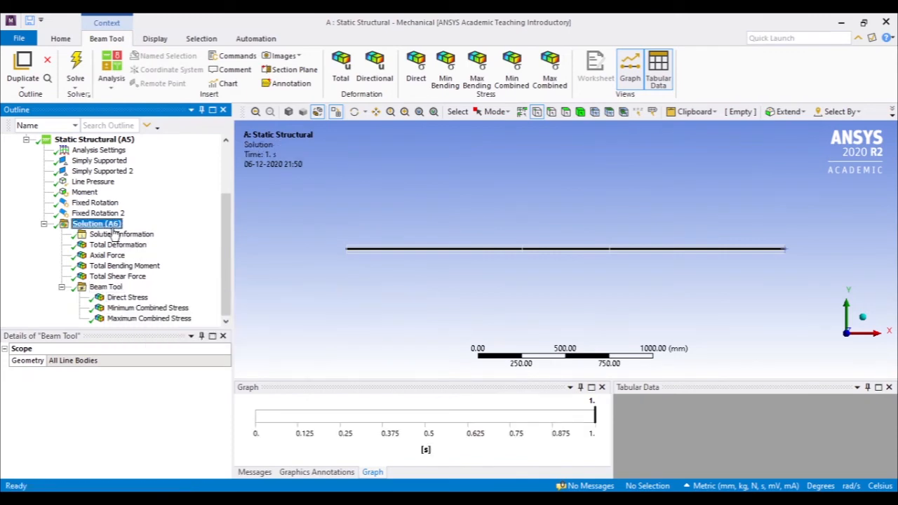
pyautogui.rightClick(113, 227)
pyautogui.moveTo(154, 237)
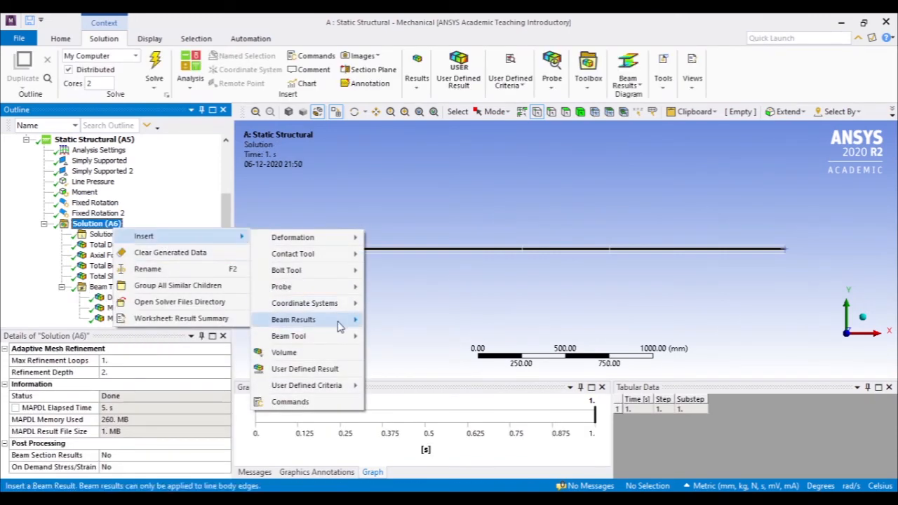
pyautogui.moveTo(348, 320)
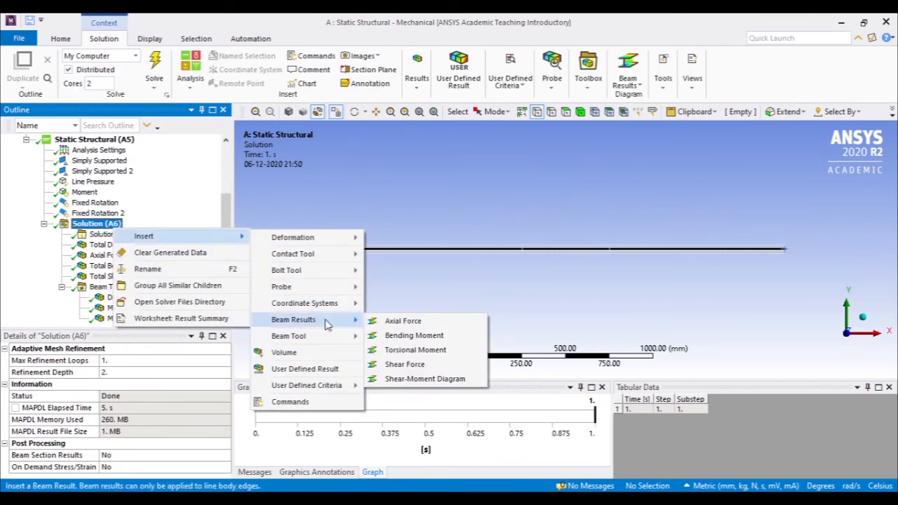
pyautogui.click(424, 379)
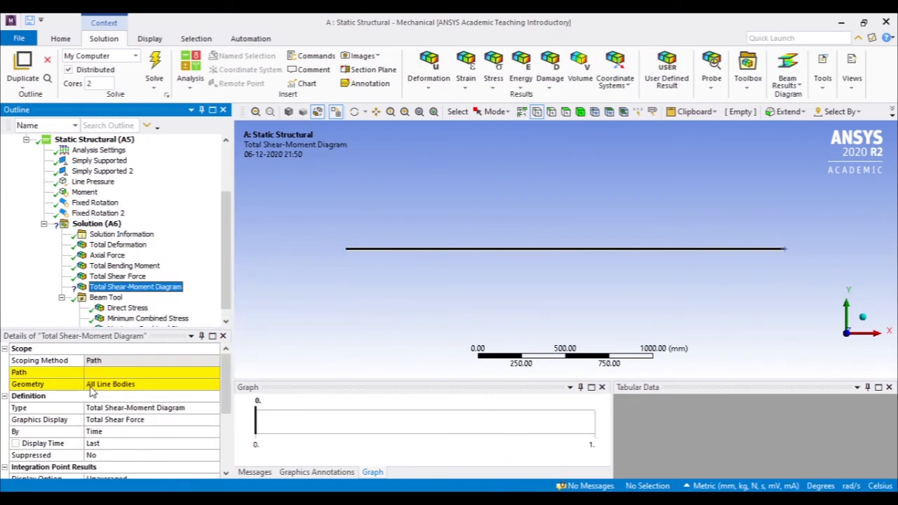
pyautogui.click(102, 374)
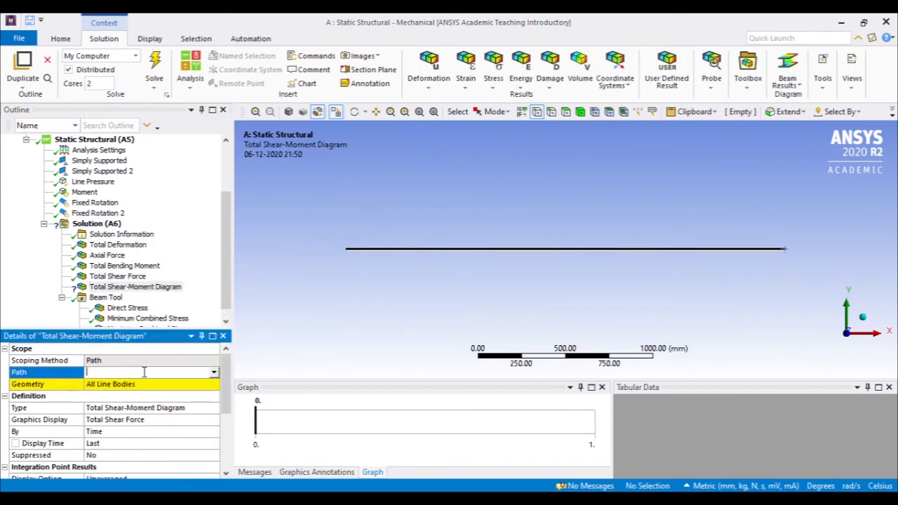
pyautogui.click(214, 373)
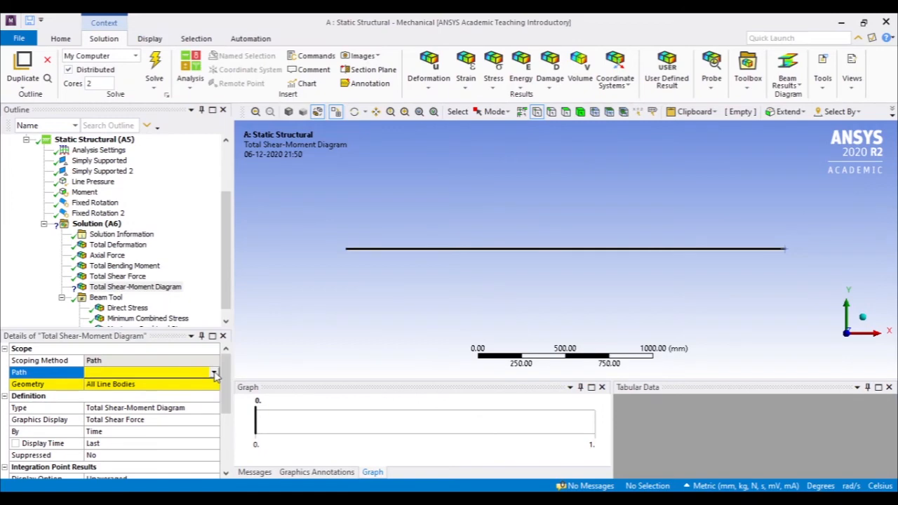
# Add a Path construction geometry object to the model
pyautogui.scroll(3, 126, 272)
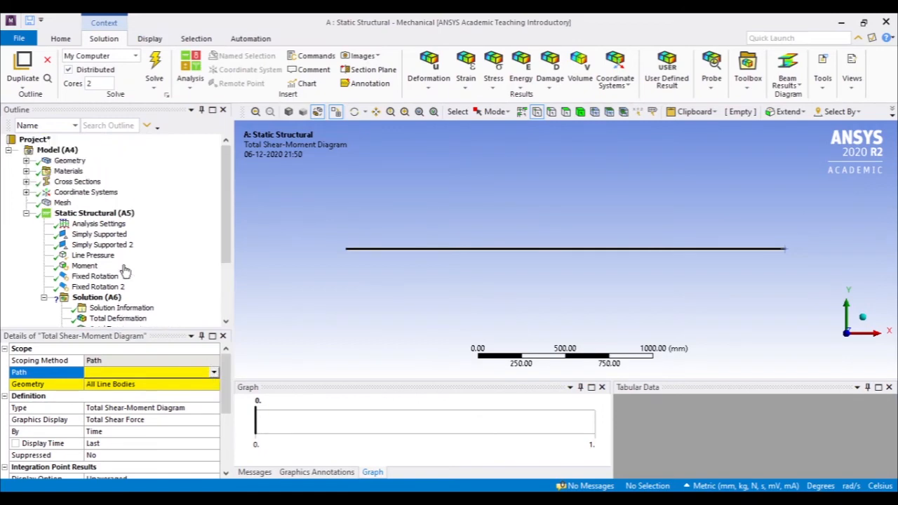
pyautogui.click(53, 152)
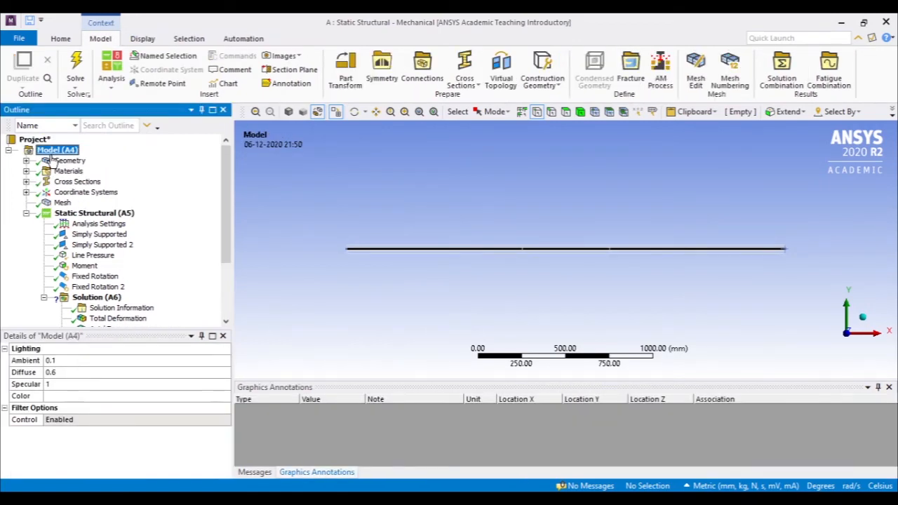
pyautogui.rightClick(52, 156)
pyautogui.moveTo(105, 162)
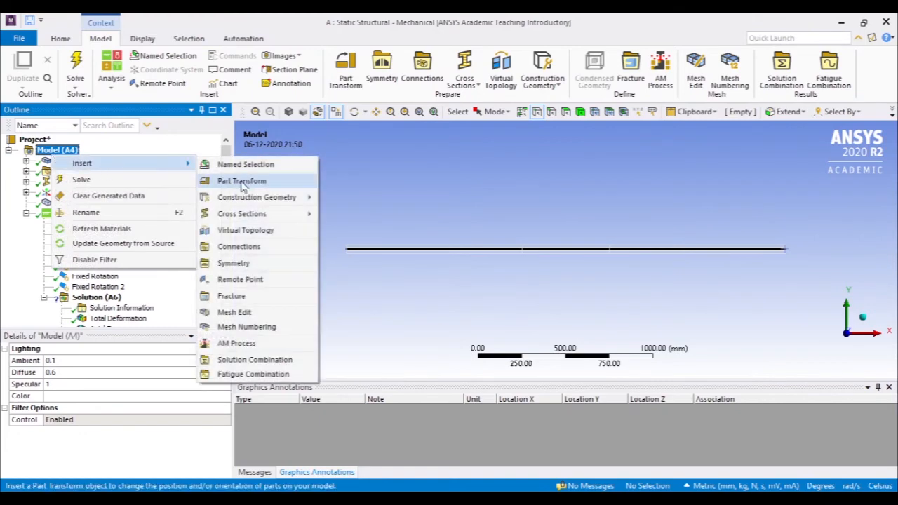
pyautogui.moveTo(287, 197)
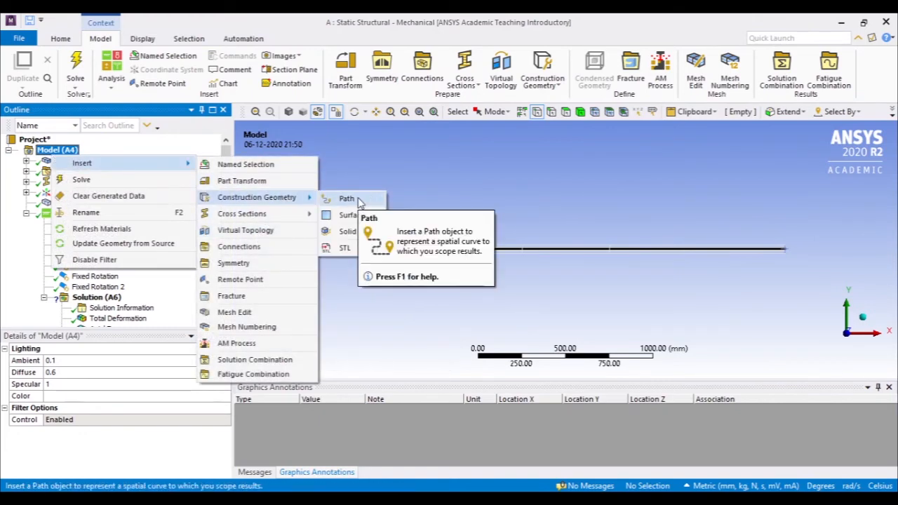
pyautogui.click(411, 176)
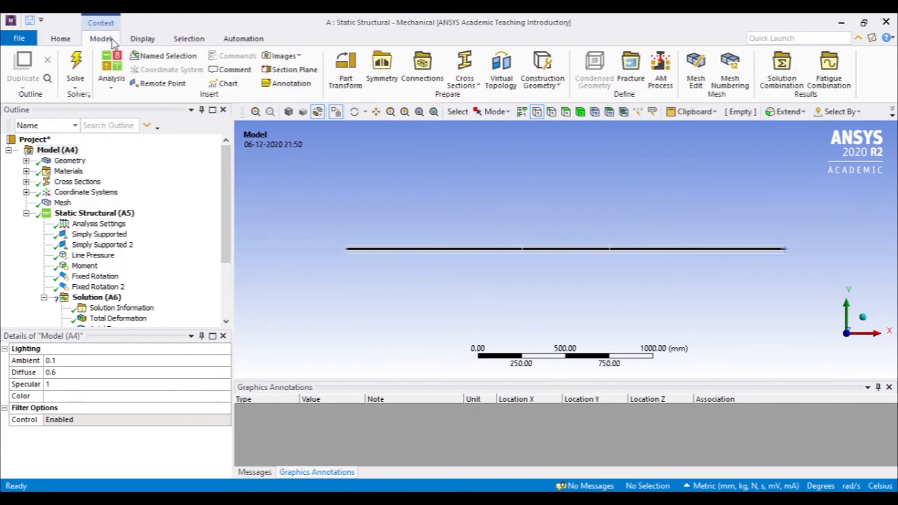
pyautogui.click(544, 80)
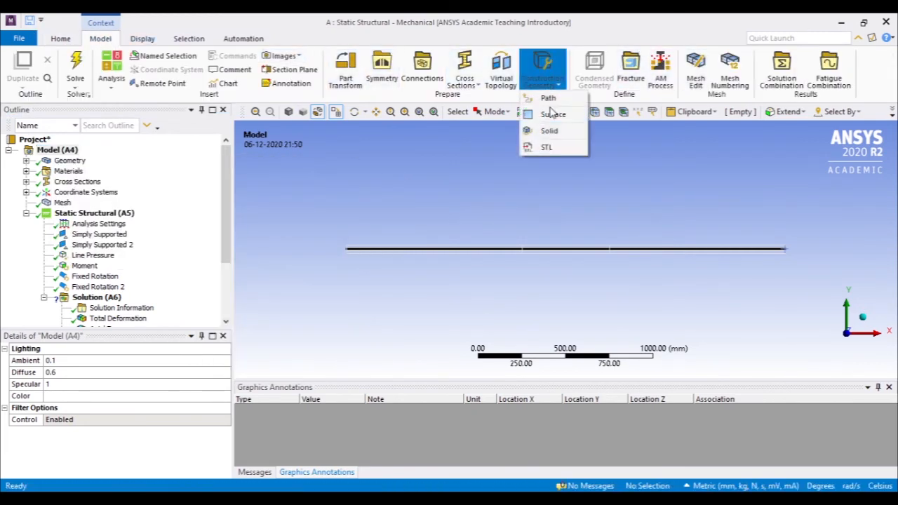
pyautogui.click(547, 98)
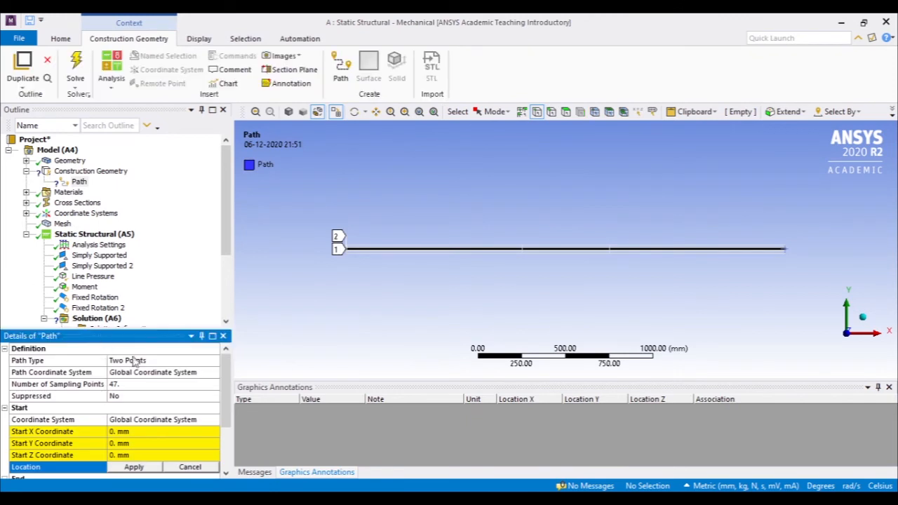
# Set the path type to Edge and scope the path to all three edges along the beam
pyautogui.click(156, 361)
pyautogui.click(214, 361)
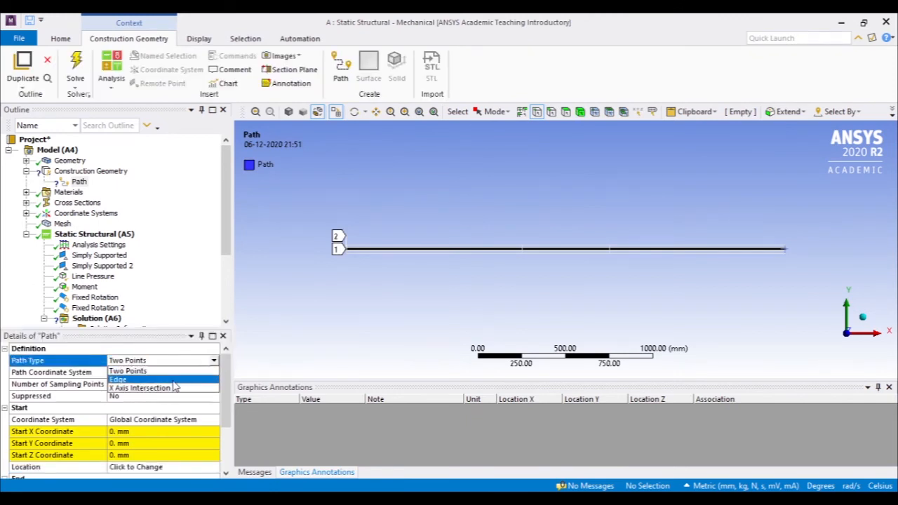
pyautogui.click(137, 383)
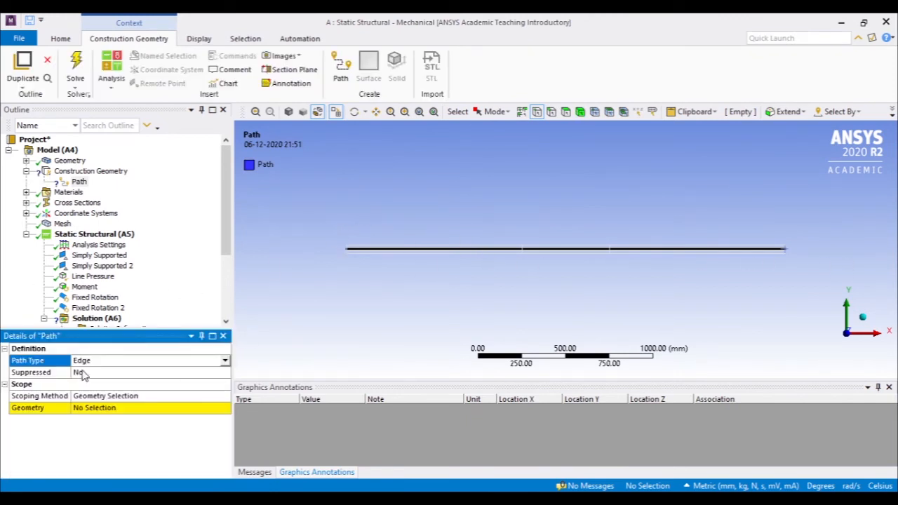
pyautogui.click(552, 112)
pyautogui.click(423, 251)
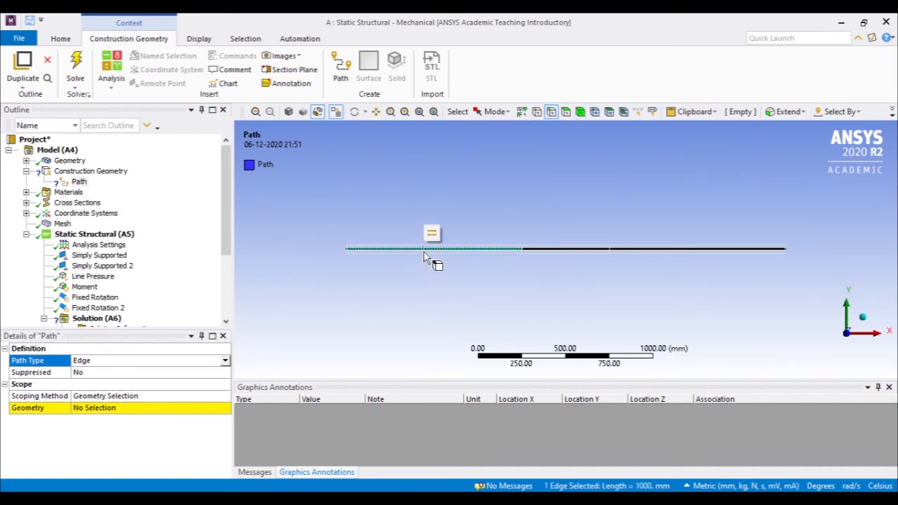
pyautogui.keyDown('ctrl'); pyautogui.click(546, 249); pyautogui.keyUp('ctrl')
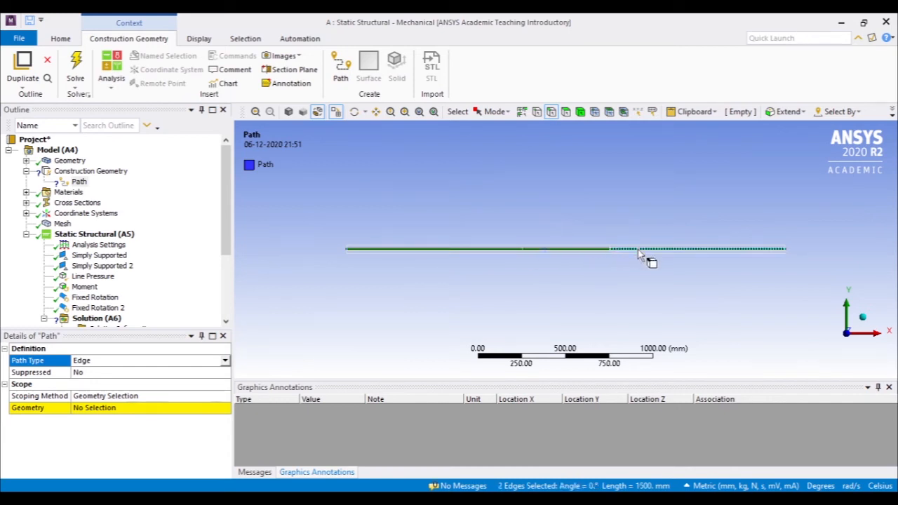
pyautogui.keyDown('ctrl'); pyautogui.click(638, 251); pyautogui.keyUp('ctrl')
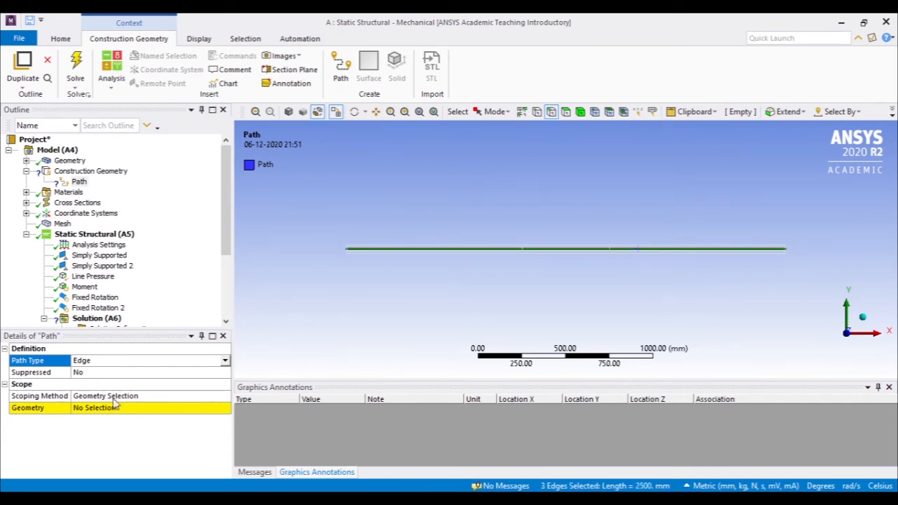
pyautogui.click(92, 410)
pyautogui.click(91, 411)
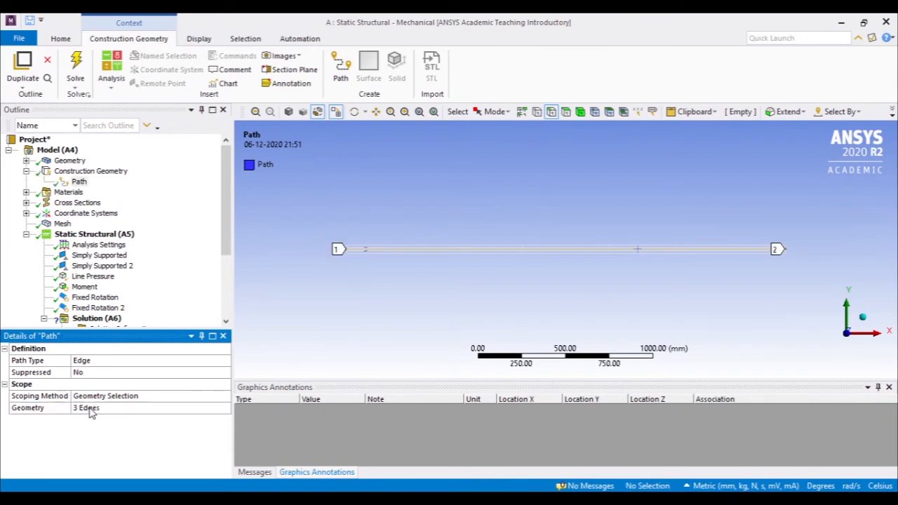
pyautogui.click(82, 183)
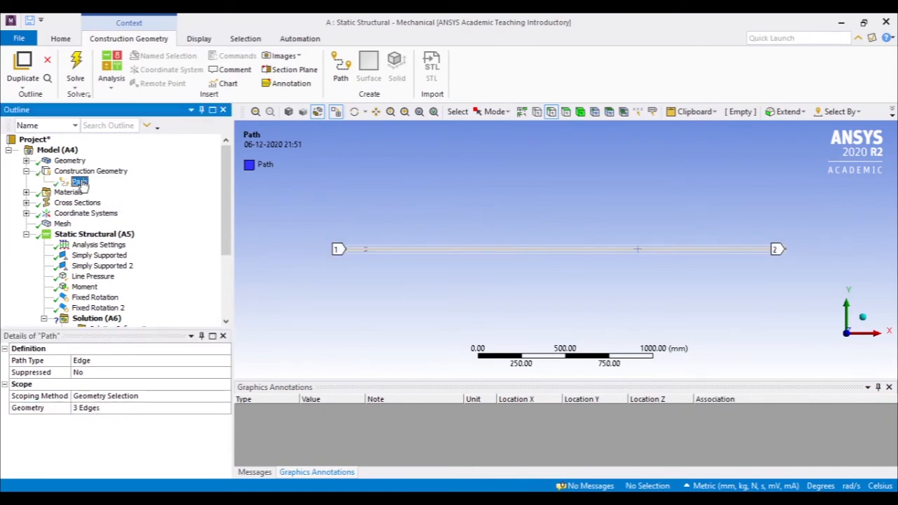
pyautogui.click(26, 171)
# Assign the newly defined path as the path of the Total Shear-Moment Diagram result
pyautogui.scroll(-3, 108, 282)
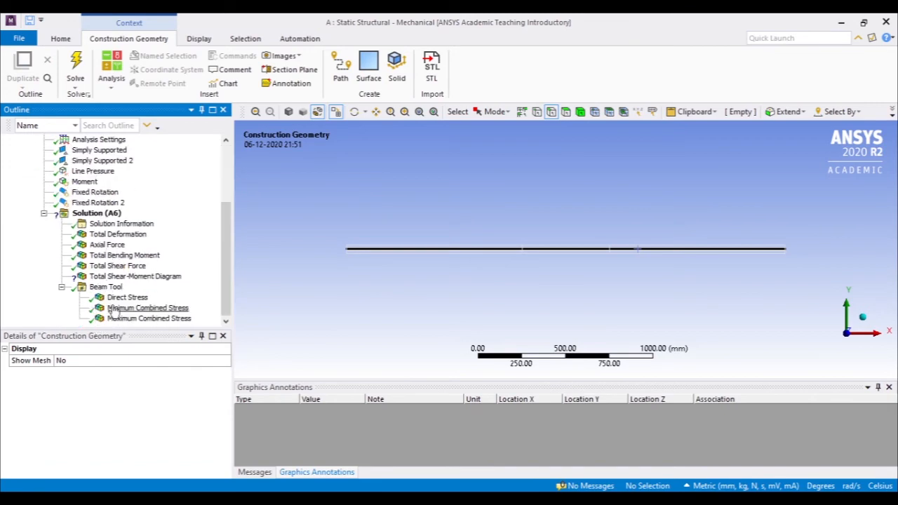
pyautogui.click(120, 278)
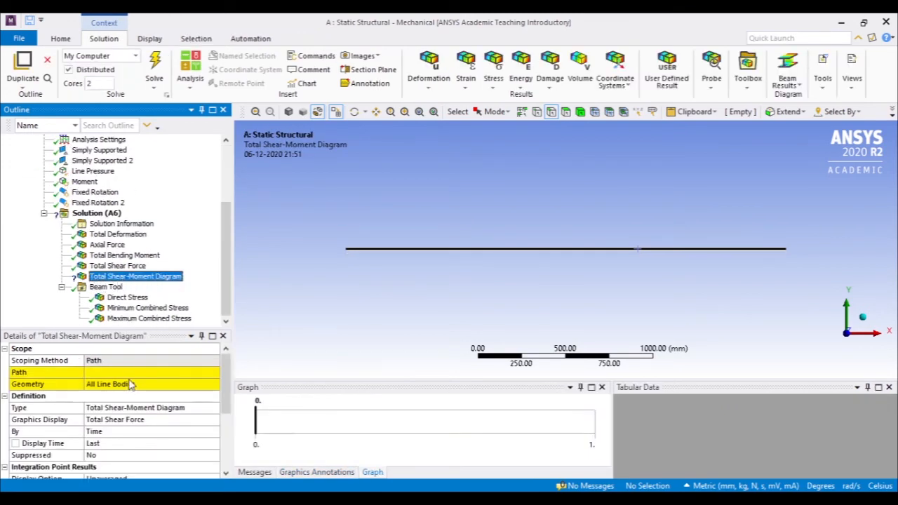
pyautogui.click(145, 372)
pyautogui.click(213, 373)
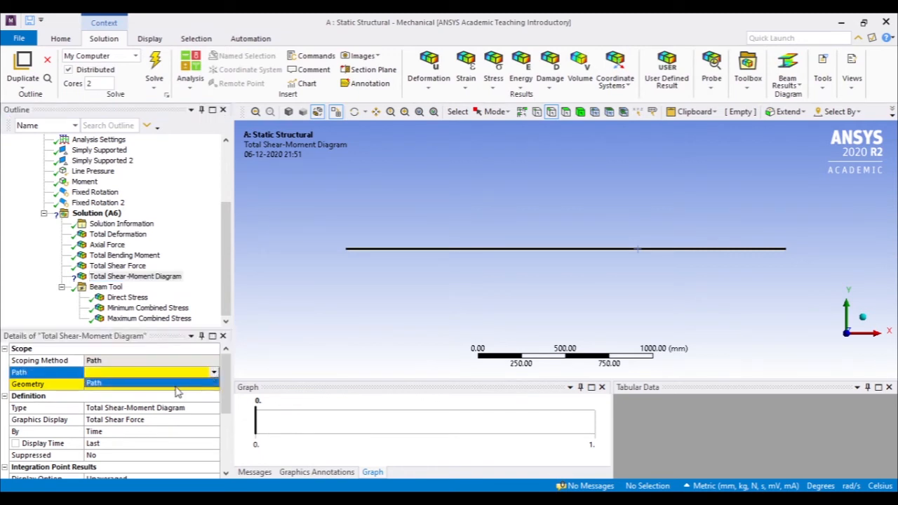
pyautogui.click(179, 385)
pyautogui.scroll(3, 109, 163)
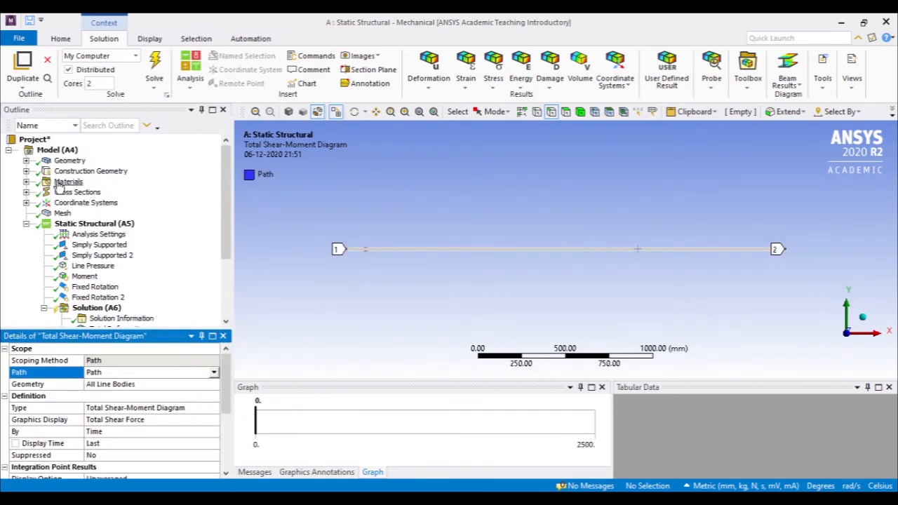
pyautogui.click(27, 171)
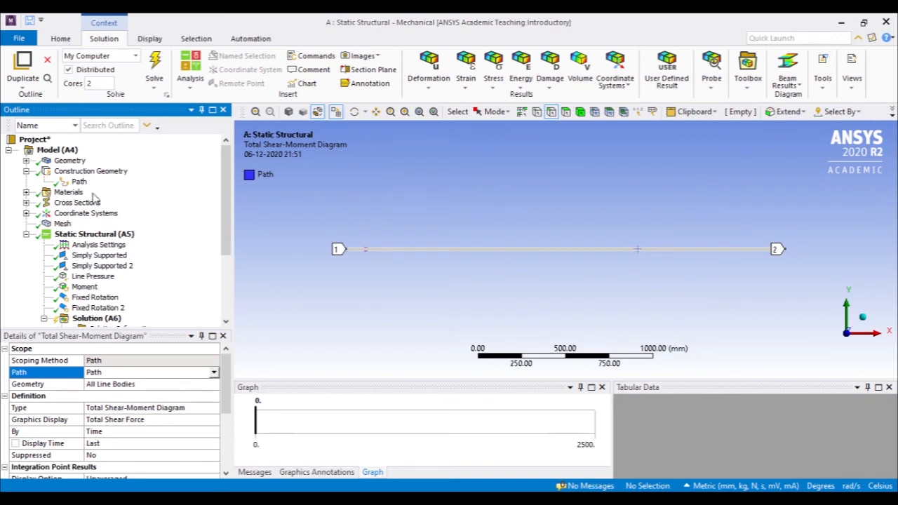
pyautogui.scroll(-3, 168, 312)
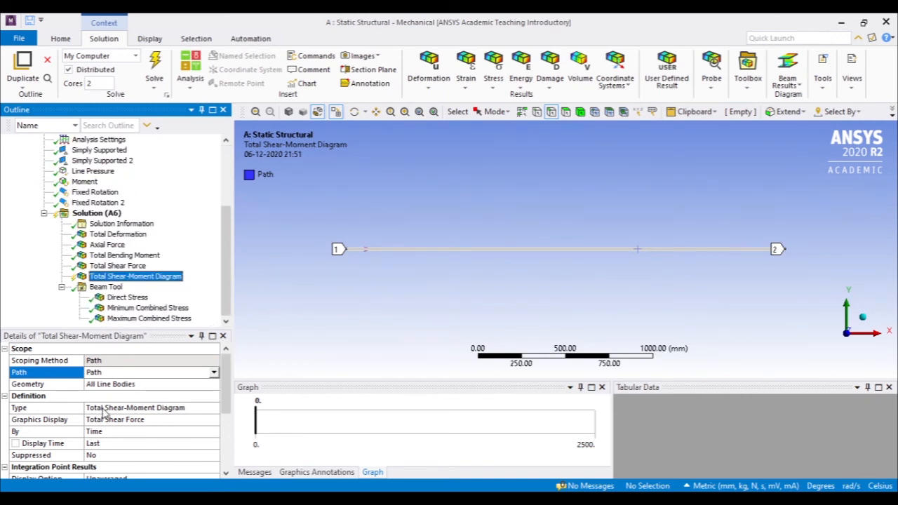
# Evaluate the Total Shear-Moment Diagram with Total Shear Force as the graphics display
pyautogui.click(137, 421)
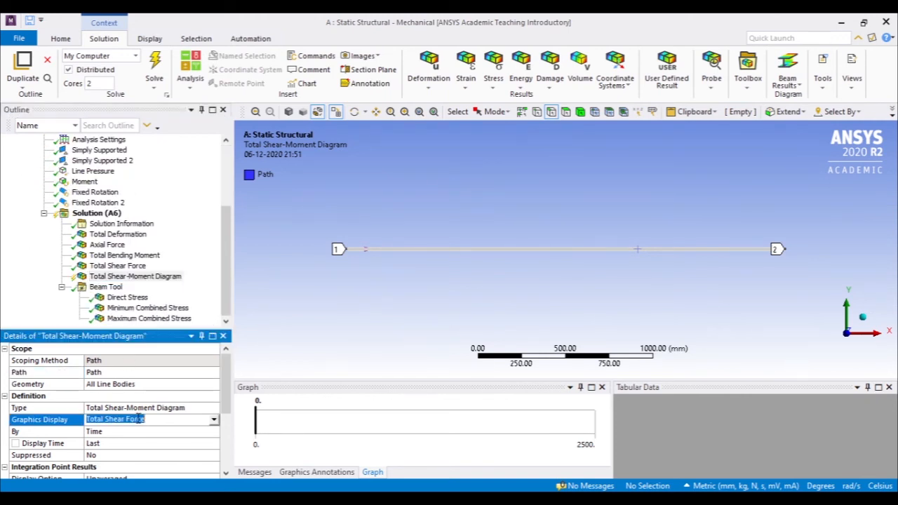
pyautogui.click(188, 409)
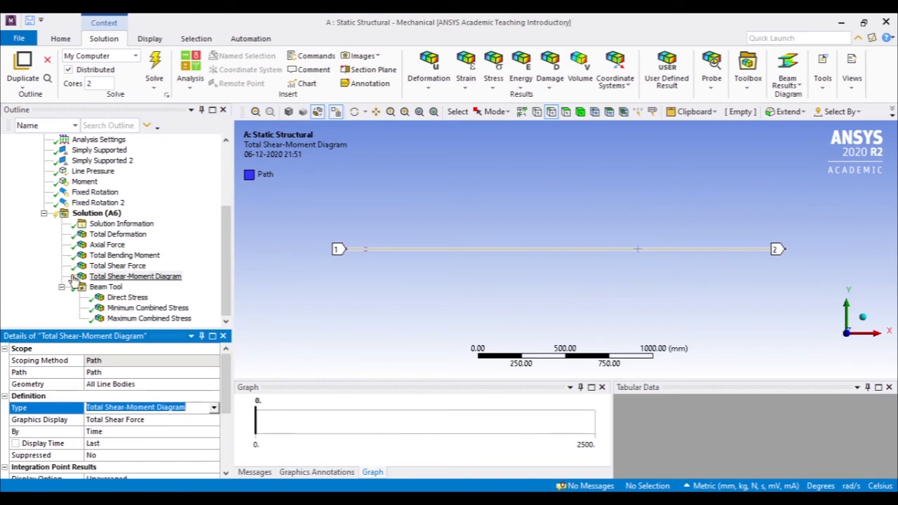
pyautogui.rightClick(119, 278)
pyautogui.click(153, 300)
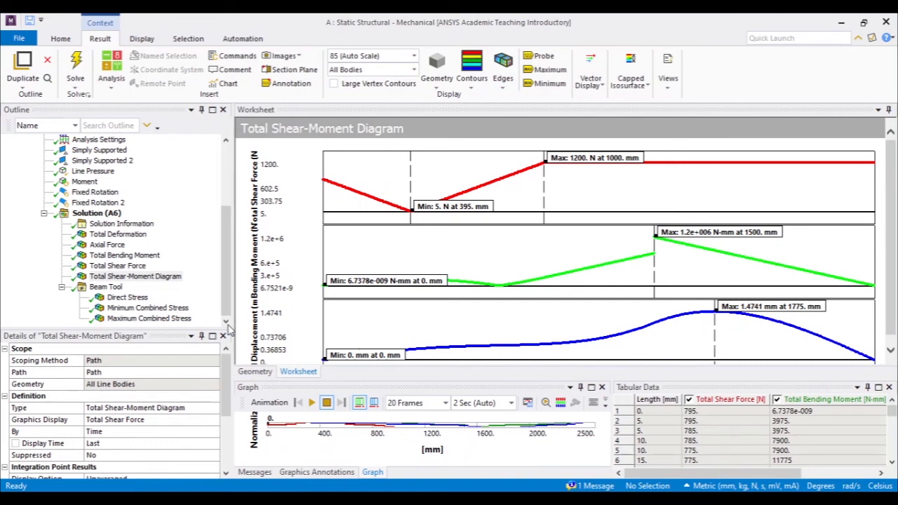
# Change the shear-moment result's type to Directional Shear-Moment Diagram (VY-MZ-UY) and evaluate all results
pyautogui.click(120, 277)
pyautogui.click(172, 408)
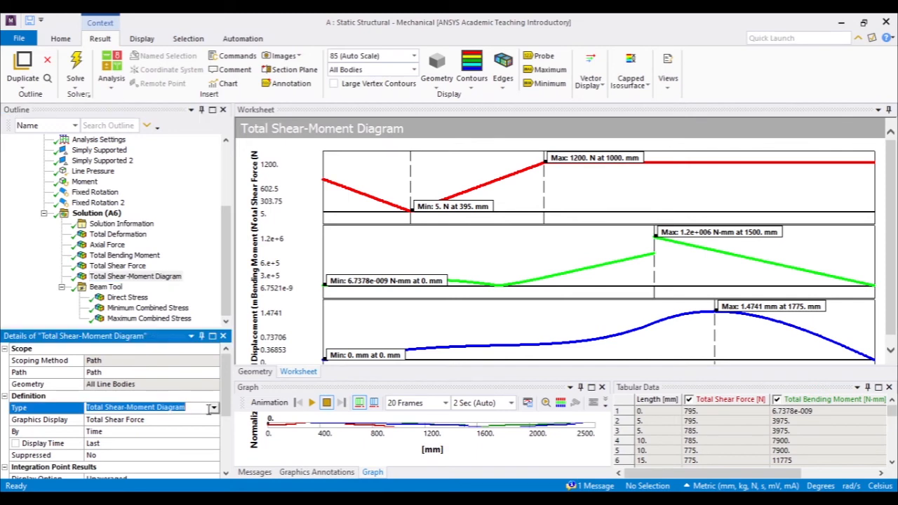
pyautogui.click(213, 408)
pyautogui.click(208, 427)
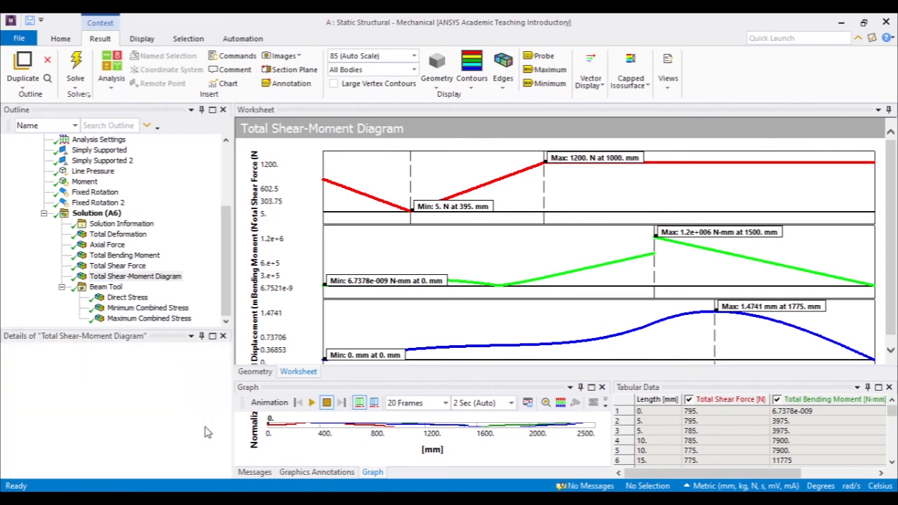
pyautogui.rightClick(201, 278)
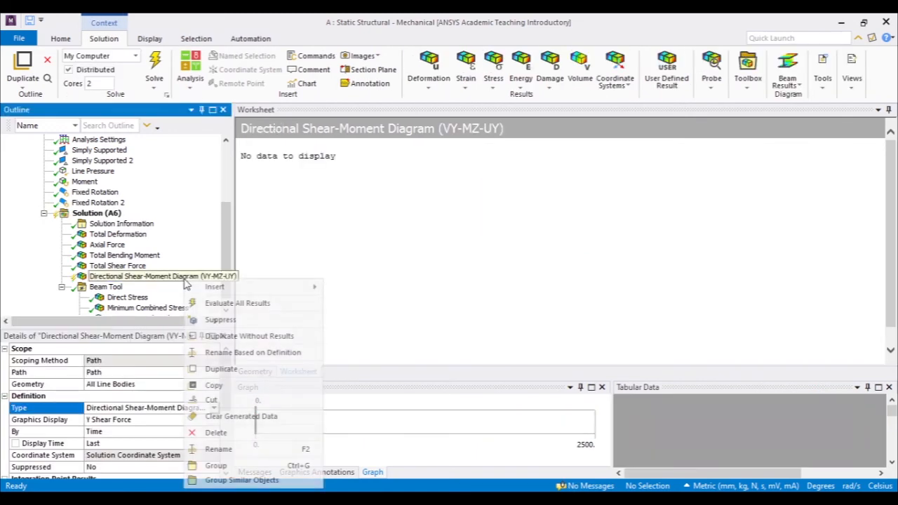
pyautogui.click(211, 303)
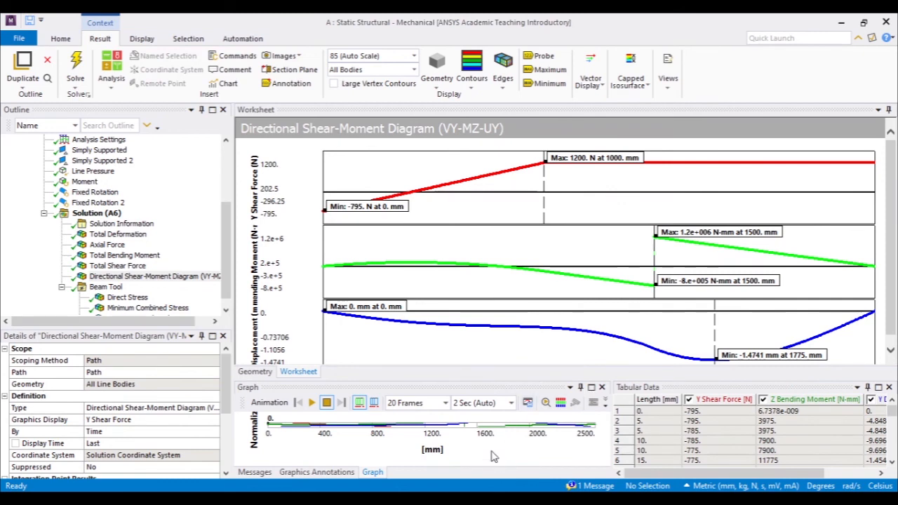
# Compare the Y shear force plot of the directional diagram with the shear force diagram in the PDF in Acrobat Reader
pyautogui.click(354, 214)
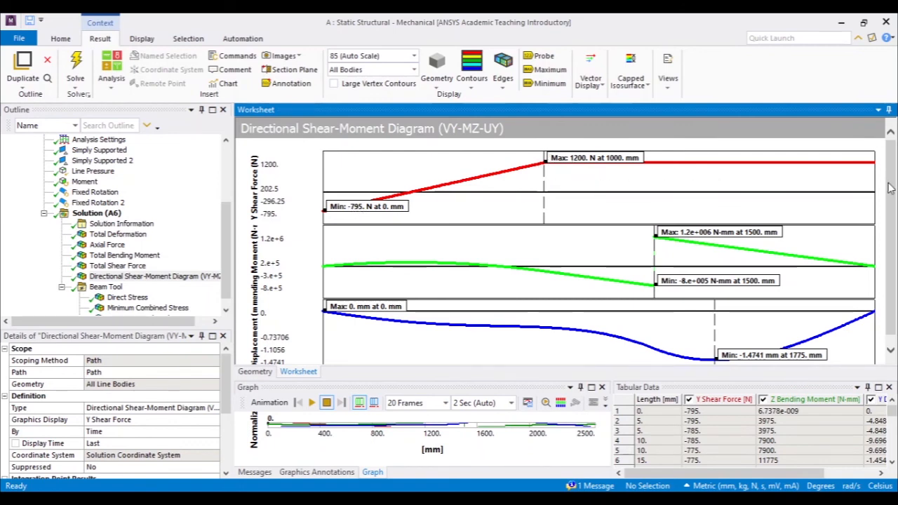
pyautogui.hotkey('alt', 'Tab')
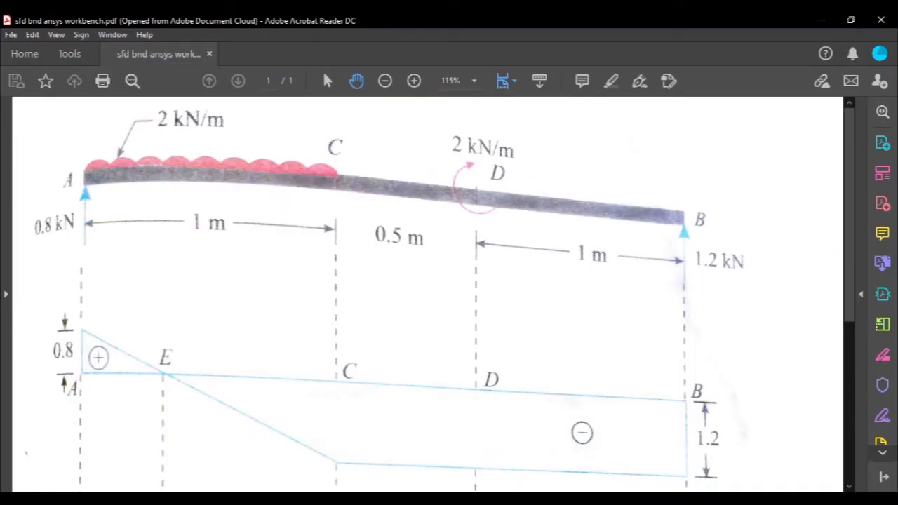
pyautogui.scroll(-5, 385, 304)
pyautogui.scroll(1, 384, 305)
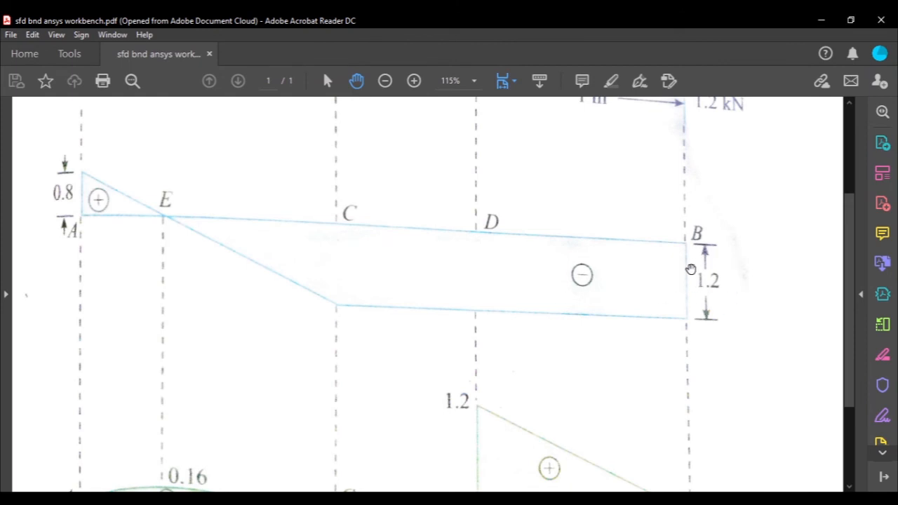
pyautogui.hotkey('alt', 'Tab')
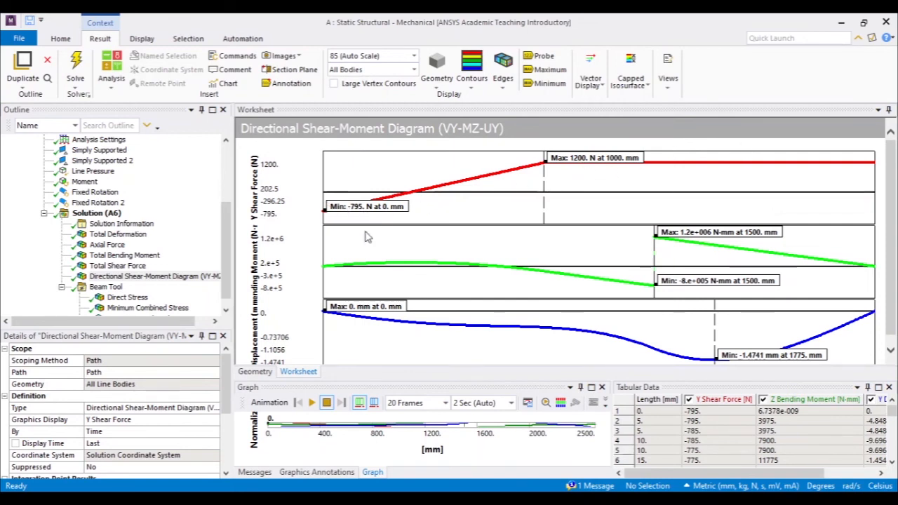
pyautogui.click(477, 498)
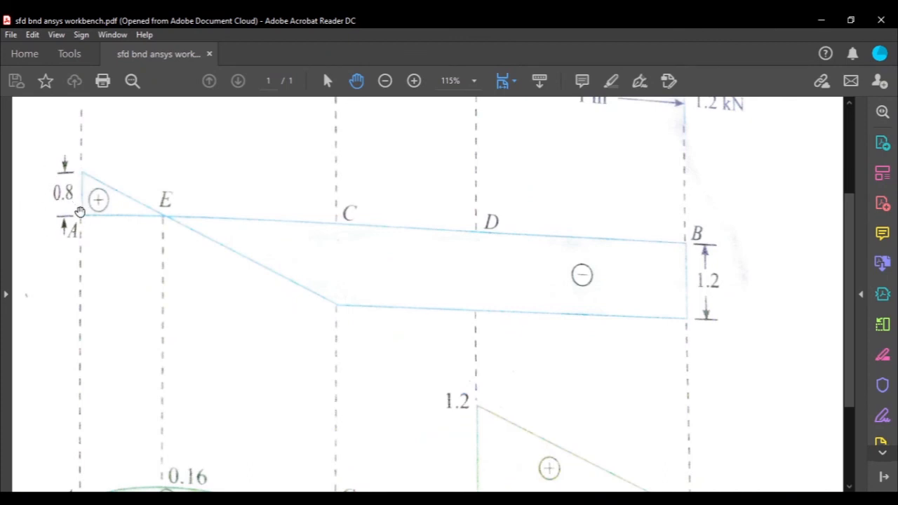
pyautogui.scroll(3, 77, 211)
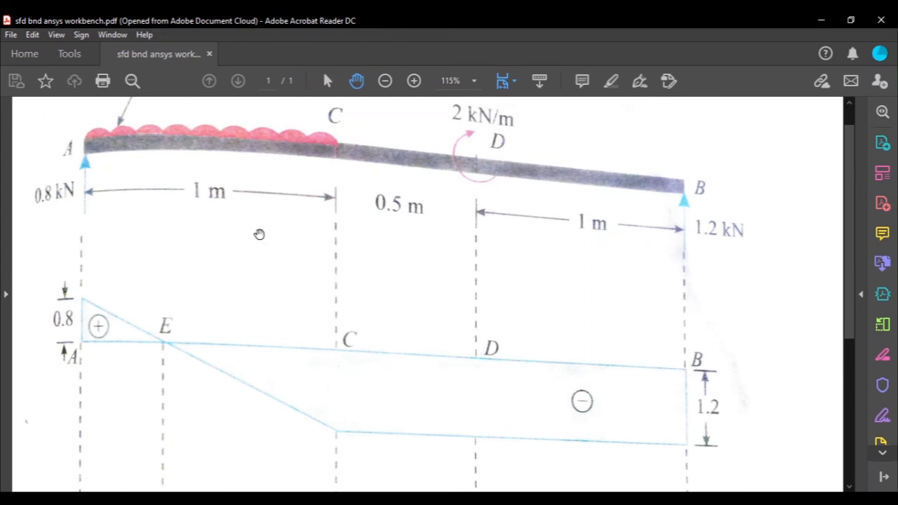
pyautogui.scroll(-2, 499, 310)
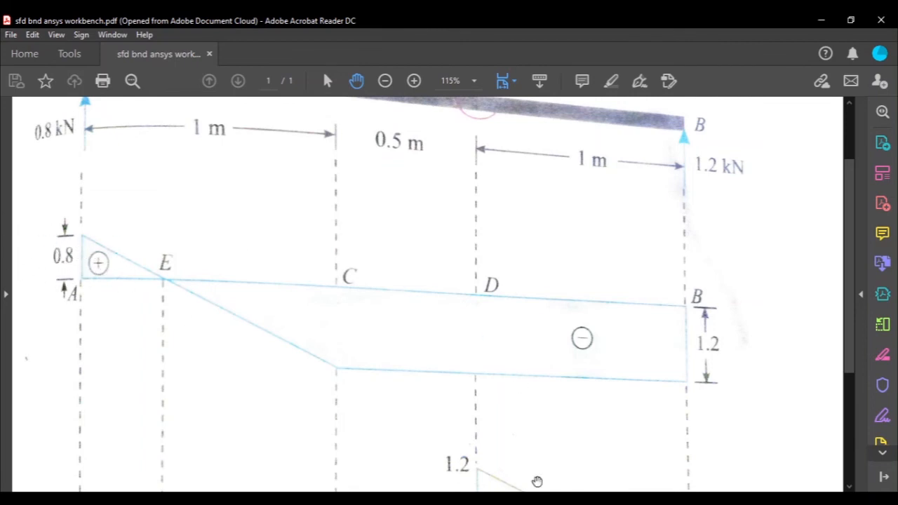
pyautogui.click(547, 498)
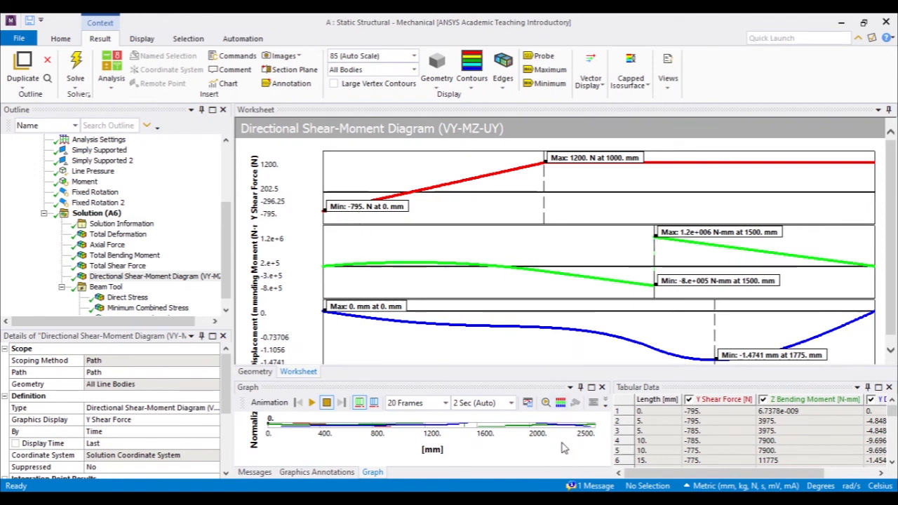
# Compare the Z bending moment plot at points E and D with the bending moment diagram in the Acrobat Reader PDF
pyautogui.moveTo(467, 499)
pyautogui.click(466, 478)
pyautogui.scroll(-5, 443, 303)
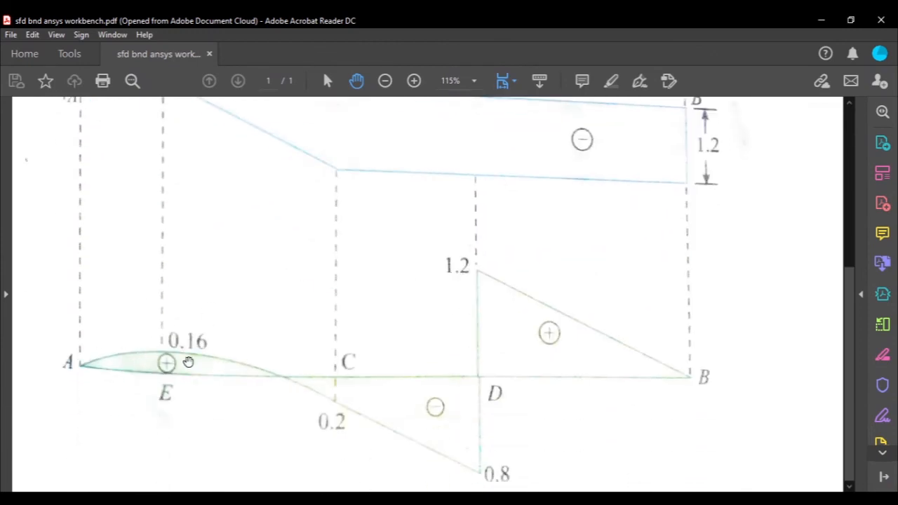
pyautogui.click(494, 498)
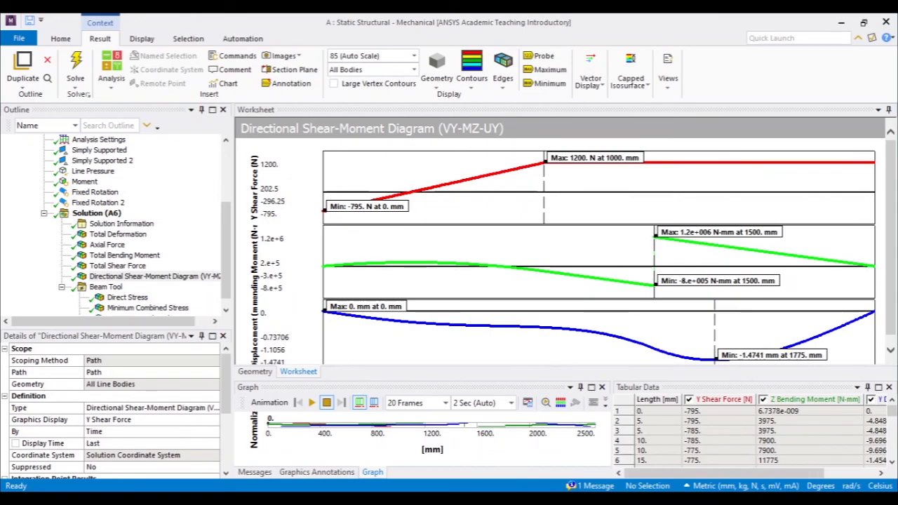
pyautogui.hotkey('alt', 'Tab')
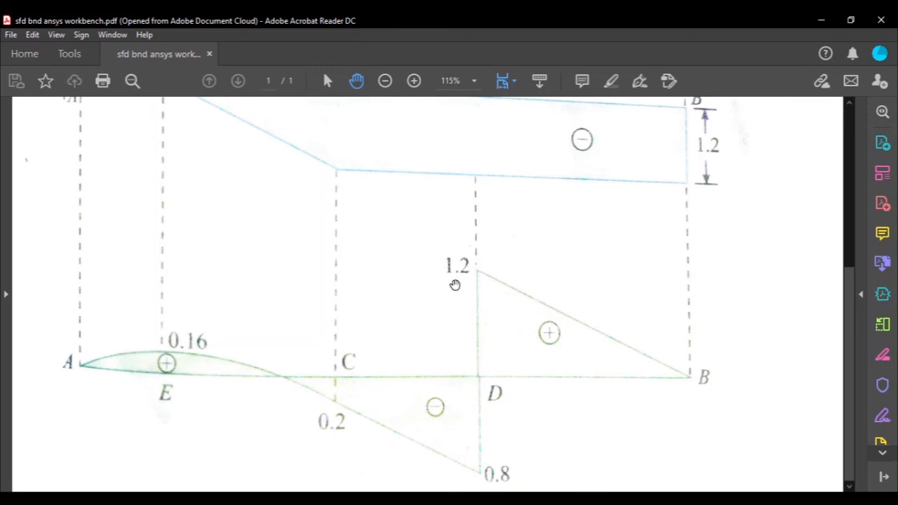
pyautogui.scroll(3, 454, 284)
pyautogui.scroll(-3, 455, 284)
pyautogui.click(526, 501)
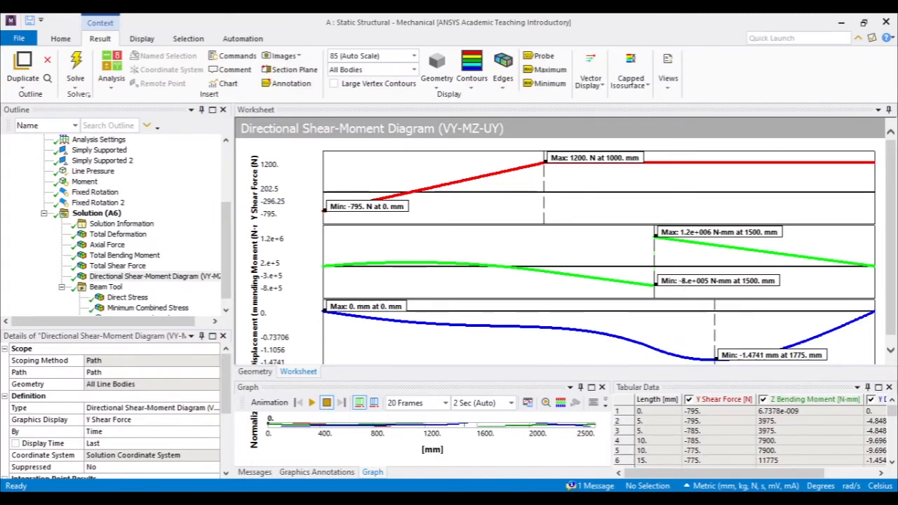
pyautogui.click(469, 501)
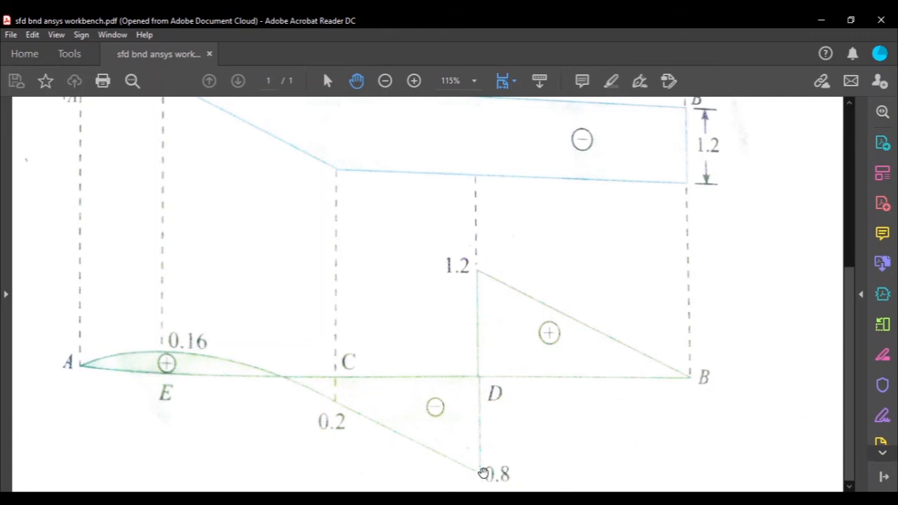
pyautogui.hotkey('alt', 'Tab')
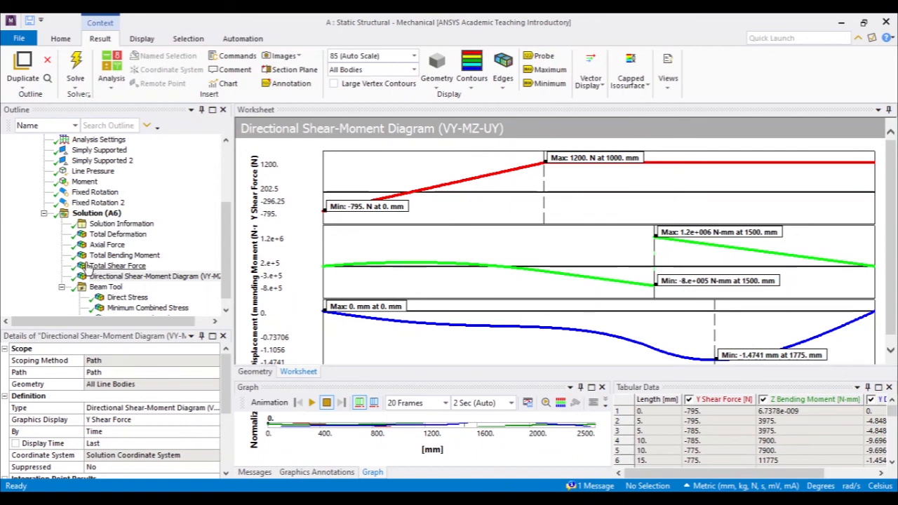
# Insert a Force Reaction probe under the Solution
pyautogui.click(112, 234)
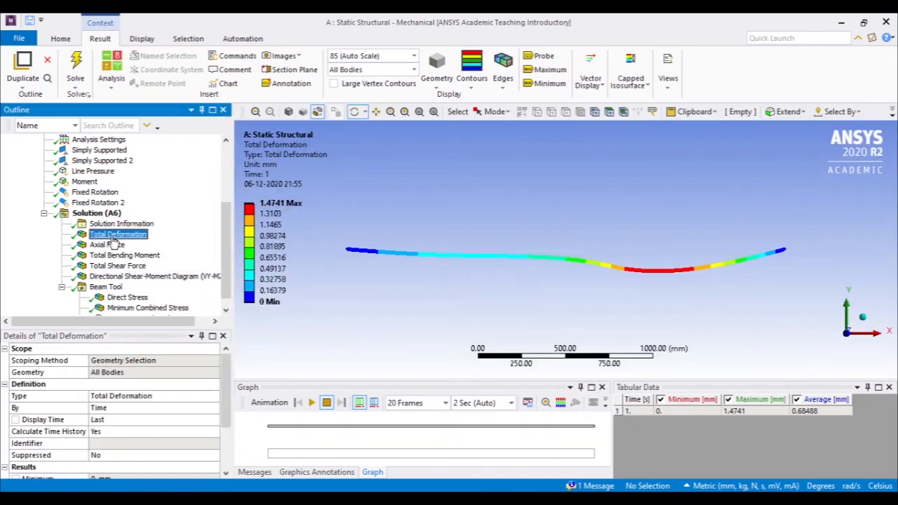
pyautogui.click(96, 213)
pyautogui.rightClick(99, 213)
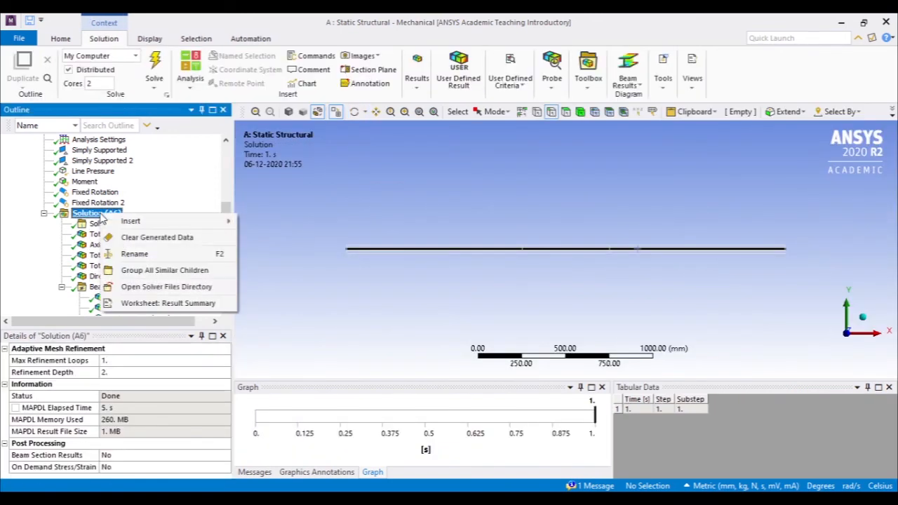
pyautogui.moveTo(132, 223)
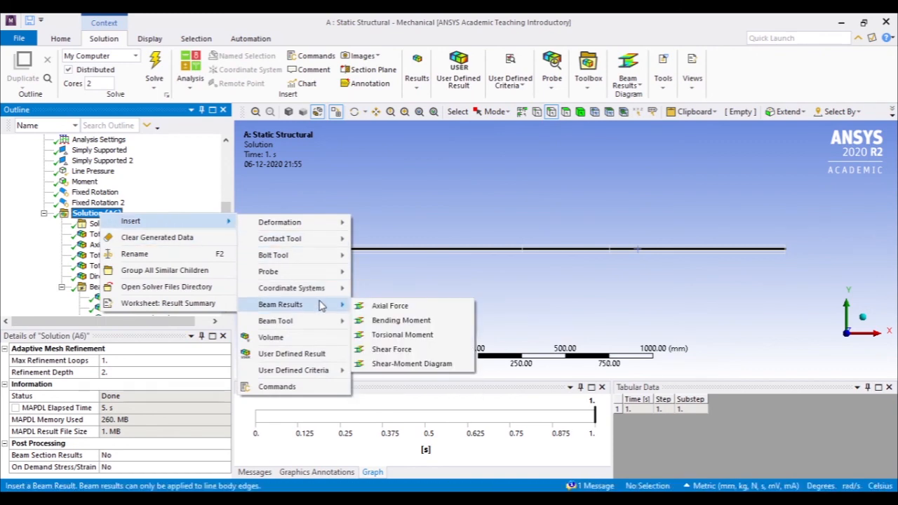
pyautogui.moveTo(330, 279)
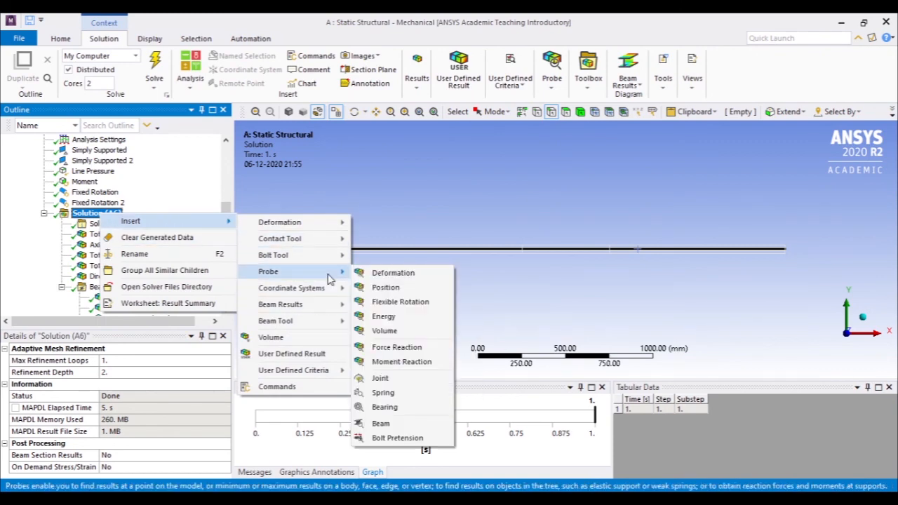
pyautogui.click(424, 347)
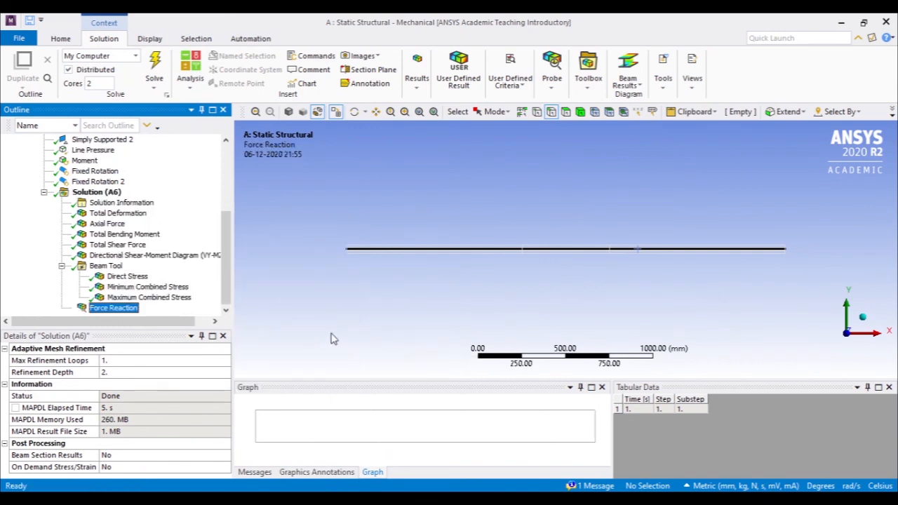
# Check which beam end each simple support holds and set the Force Reaction probe's boundary condition to Simply Supported
pyautogui.click(147, 383)
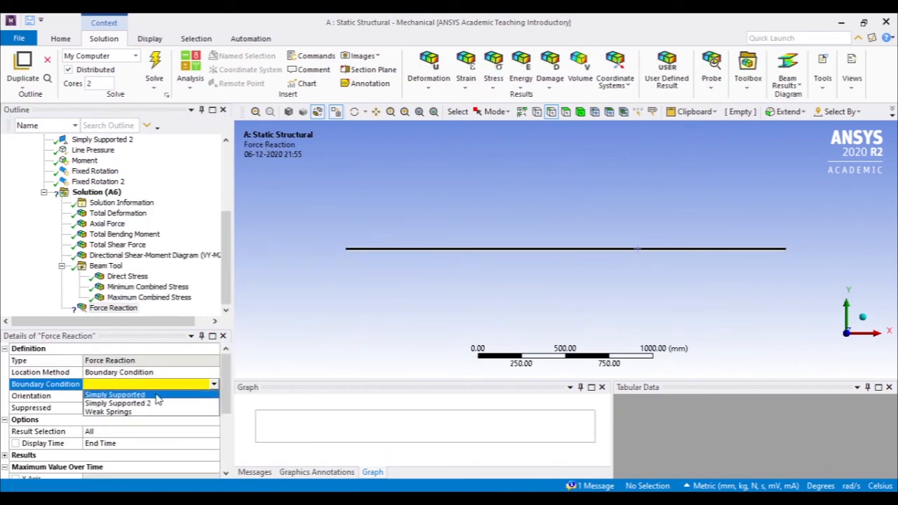
pyautogui.scroll(1, 101, 164)
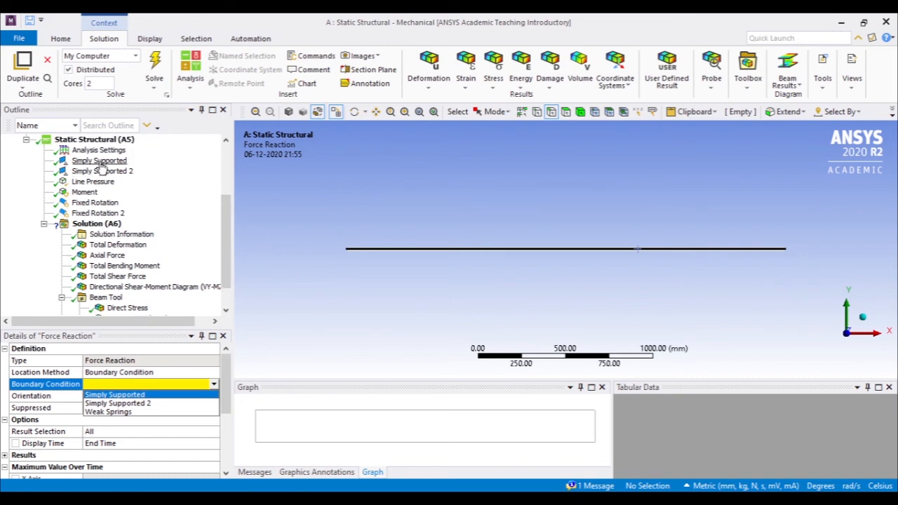
pyautogui.click(100, 162)
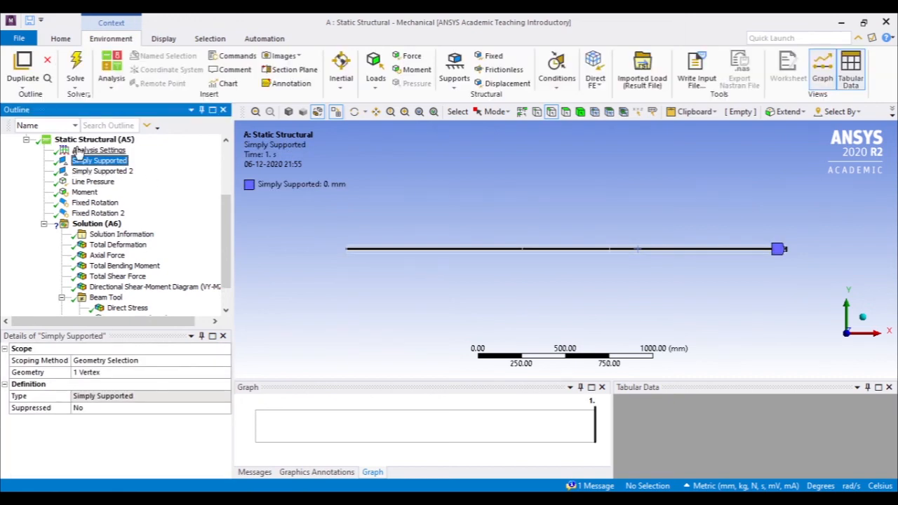
pyautogui.click(101, 171)
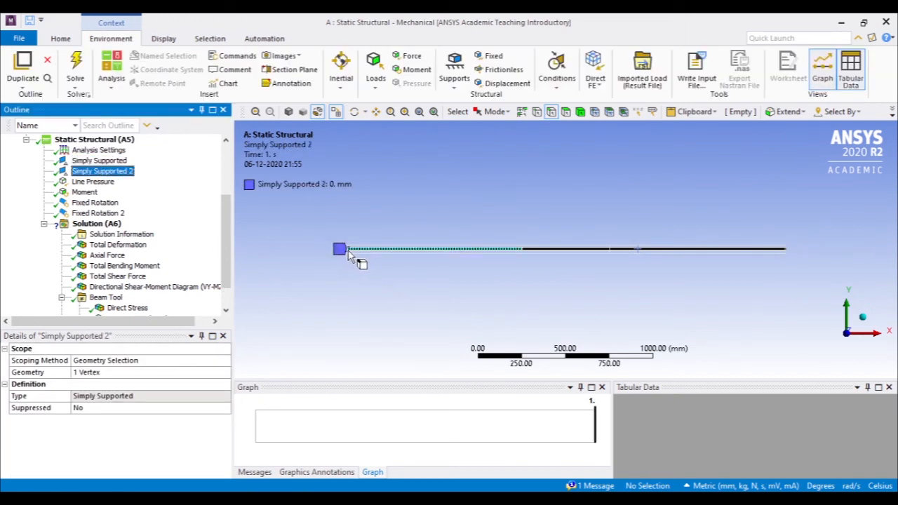
pyautogui.scroll(-1, 115, 315)
pyautogui.click(119, 309)
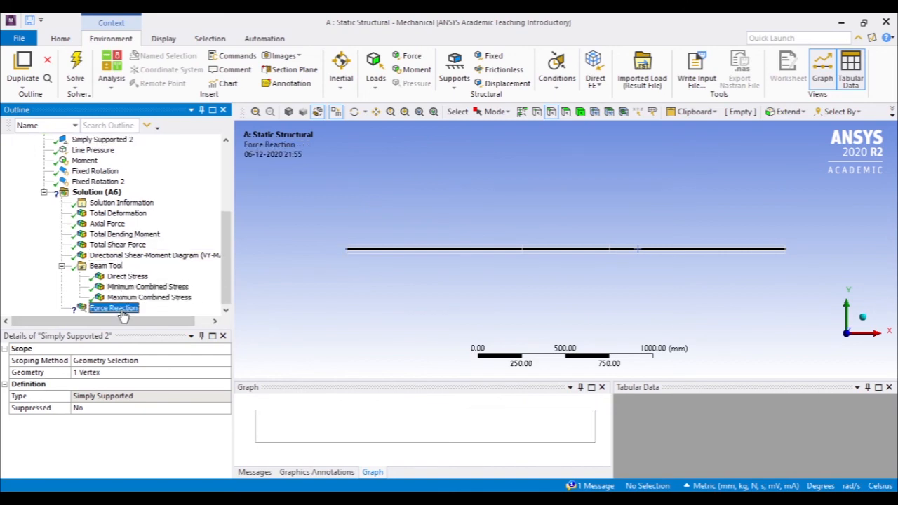
pyautogui.click(199, 386)
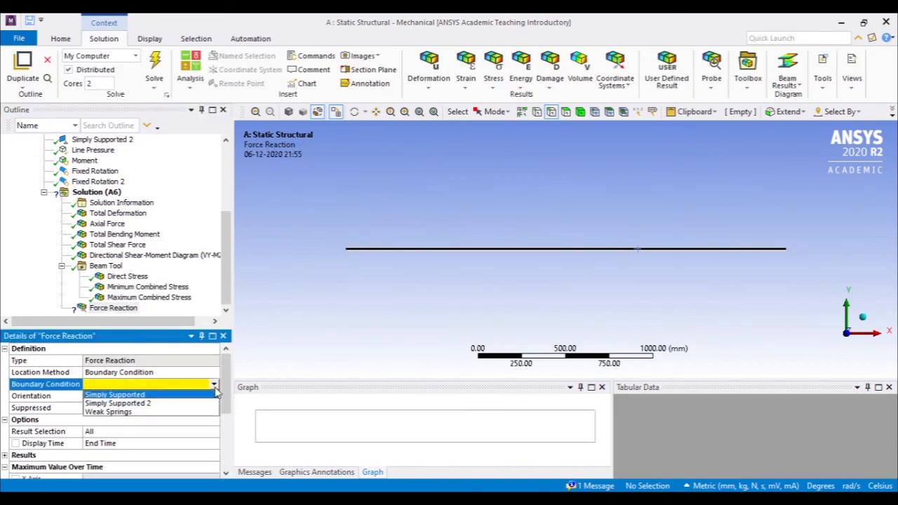
pyautogui.click(192, 396)
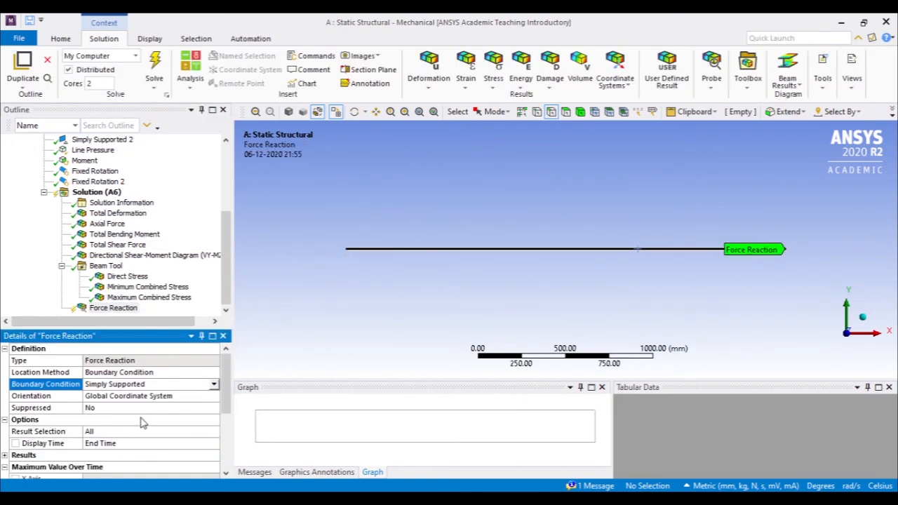
# Evaluate all results and compare the Force Reaction's Y-axis value with the reaction at B in the Acrobat Reader PDF
pyautogui.rightClick(113, 309)
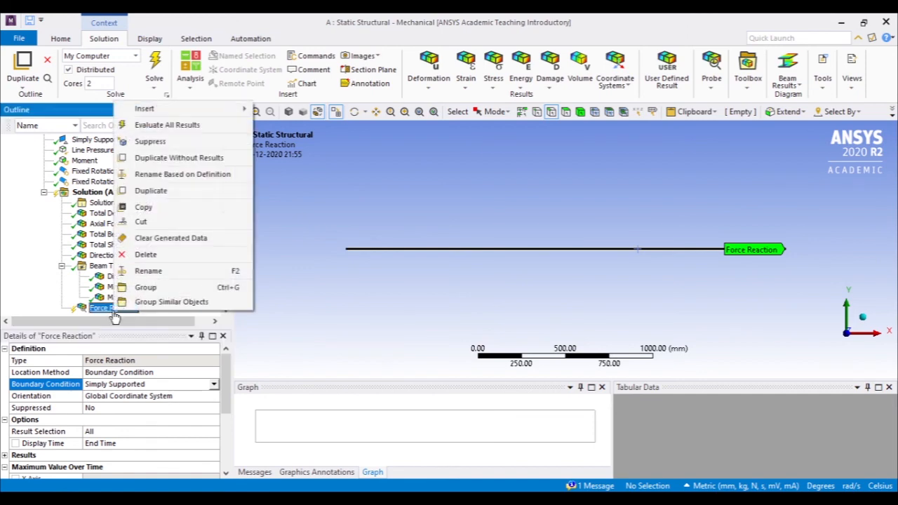
pyautogui.click(160, 126)
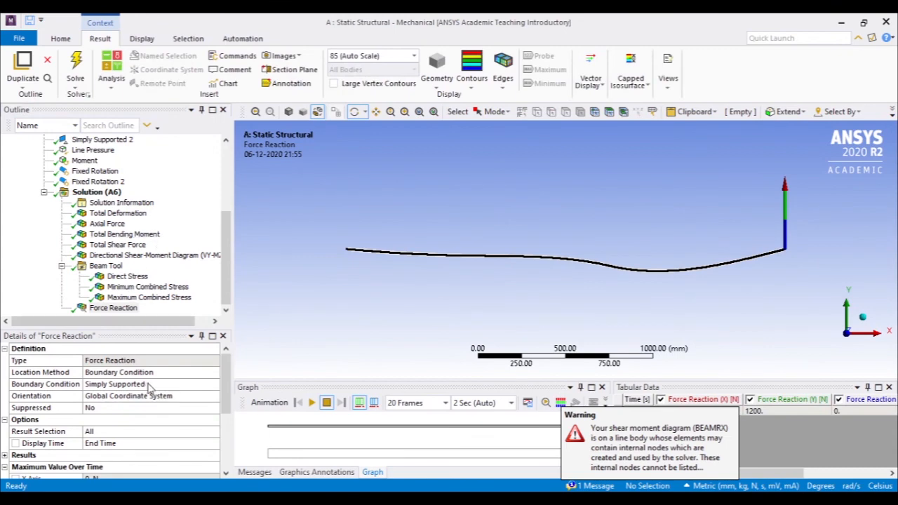
pyautogui.scroll(-3, 148, 388)
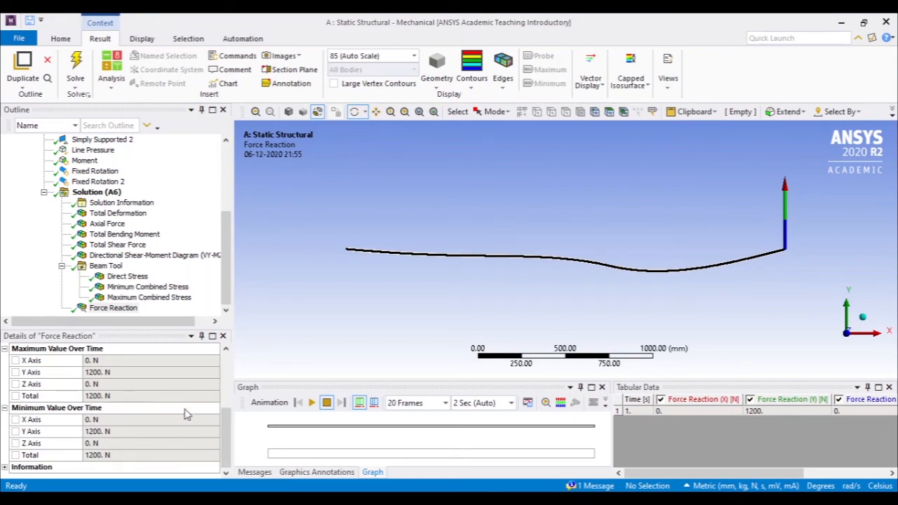
pyautogui.hotkey('alt', 'Tab')
pyautogui.scroll(5, 622, 238)
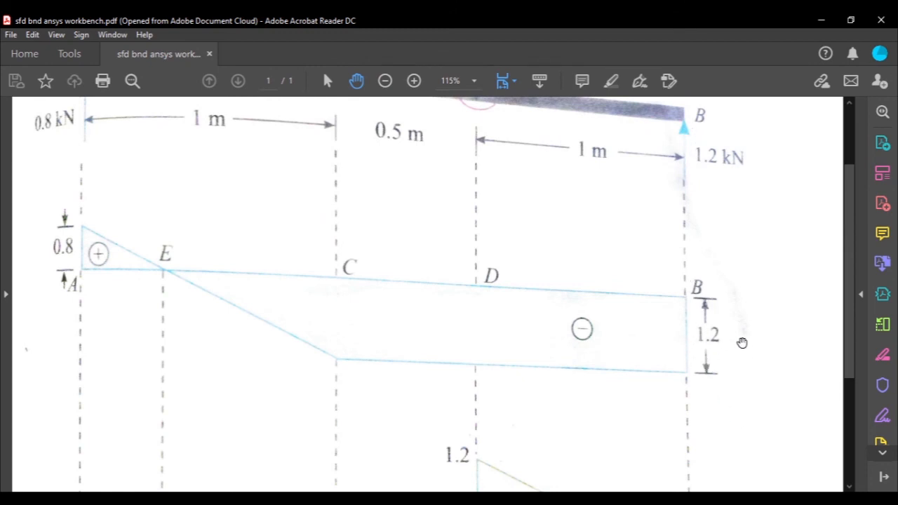
pyautogui.hotkey('alt', 'Tab')
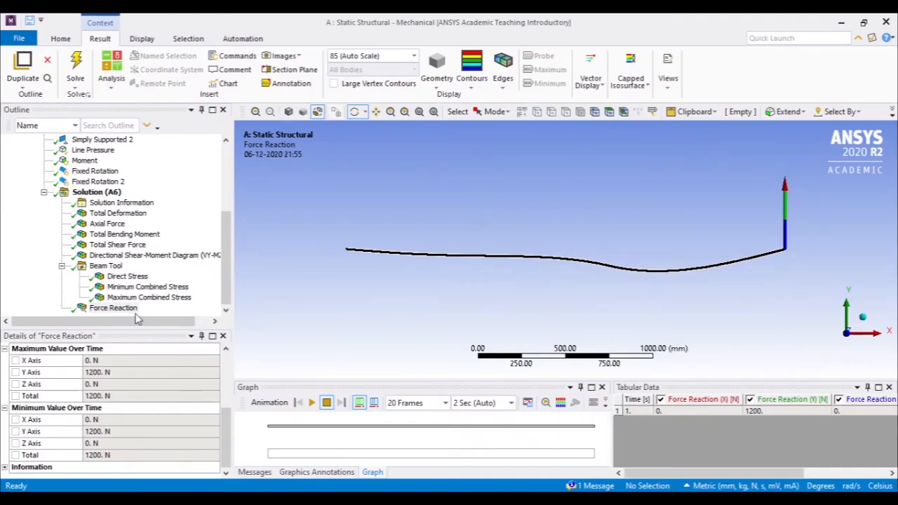
# Insert a second Force Reaction probe under the Solution
pyautogui.scroll(5, 144, 374)
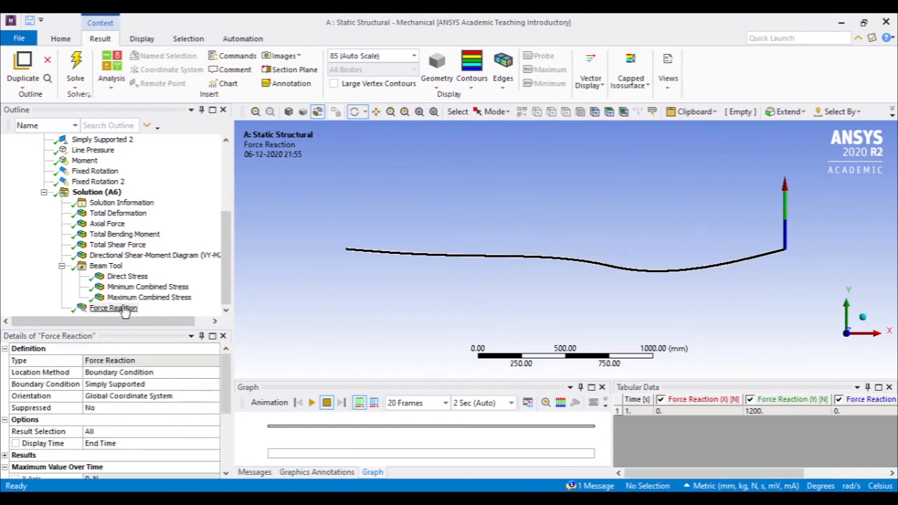
pyautogui.click(168, 385)
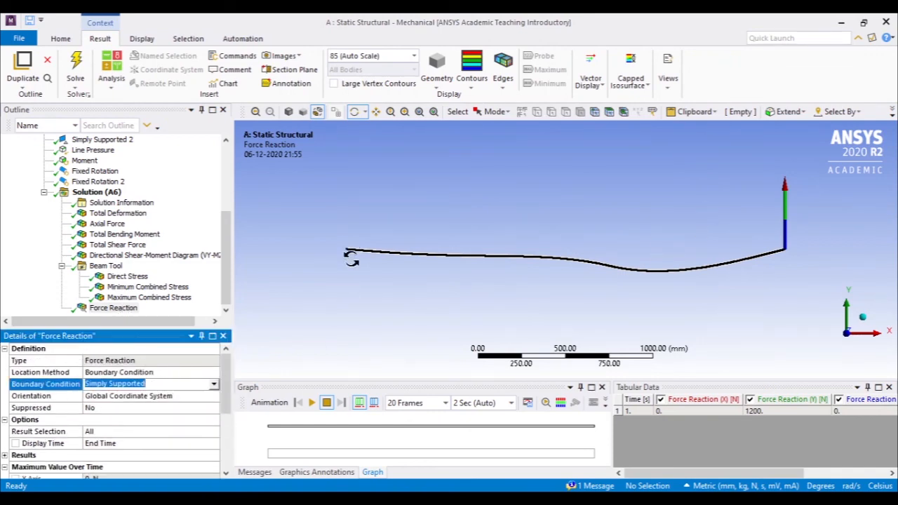
pyautogui.rightClick(111, 308)
pyautogui.moveTo(186, 121)
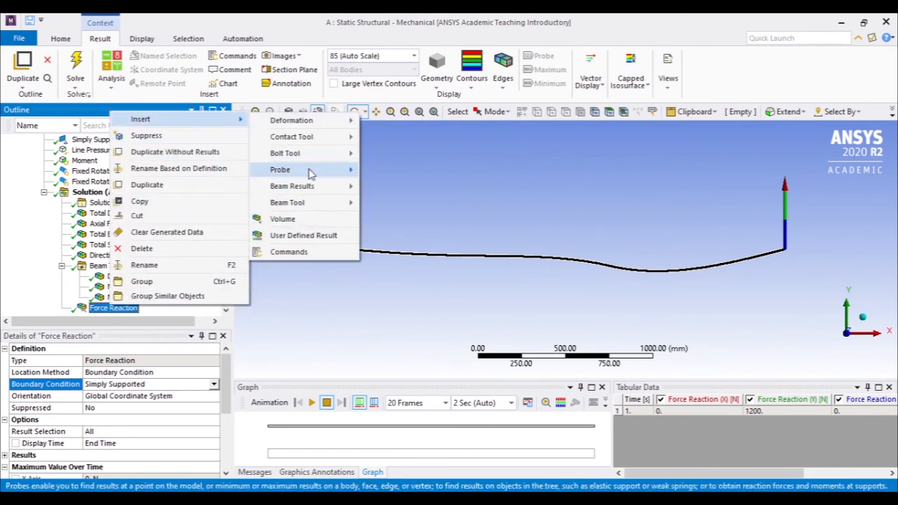
pyautogui.moveTo(312, 171)
pyautogui.click(393, 244)
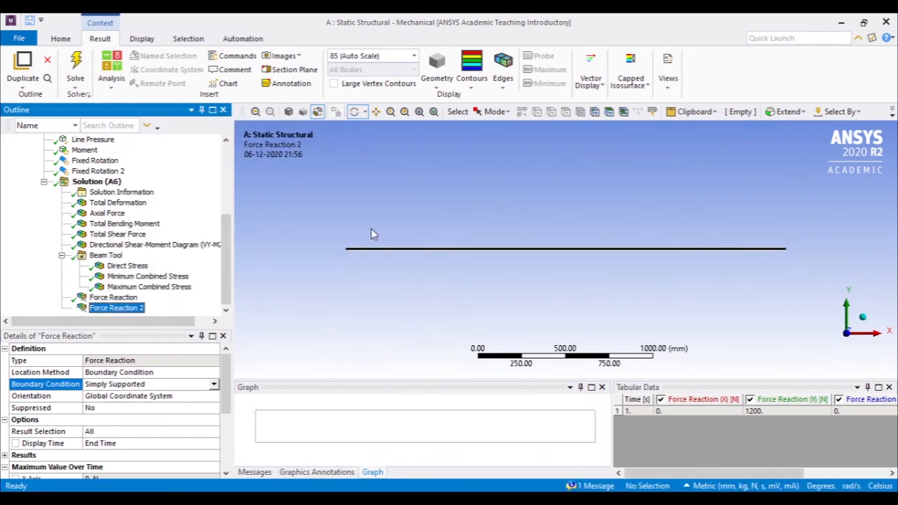
# Set the second Force Reaction probe's boundary condition to Simply Supported 2 and evaluate all results
pyautogui.click(210, 385)
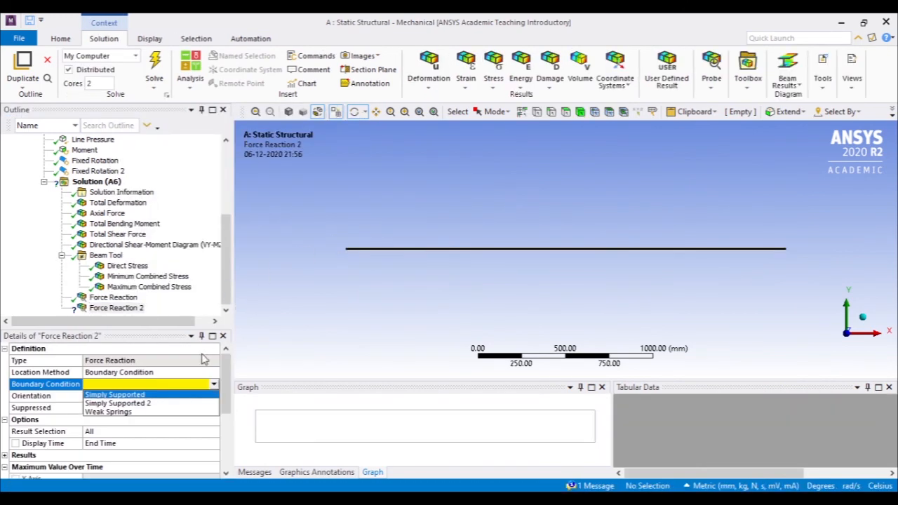
pyautogui.click(199, 404)
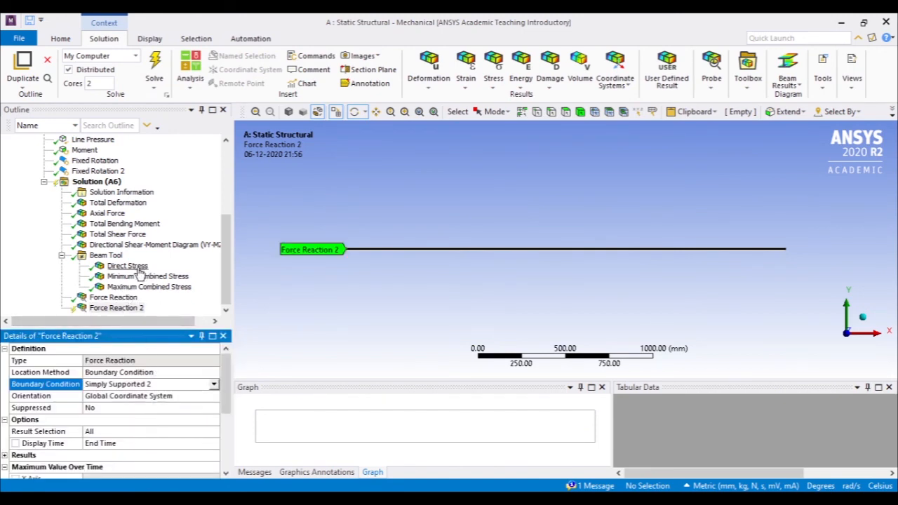
pyautogui.click(116, 308)
pyautogui.rightClick(118, 311)
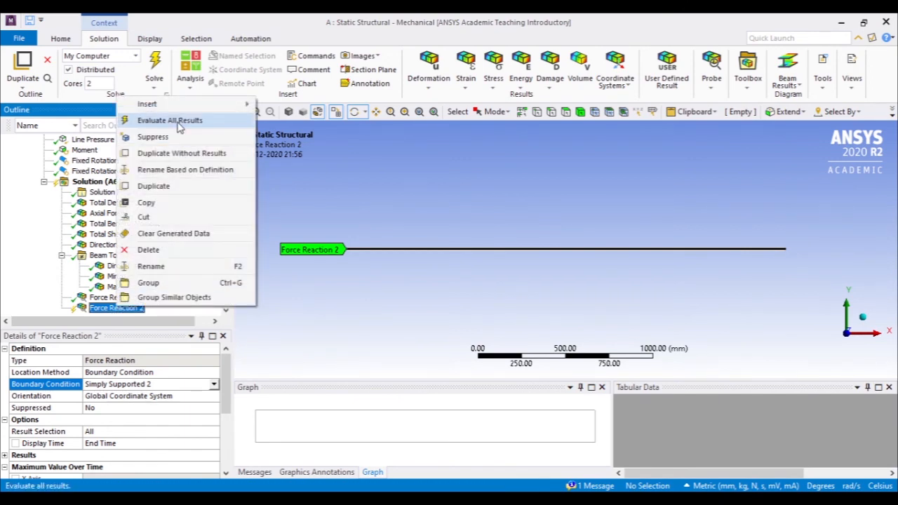
pyautogui.click(175, 121)
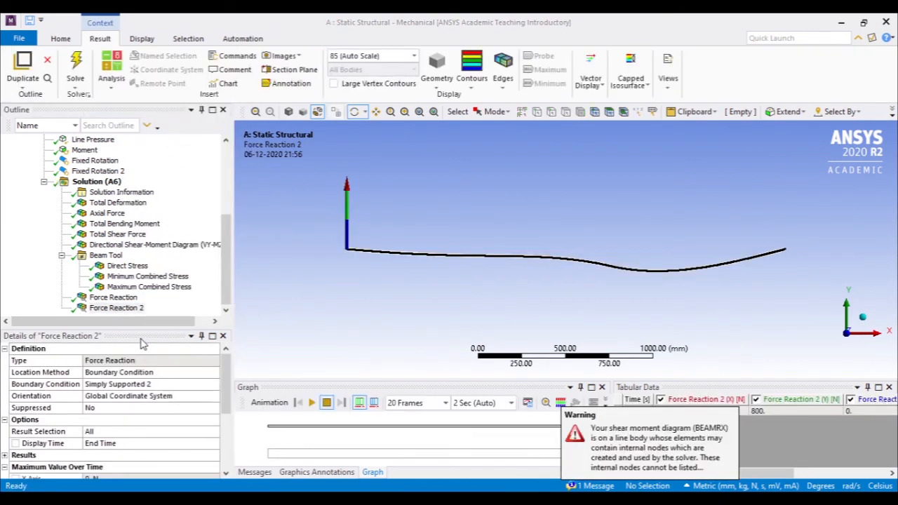
# Compare Force Reaction 2's Y-axis value with the hand solution in the PDF, and display the Directional Shear-Moment Diagram (VY-MZ-UY) result
pyautogui.scroll(-1, 135, 434)
pyautogui.scroll(-2, 134, 435)
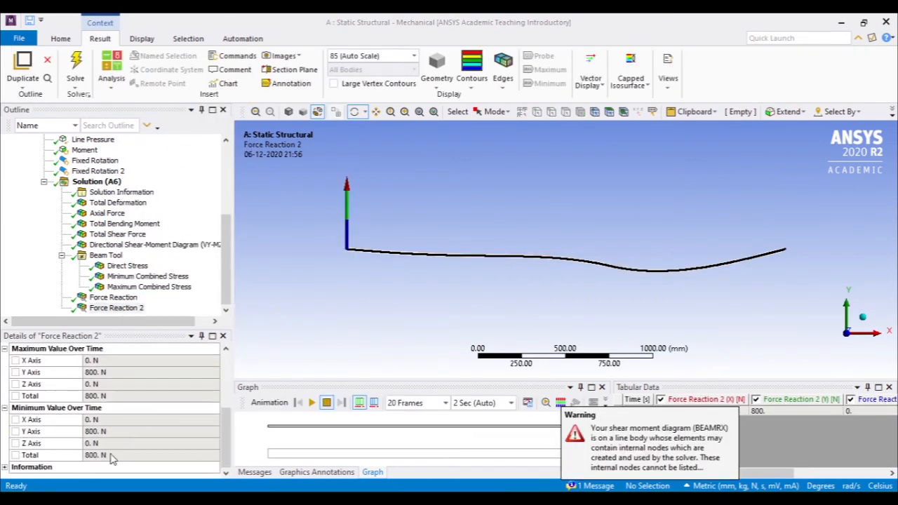
pyautogui.hotkey('alt', 'Tab')
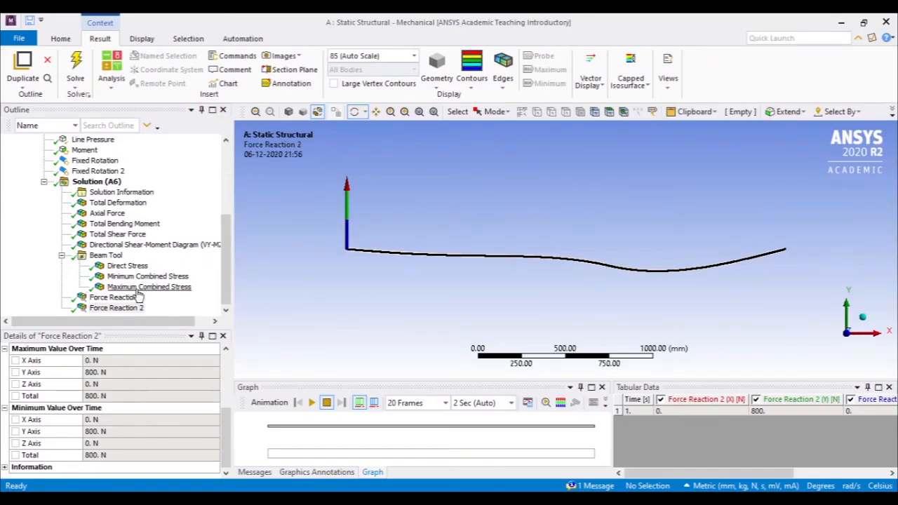
pyautogui.click(121, 245)
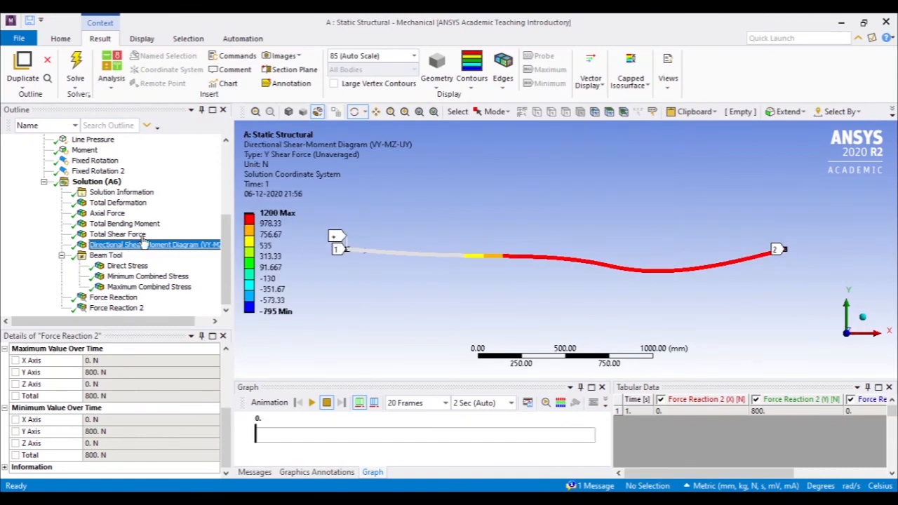